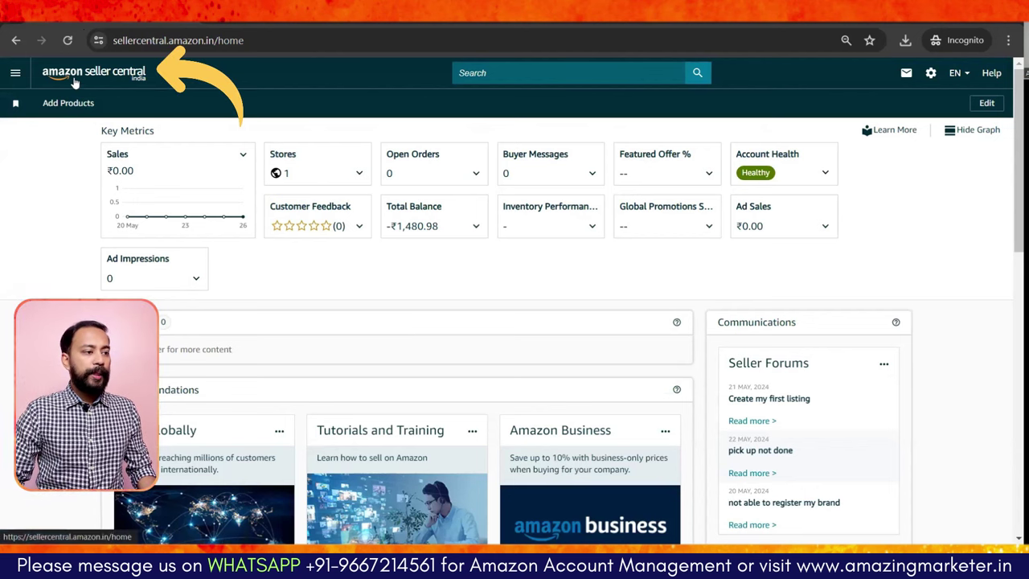
- Remove the Add Products bookmark and open the Add Products page from the Catalogue section
click(15, 72)
mouse_move(24, 121)
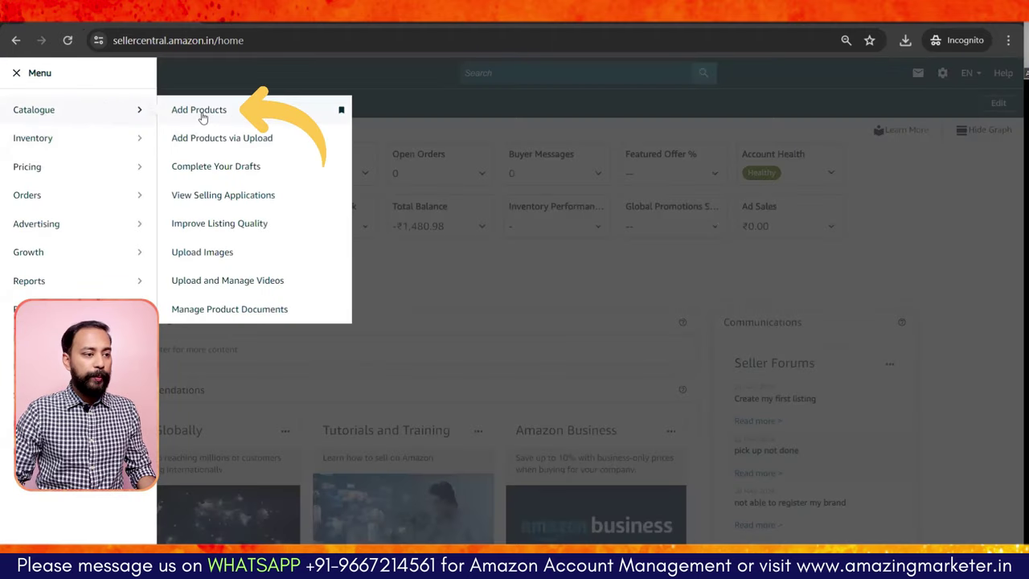
click(342, 113)
click(239, 118)
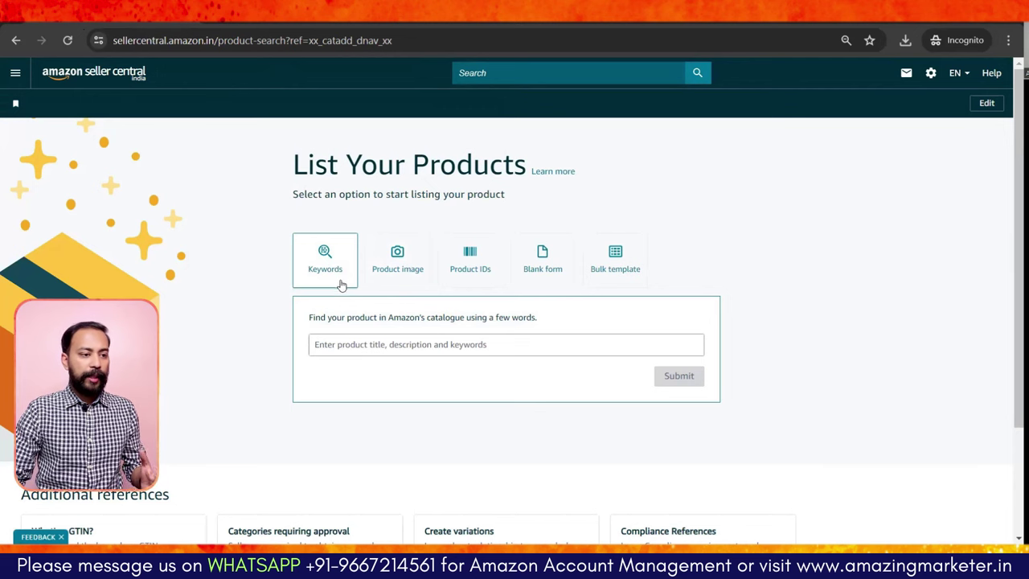
- Search Amazon's catalogue by keywords for "running shoes for women"
click(374, 346)
click(374, 346)
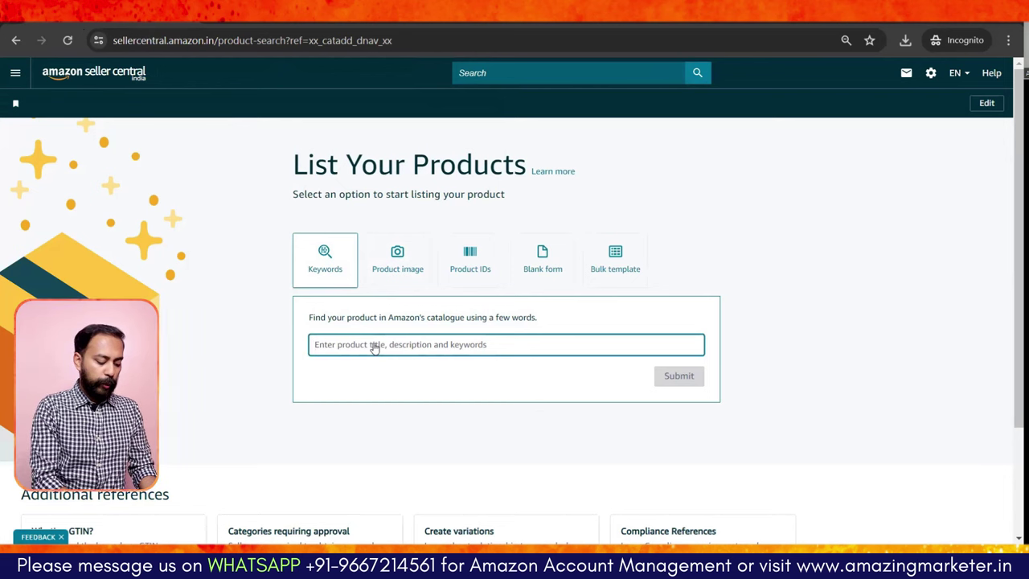
text(runnine)
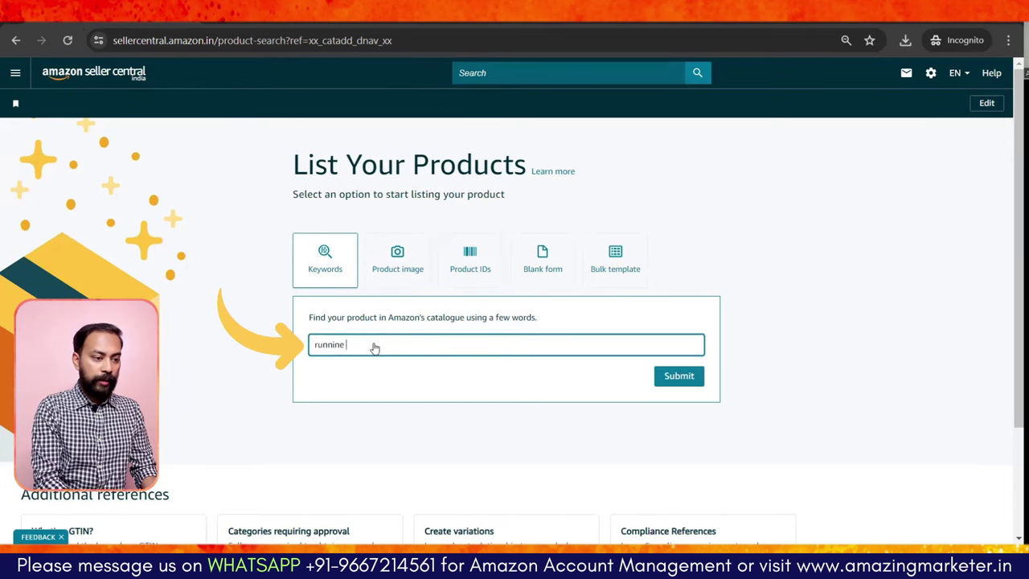
text(g shoes)
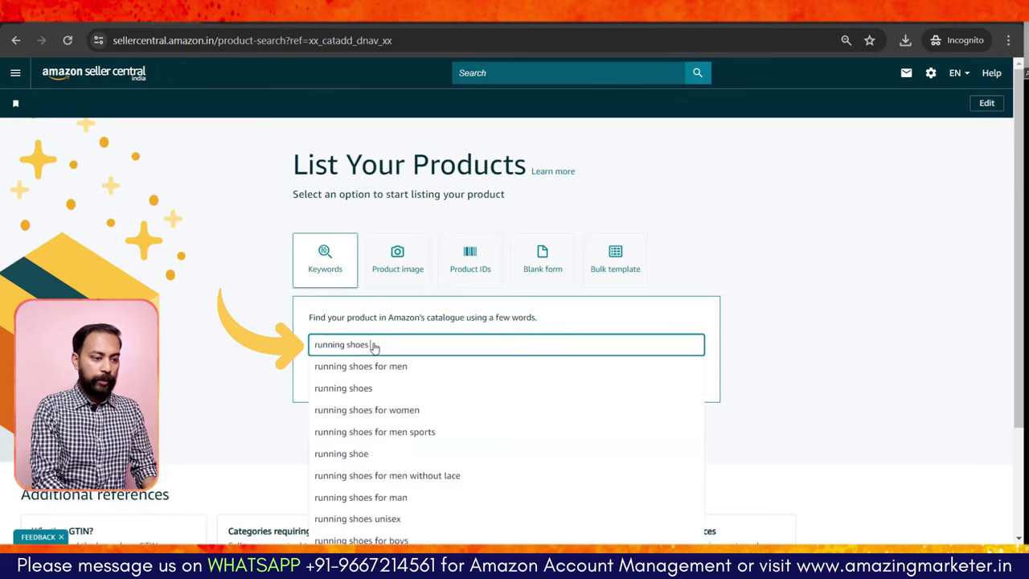
click(392, 388)
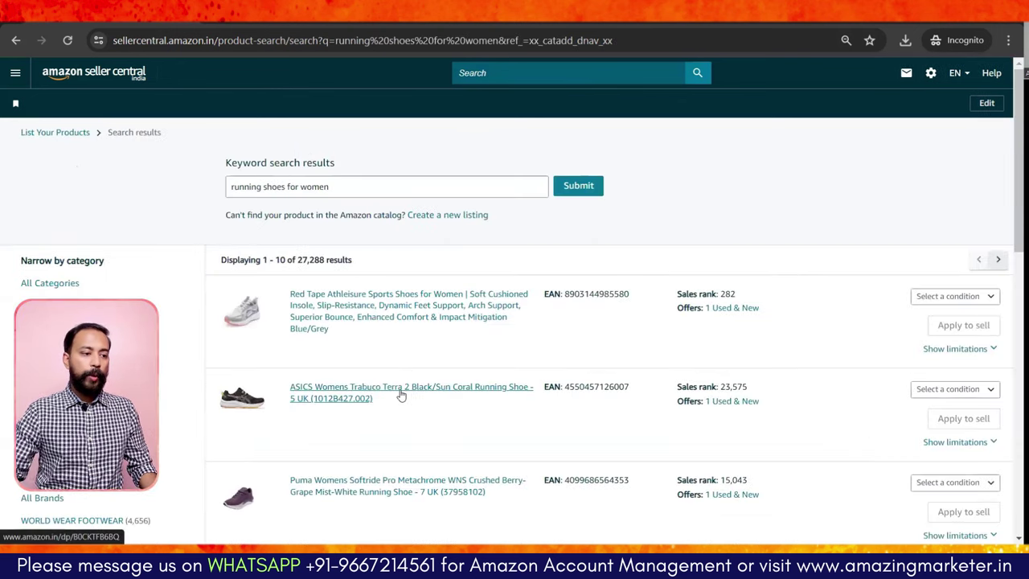
- Look over the keyword search results and start creating a new listing for a product not in the catalogue
scroll(427, 393, down, 3)
scroll(428, 393, up, 3)
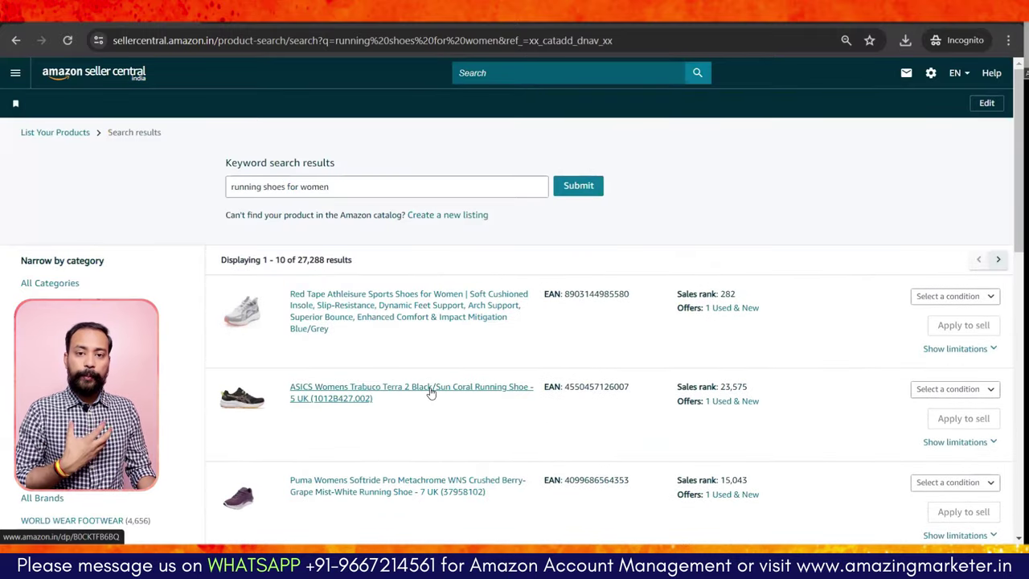
click(447, 214)
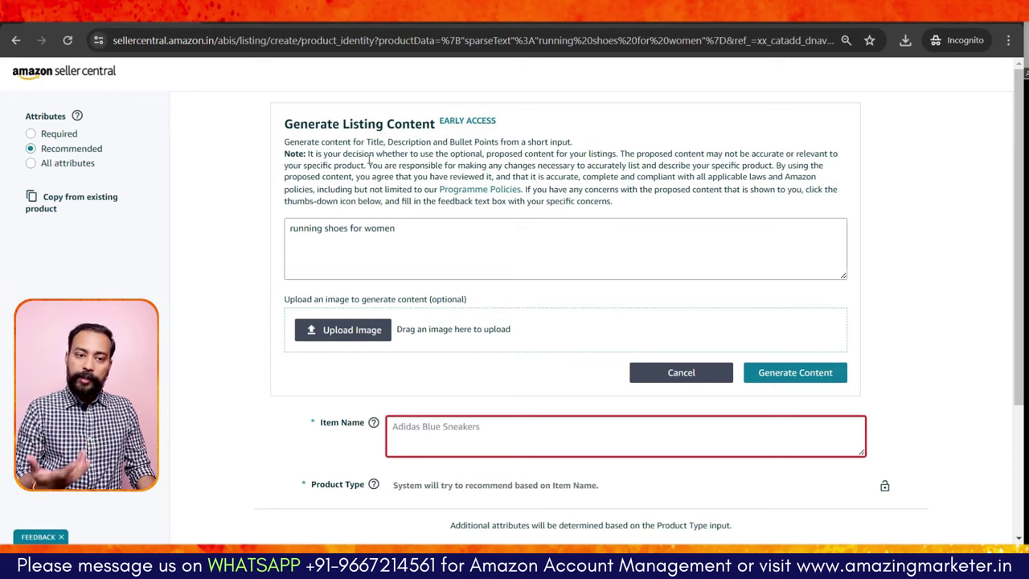
- Enter "Amazing Women Running shoes" as the Item Name
click(424, 436)
text(A)
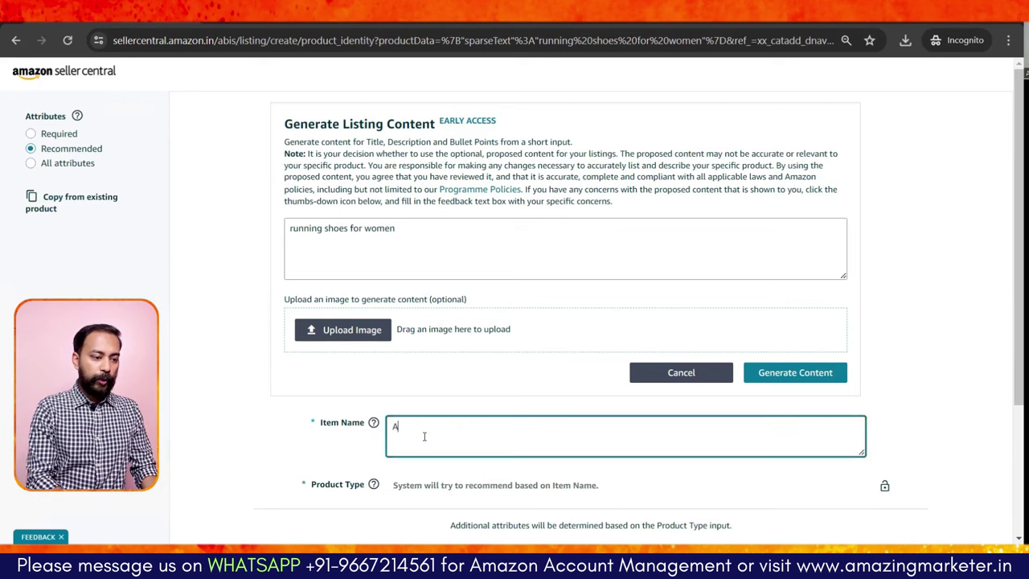
text(ma)
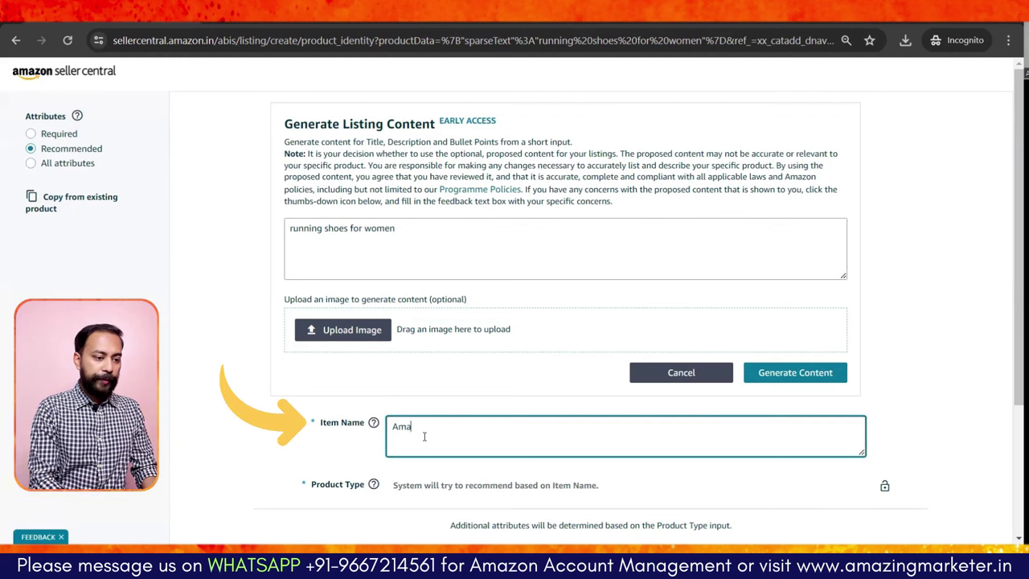
text(zing Women Runn)
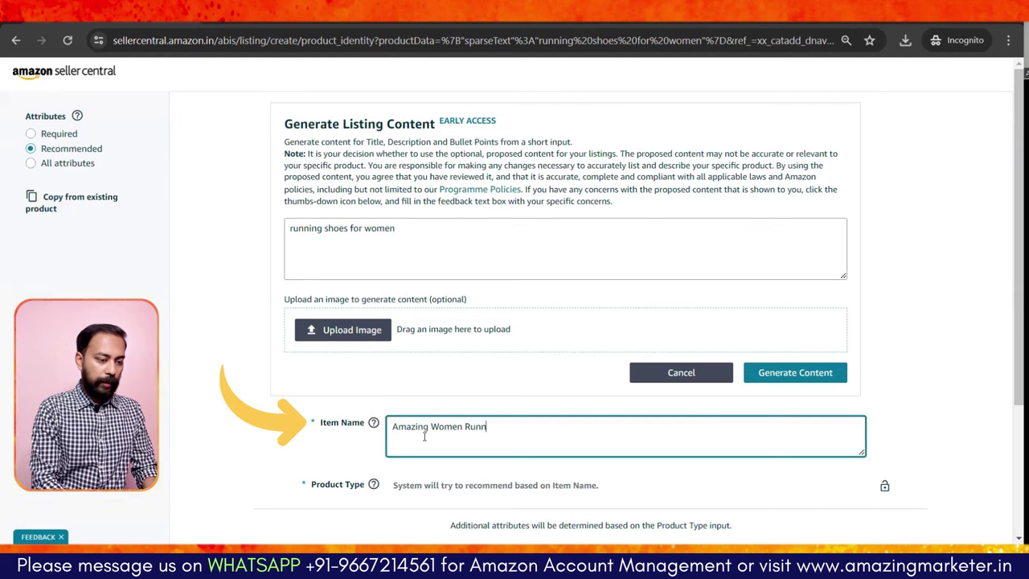
text(ing shoes)
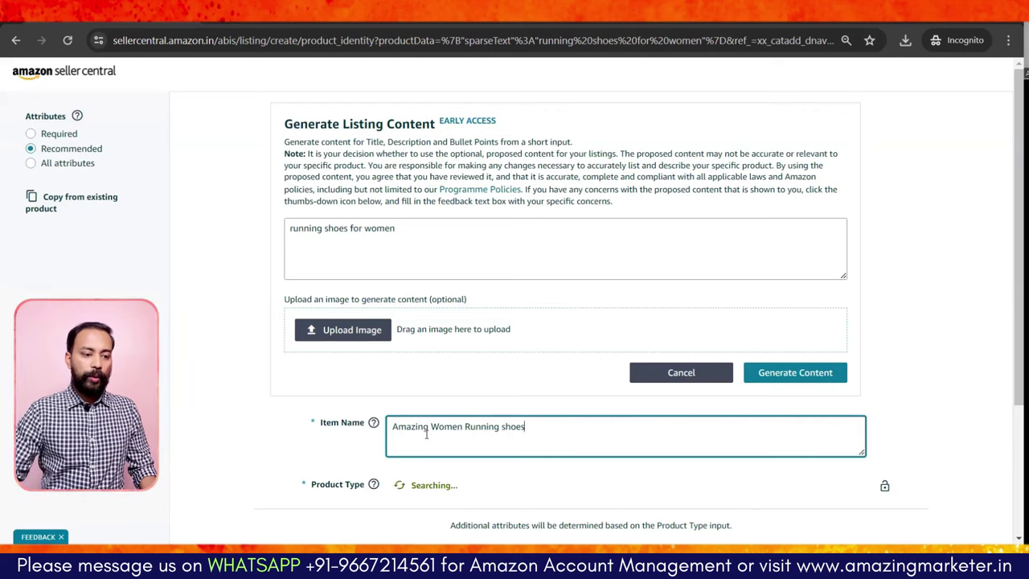
- Choose a product type other than the suggested one and search the product categories for "running shoes"
scroll(626, 398, down, 2)
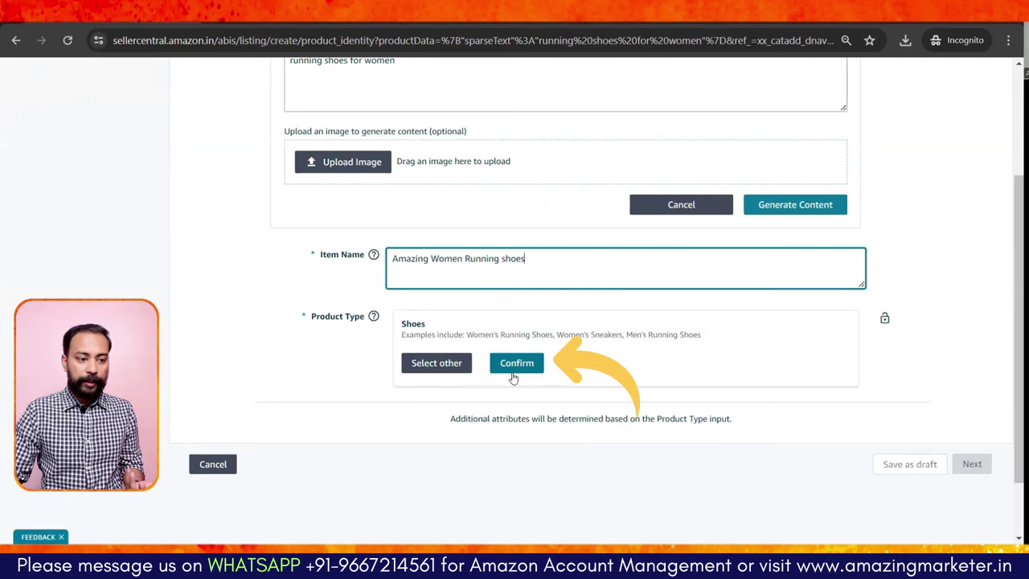
click(453, 371)
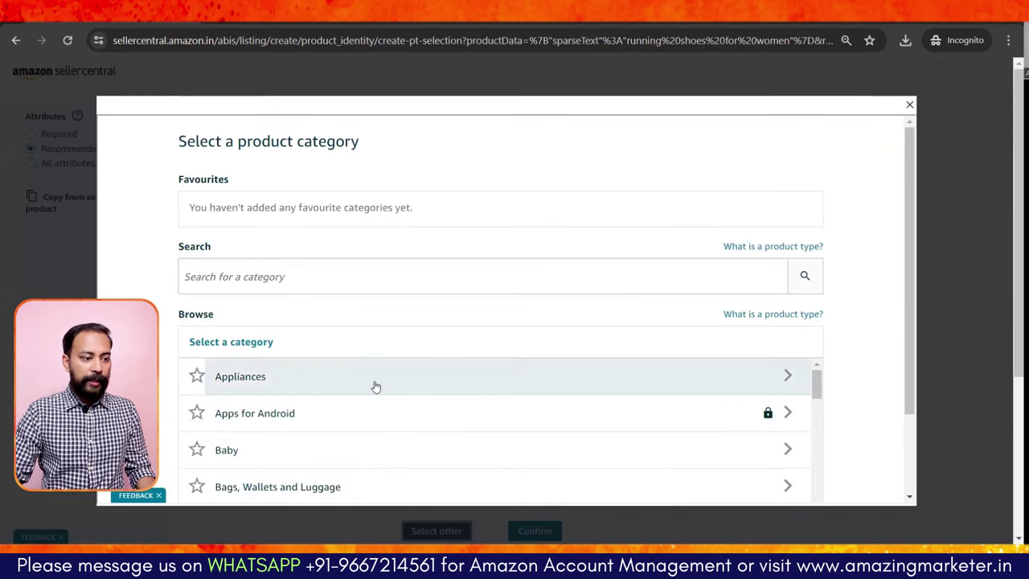
scroll(375, 386, down, 5)
scroll(386, 426, up, 5)
click(378, 280)
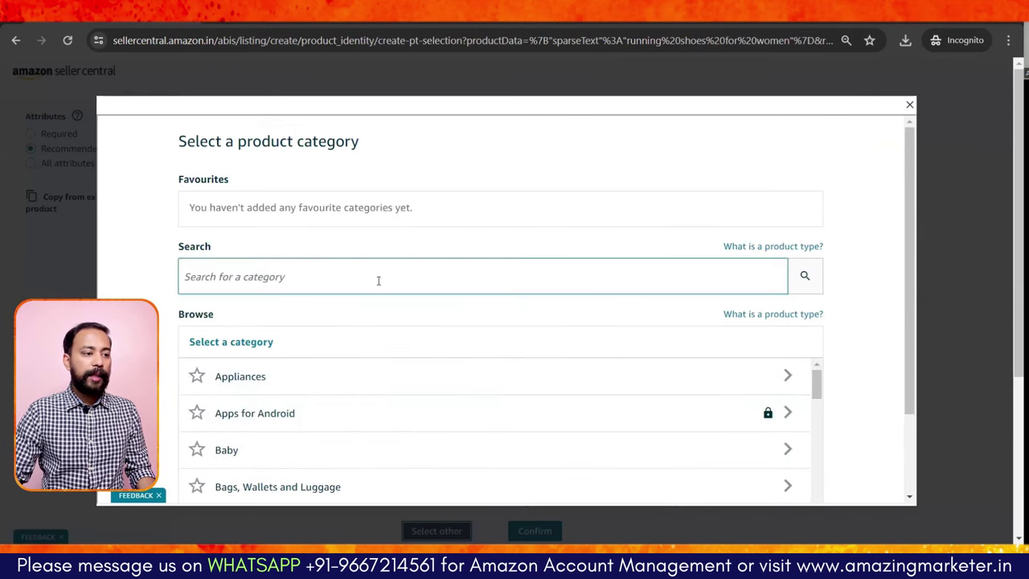
text(running shoes)
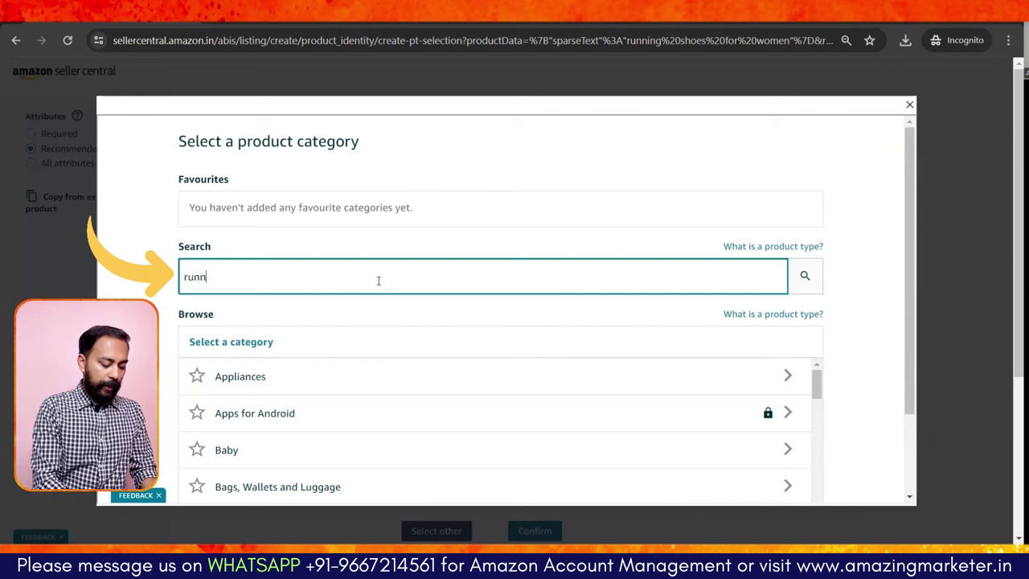
click(806, 288)
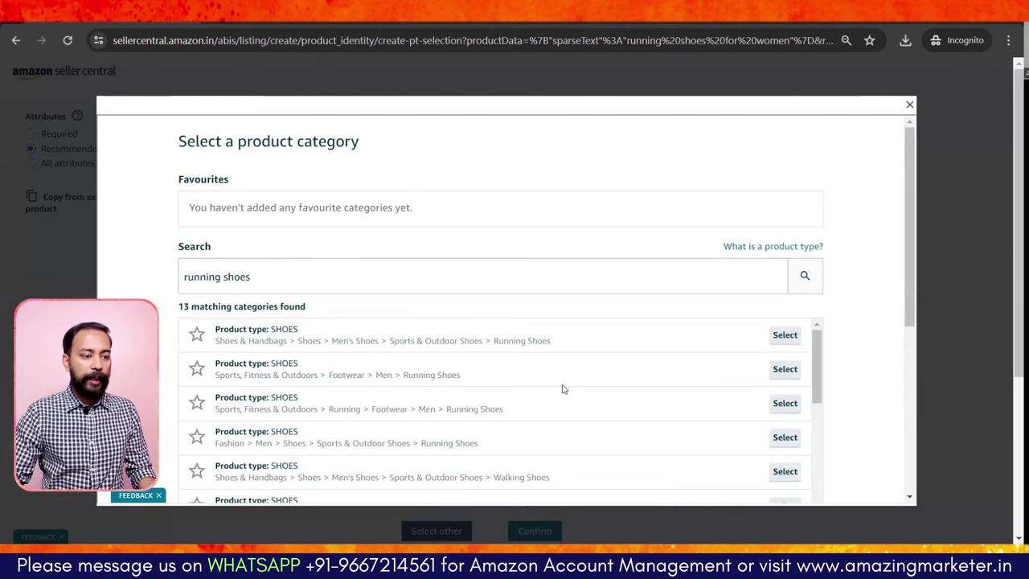
- Select the category Shoes & Handbags > Shoes > Women's Shoes > Sports & Outdoor Shoes > Running Shoes
scroll(508, 388, down, 3)
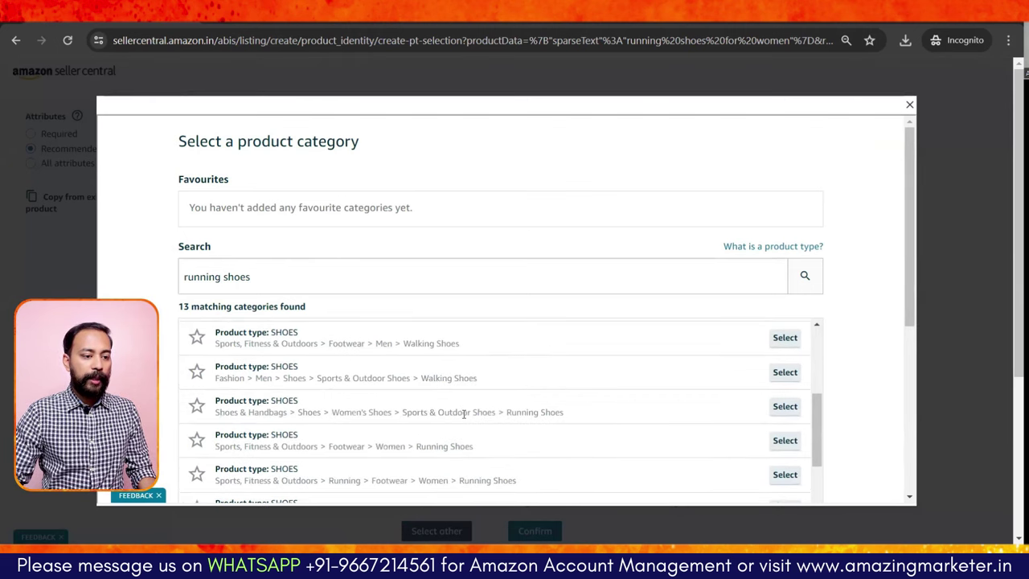
scroll(464, 412, down, 2)
scroll(472, 458, down, 2)
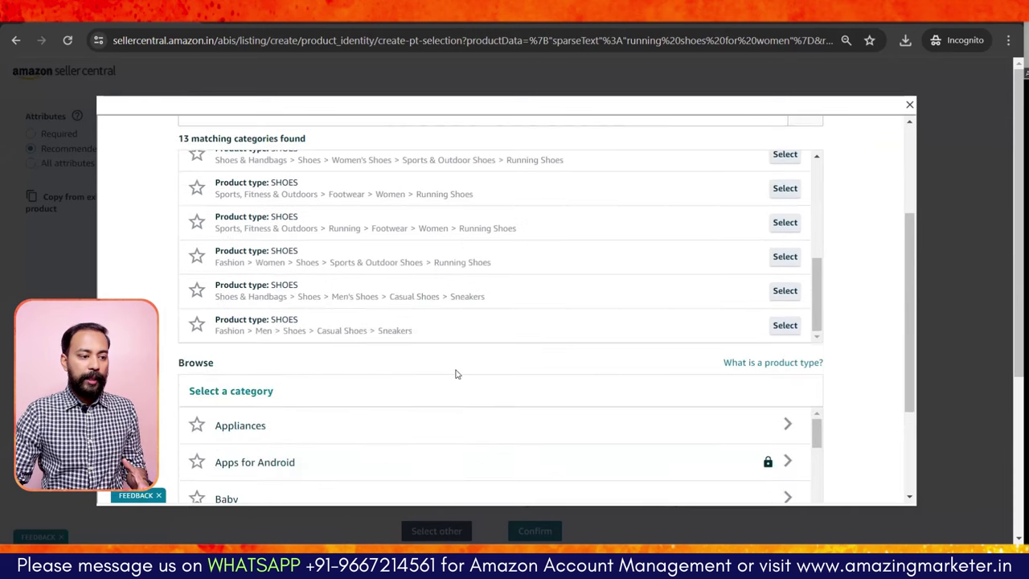
scroll(458, 374, up, 2)
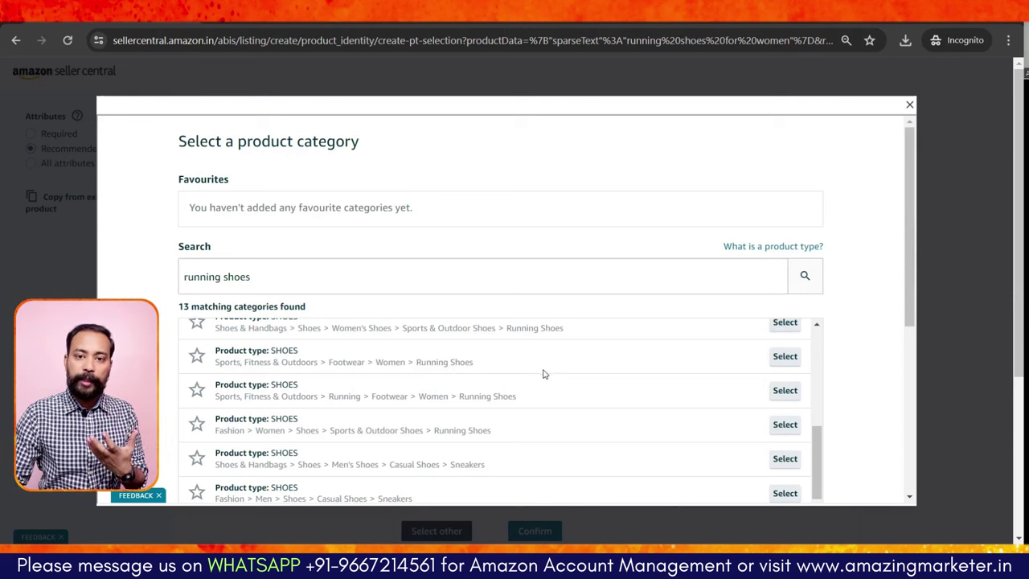
click(788, 360)
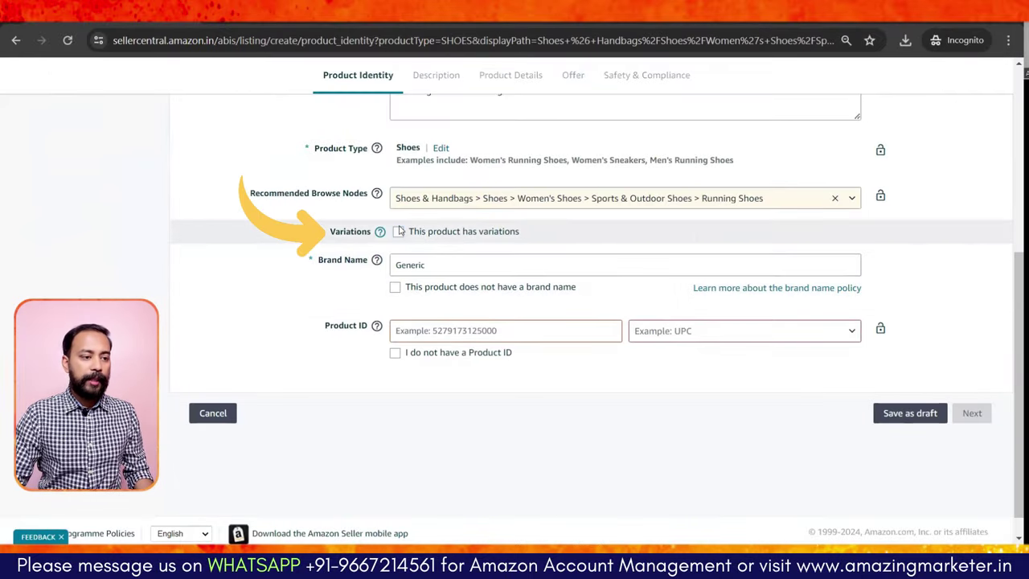
- Enable product variations by Shoe Size and Color, and mark the product as not having a brand name
click(398, 232)
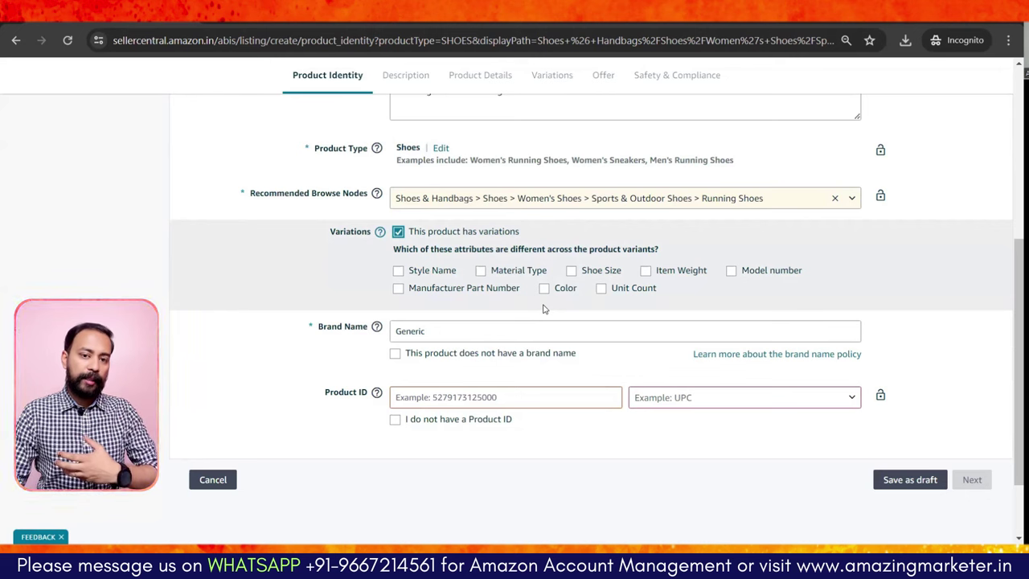
click(572, 271)
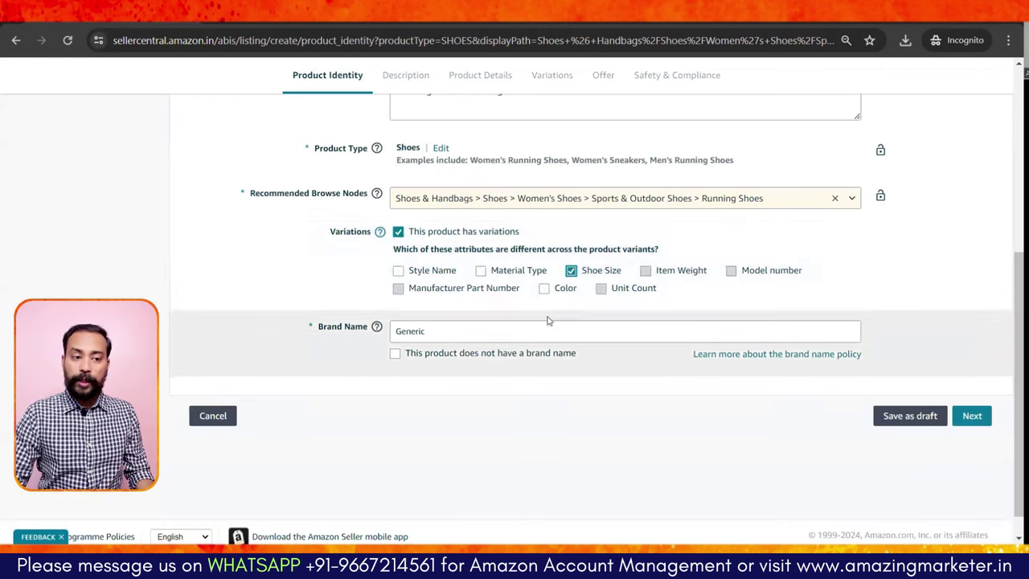
click(545, 290)
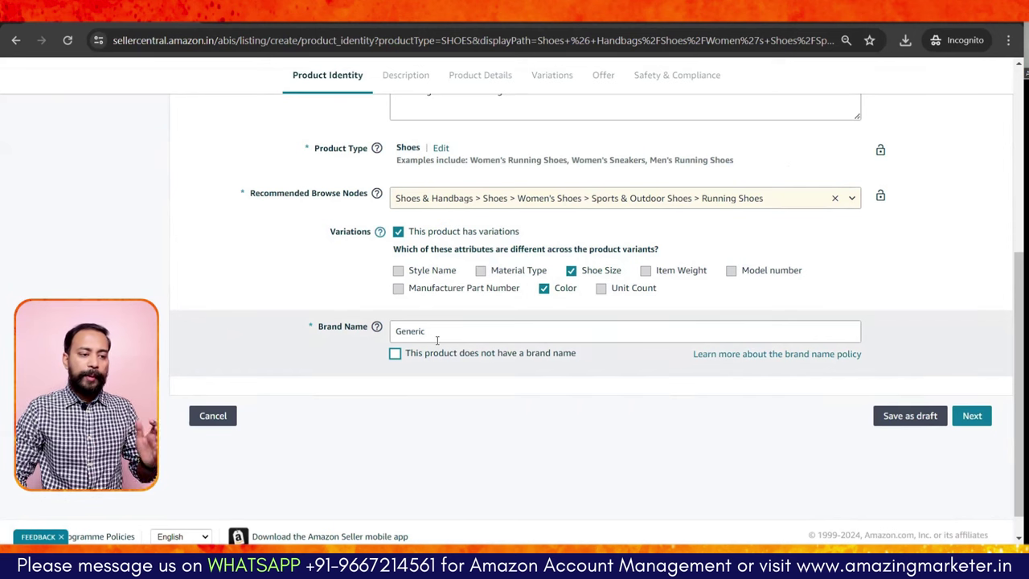
key(shift+Tab)
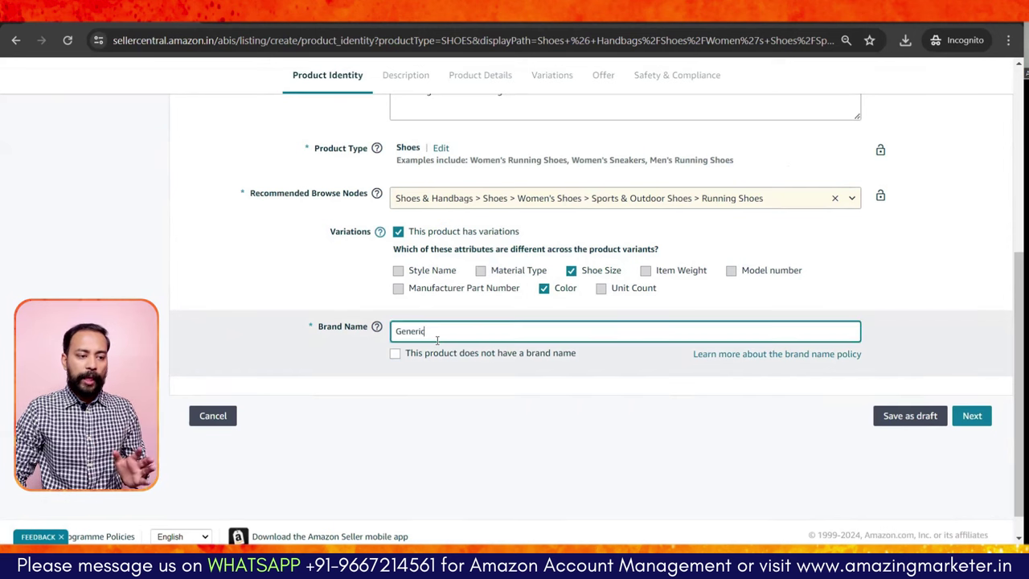
click(395, 355)
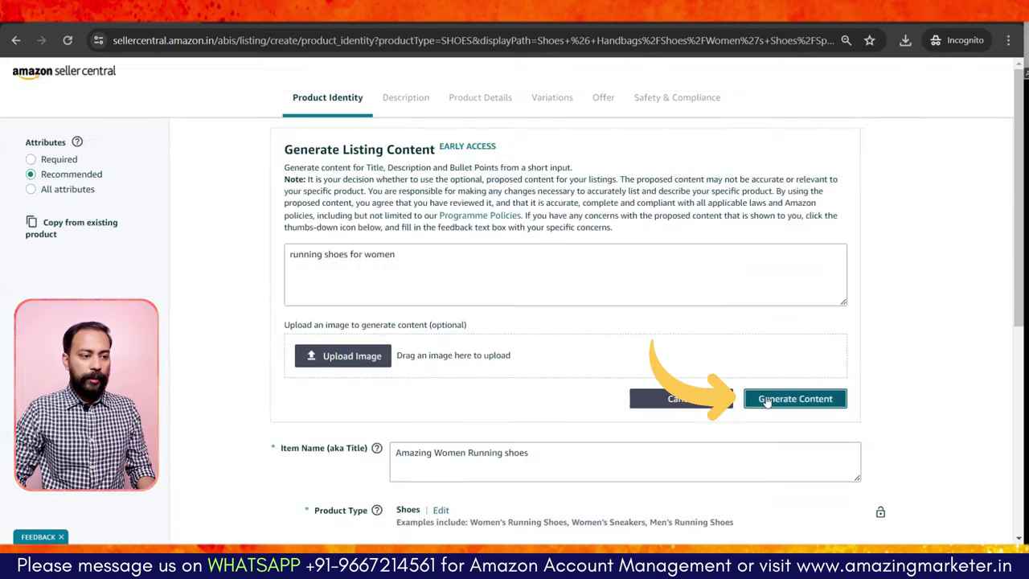
- Generate the listing content from the "running shoes for women" input and review the Product Identity fields
click(762, 396)
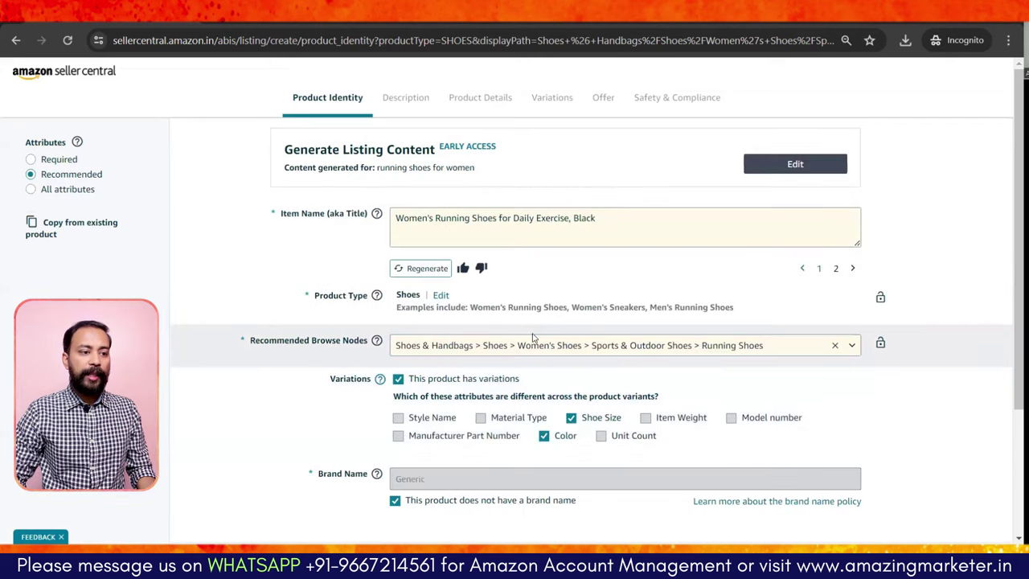
scroll(632, 382, down, 3)
scroll(533, 244, up, 3)
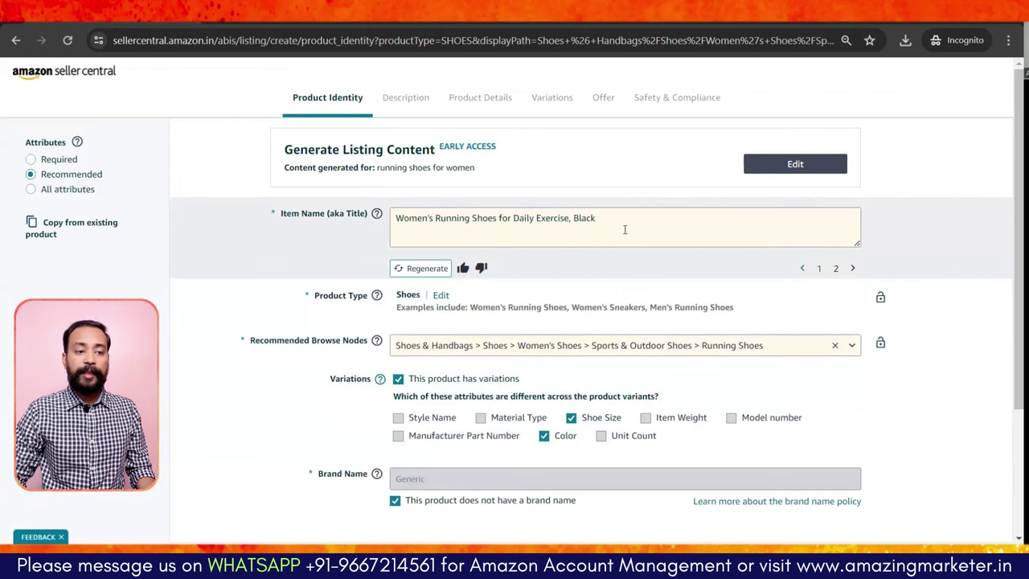
- Switch the Item Name back to version 1, "Amazing Women Running shoes", and proceed to the Description page
click(821, 269)
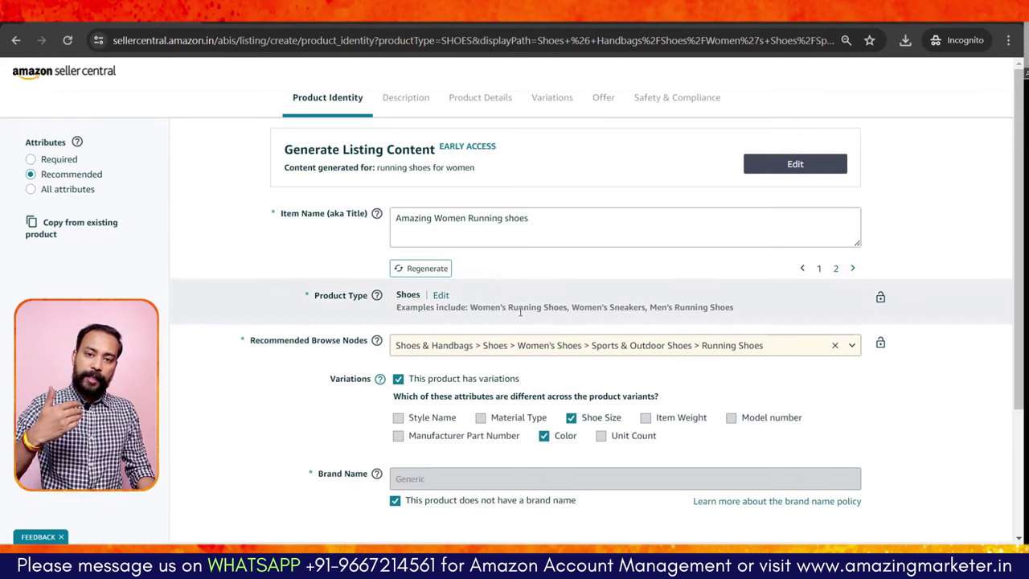
scroll(521, 312, down, 3)
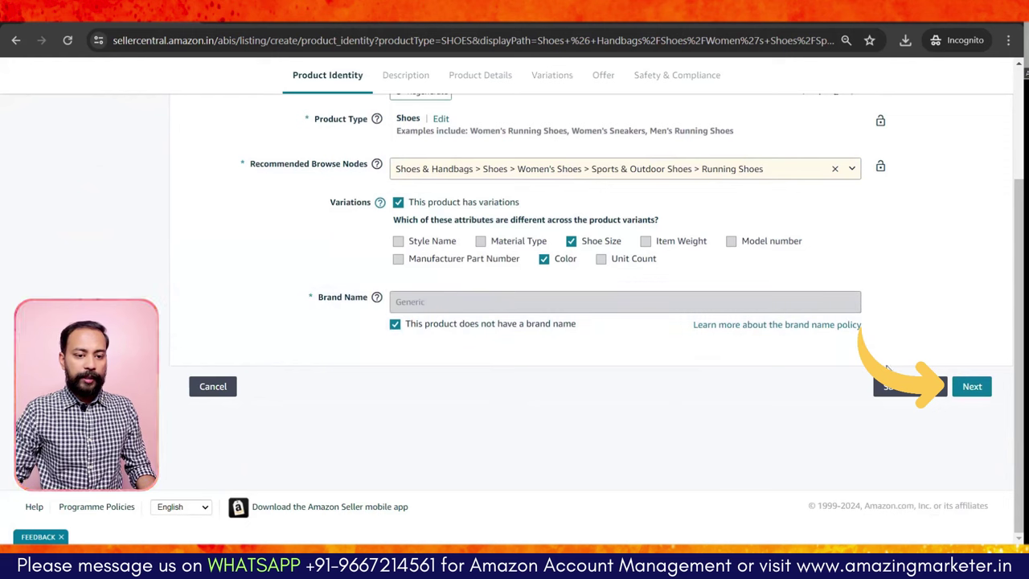
click(973, 388)
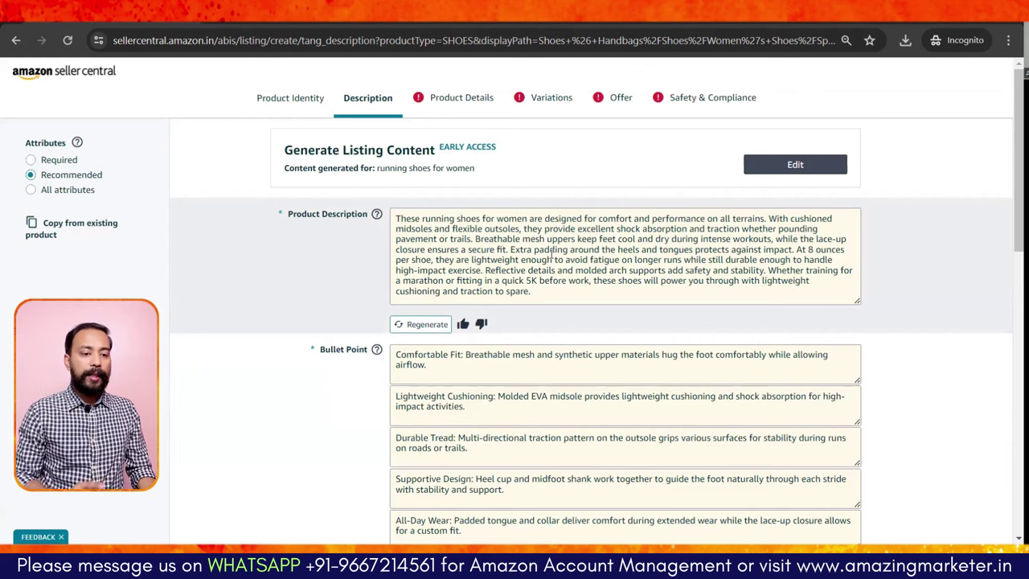
- Check the generated description for unsuitable claims such as "At 8 ounces per shoe" and "quick 5K before work", and regenerate the Product Description
scroll(637, 314, down, 3)
scroll(631, 321, up, 3)
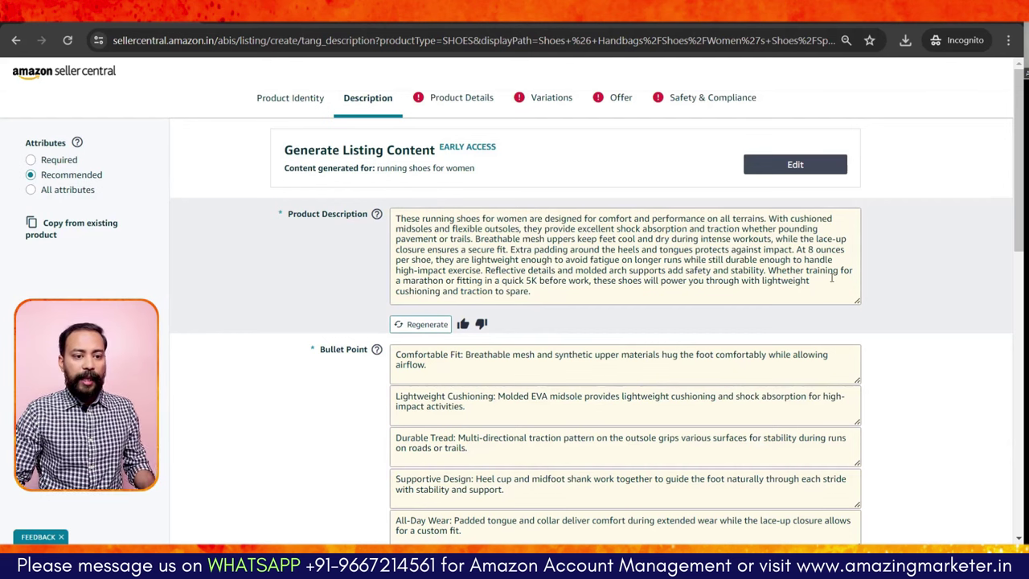
drag(796, 253, 847, 261)
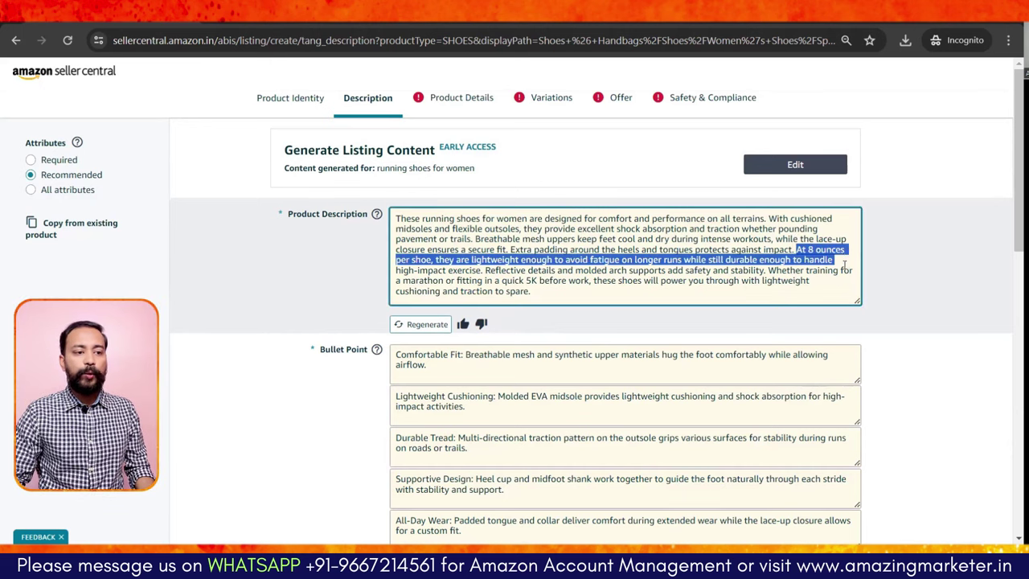
drag(502, 281, 592, 283)
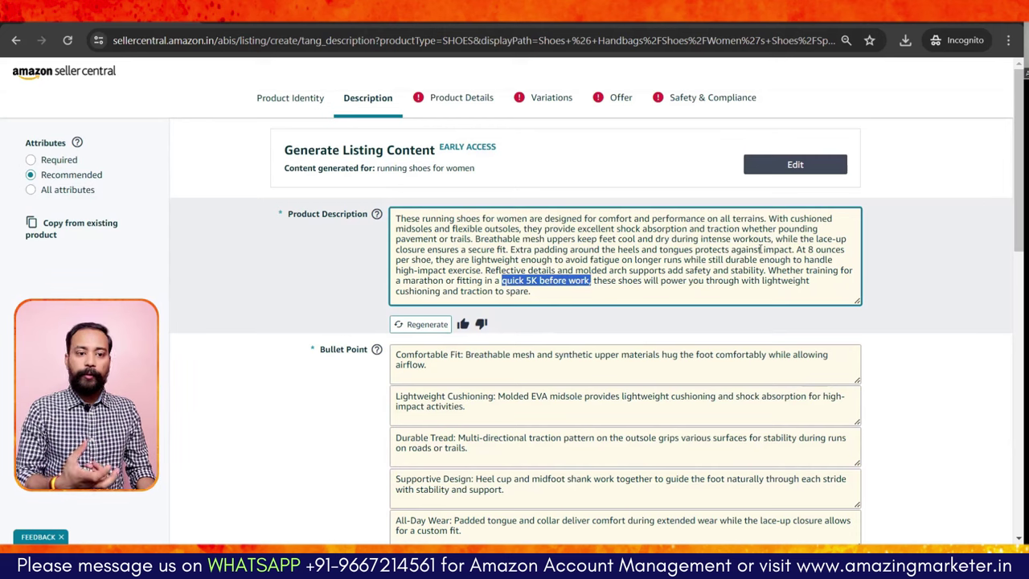
click(430, 326)
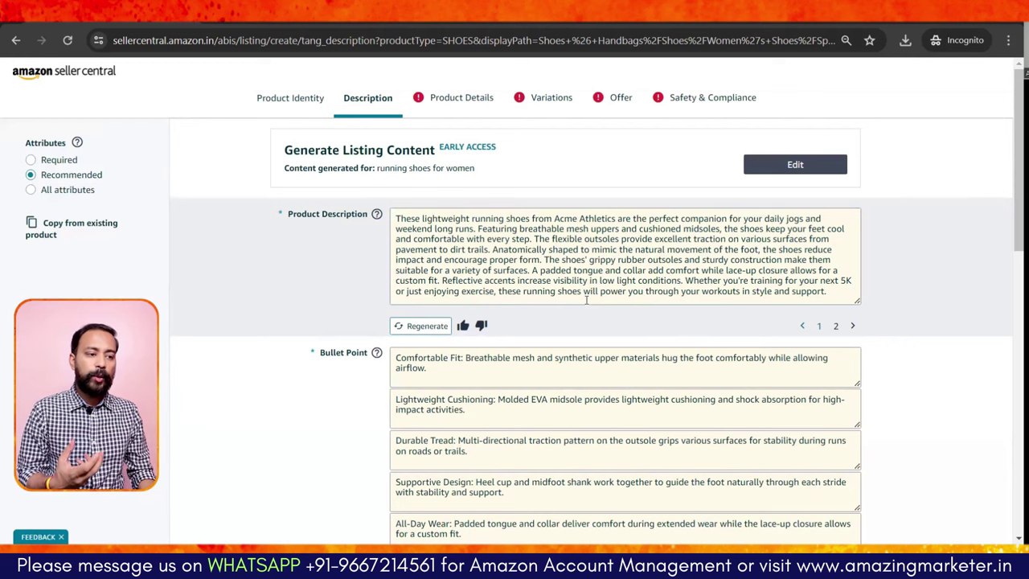
- Upload product images 1, 4 and 5 from the Running Shoes folder into the first three image slots, starting with image 1 as MAIN
scroll(588, 300, down, 3)
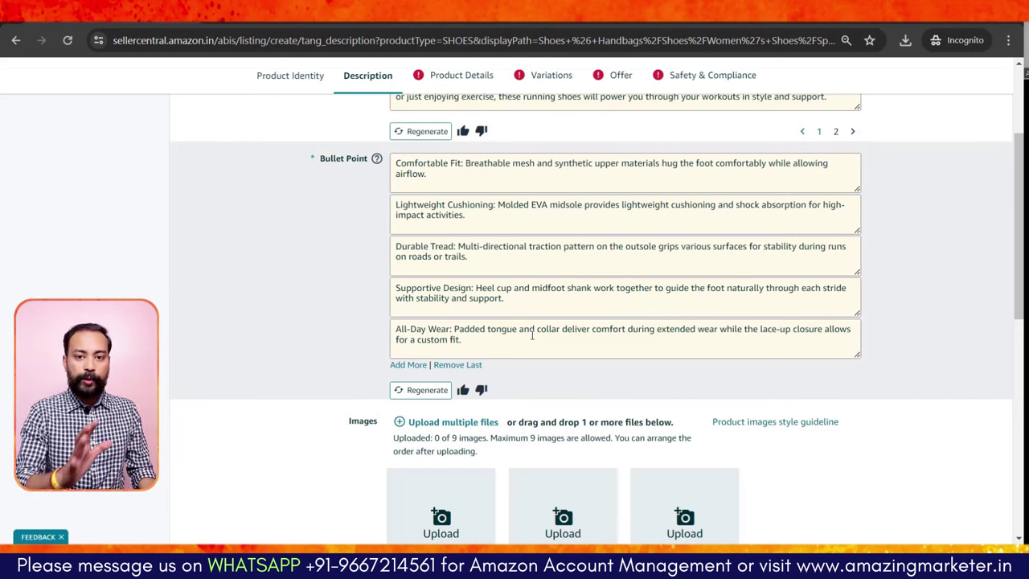
scroll(532, 336, down, 10)
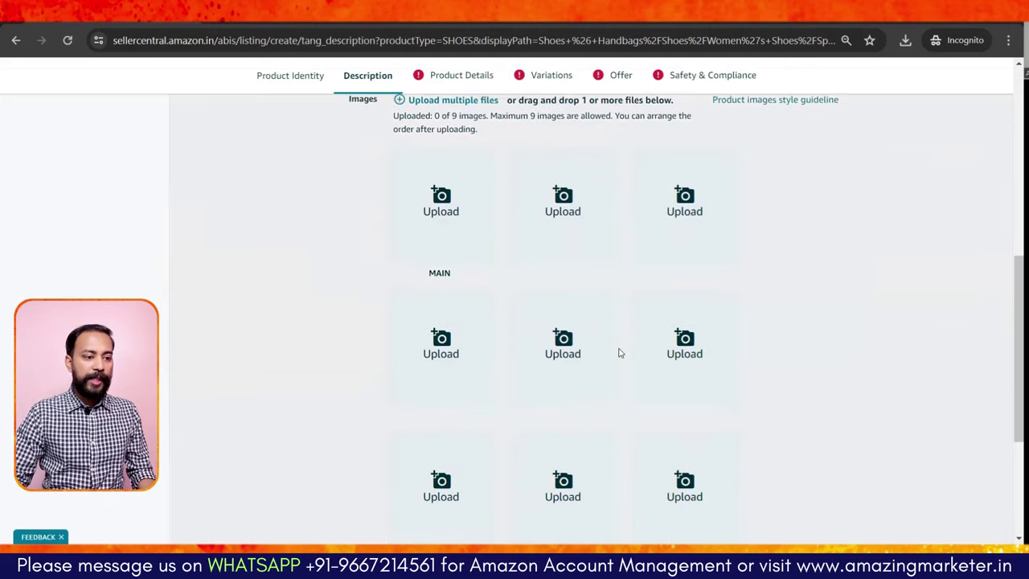
scroll(565, 382, up, 5)
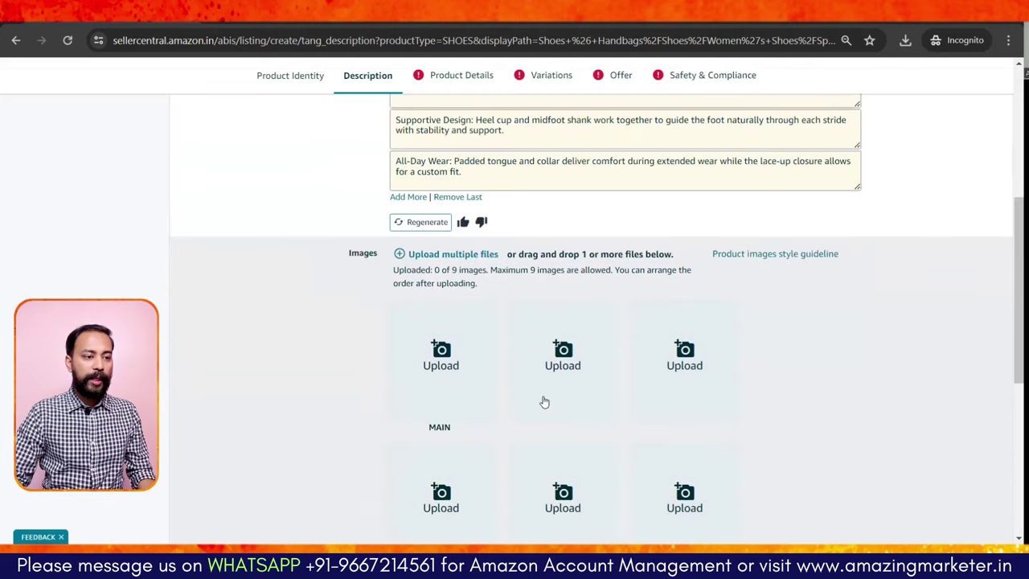
scroll(887, 379, down, 2)
scroll(887, 379, up, 2)
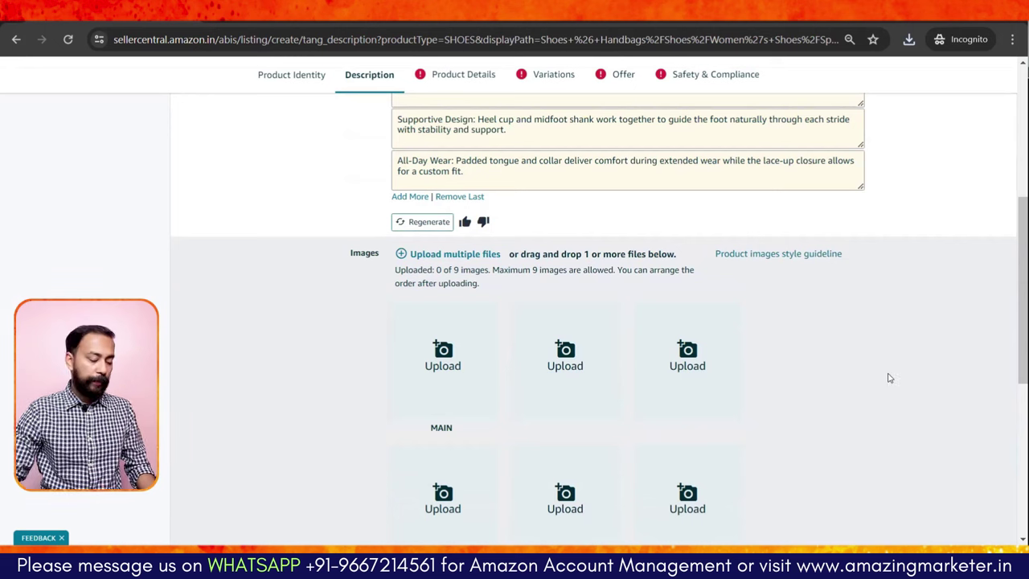
click(451, 359)
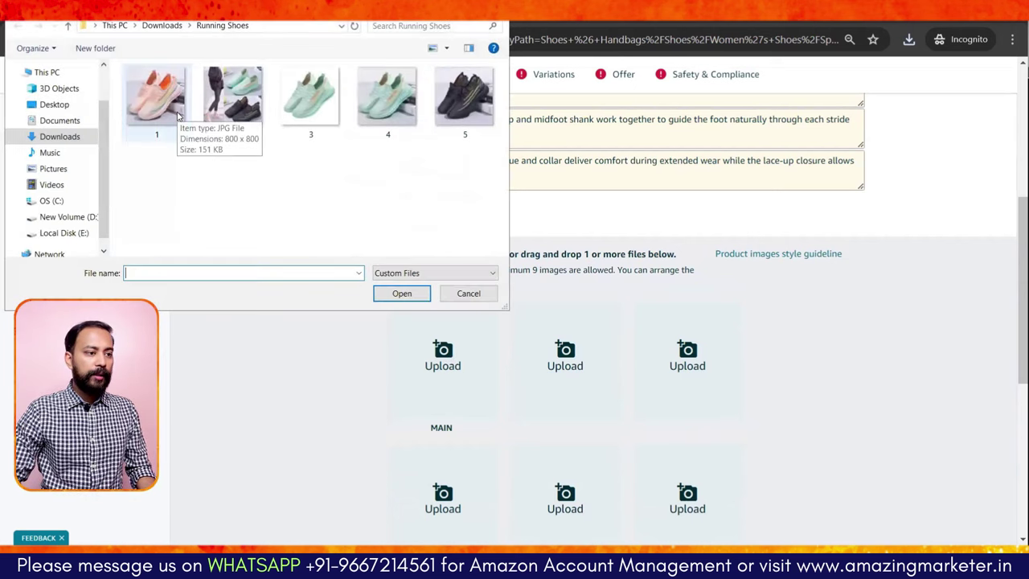
double_click(178, 117)
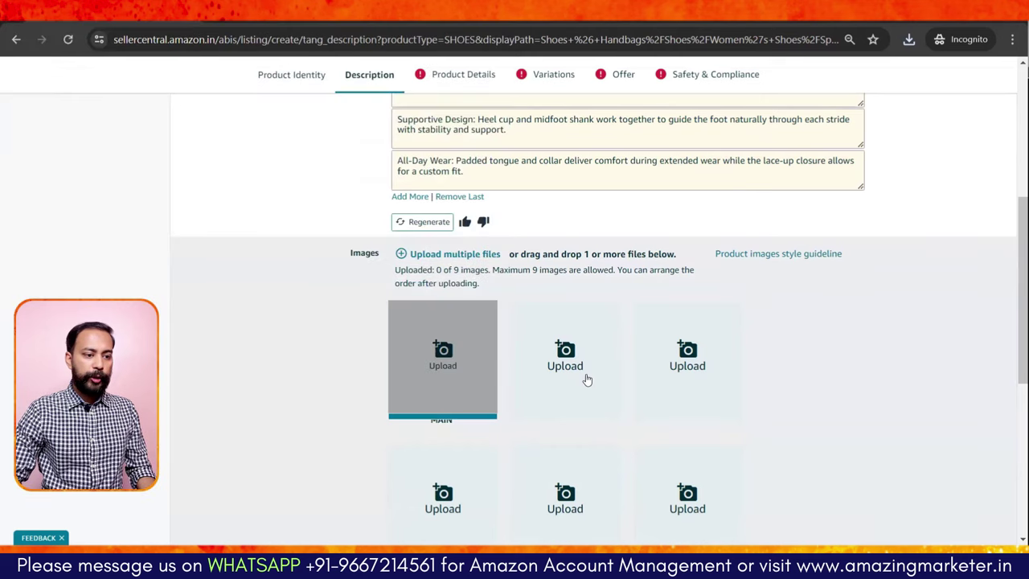
click(575, 370)
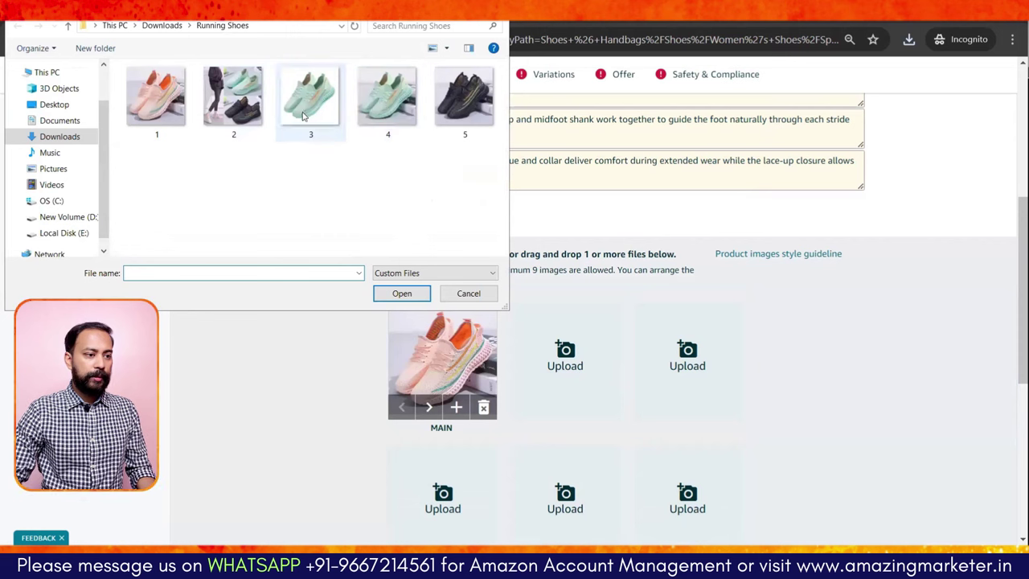
double_click(395, 115)
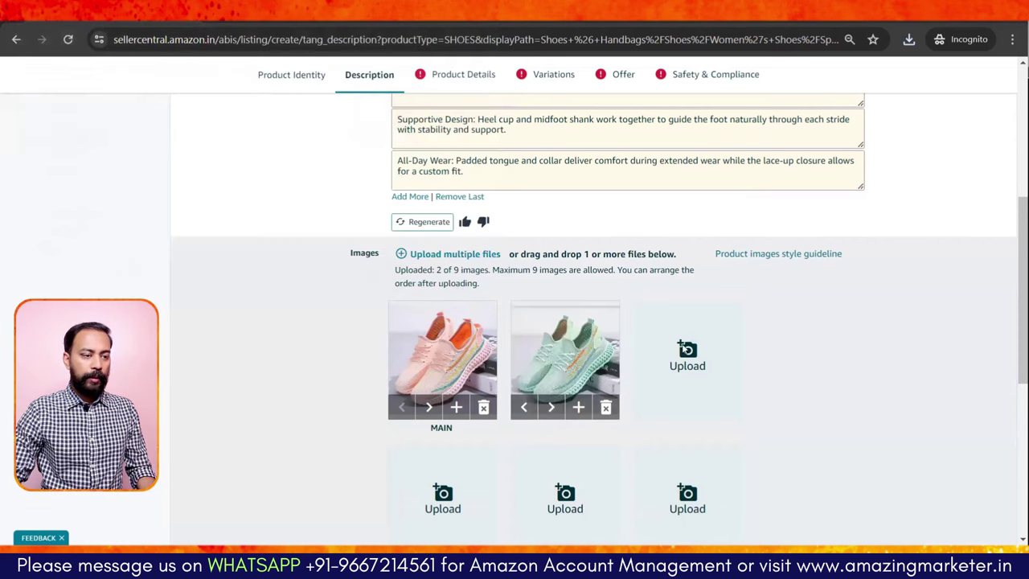
click(686, 351)
double_click(465, 110)
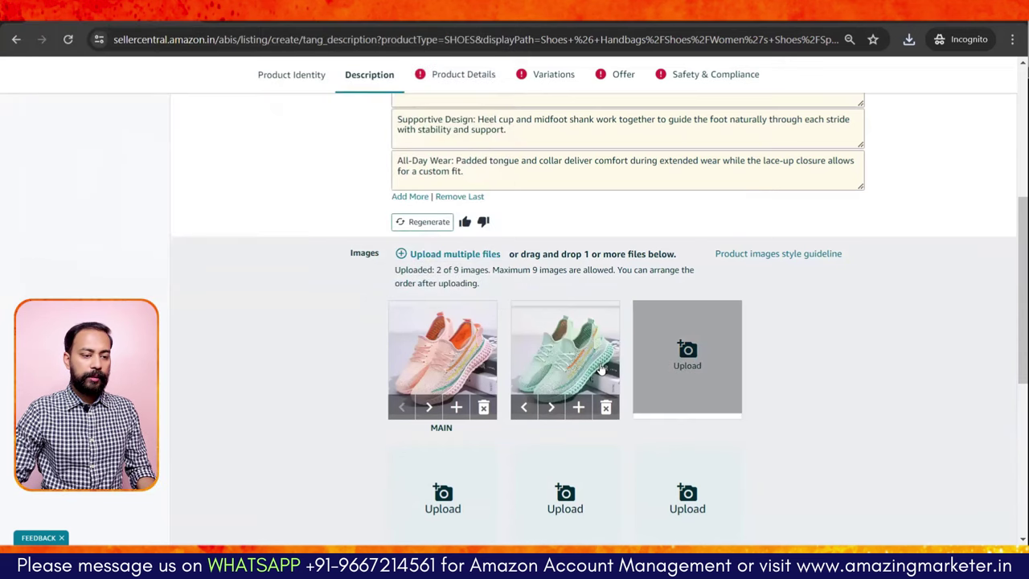
- Upload images 2 and 3 from the Running Shoes folder into the fourth and fifth image slots
scroll(447, 346, down, 2)
click(448, 346)
double_click(235, 100)
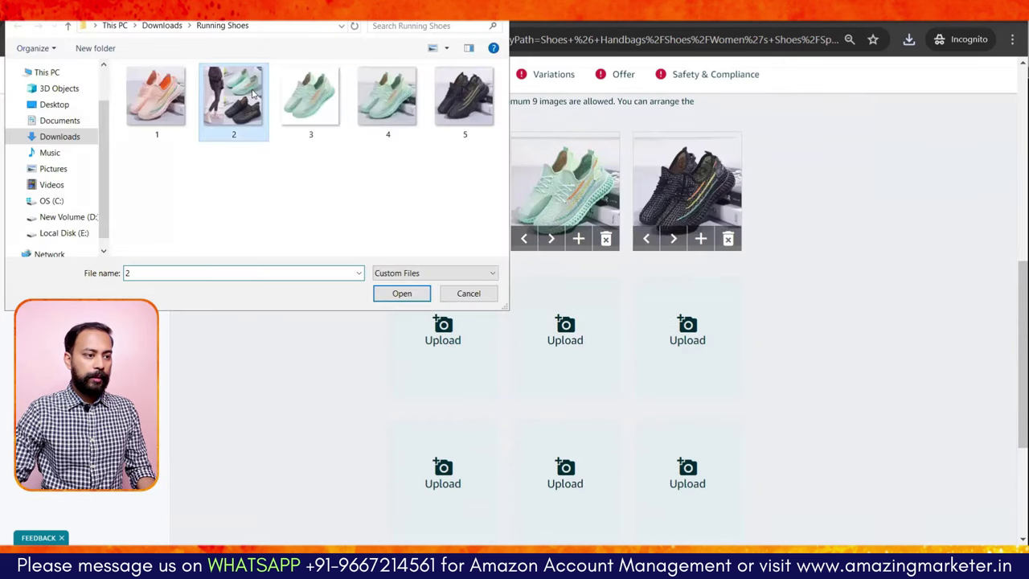
click(584, 344)
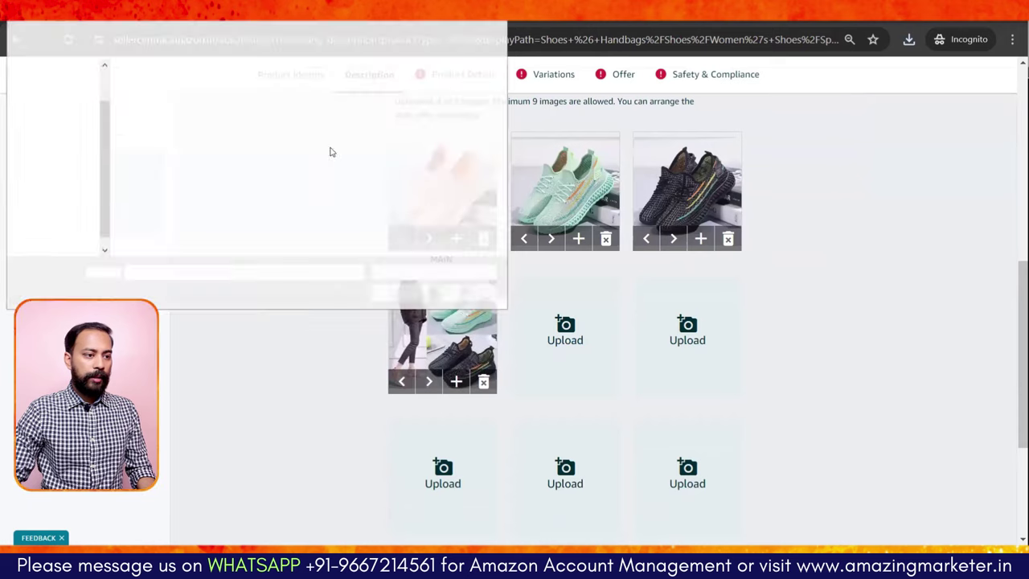
double_click(314, 108)
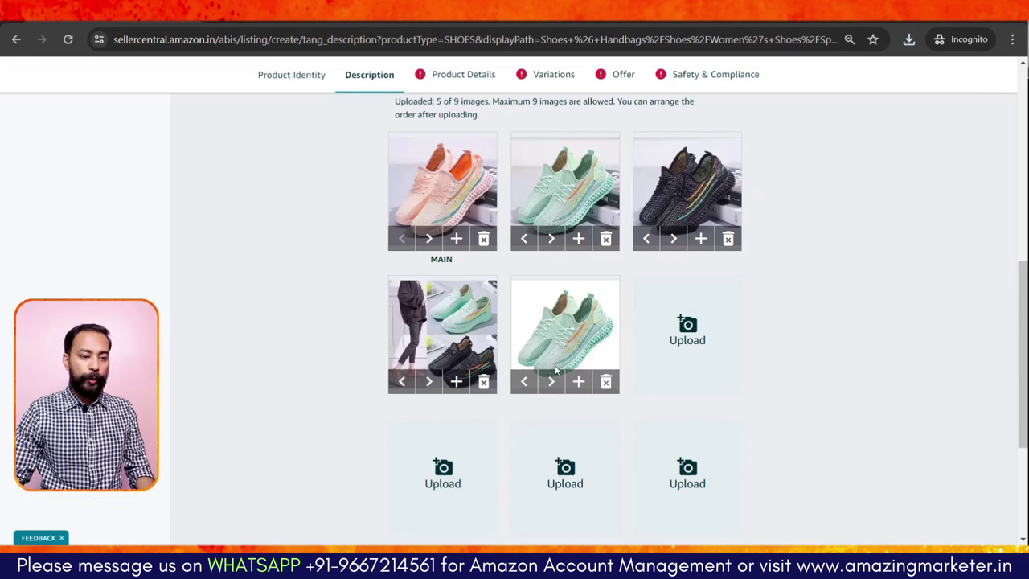
- Reorder the images so the green shoes on a white background become the MAIN image
click(523, 381)
click(402, 382)
click(645, 238)
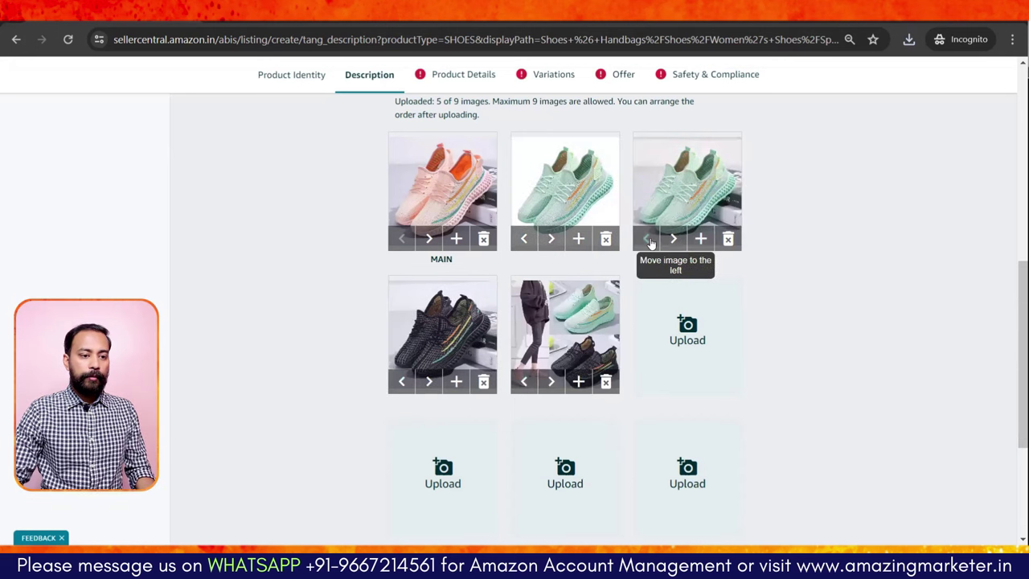
click(523, 238)
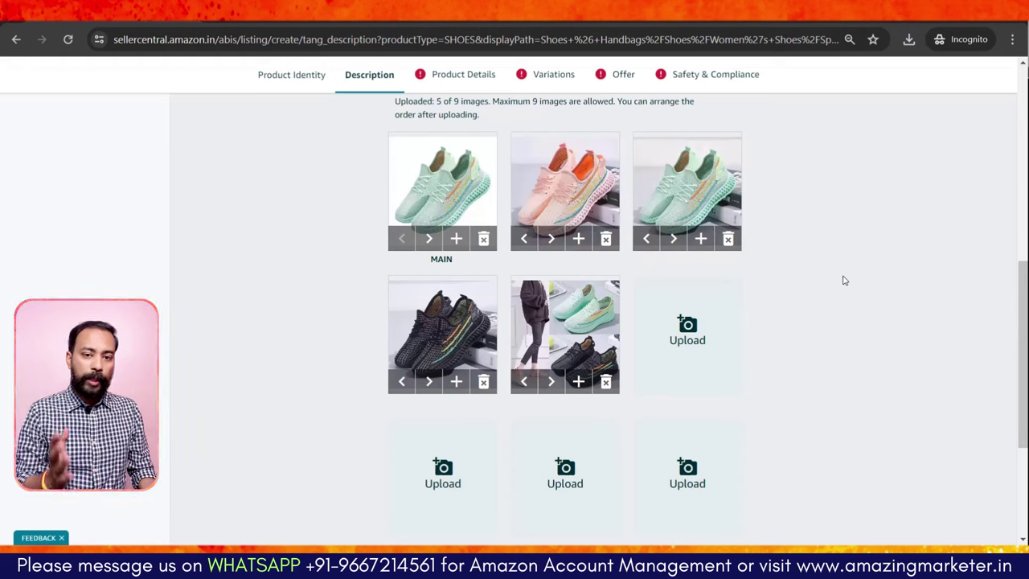
- Proceed to the Product Details page and set the Closure Type to Lace-Up
scroll(842, 281, down, 3)
scroll(793, 320, up, 5)
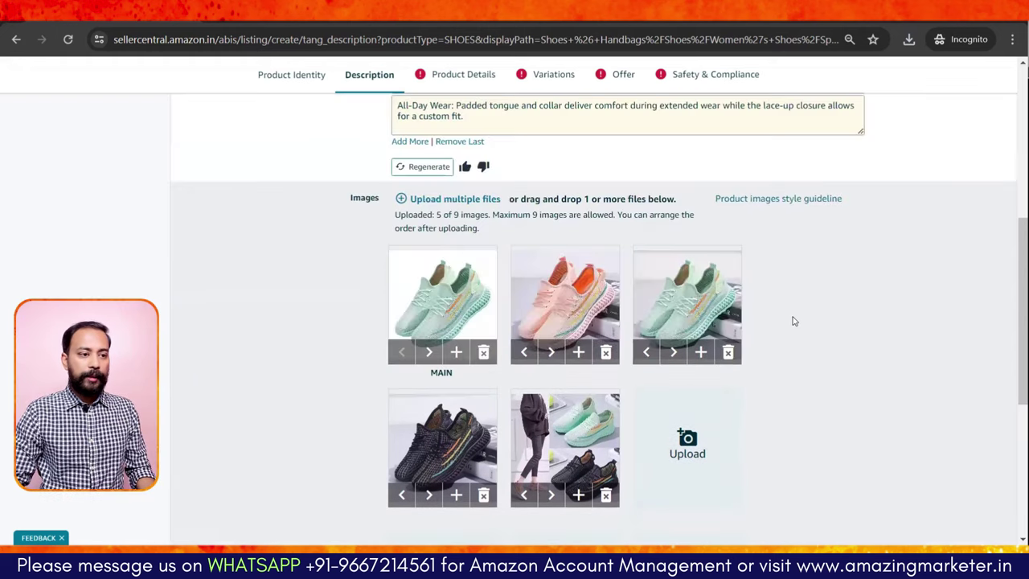
scroll(914, 431, down, 2)
scroll(924, 418, down, 3)
click(482, 74)
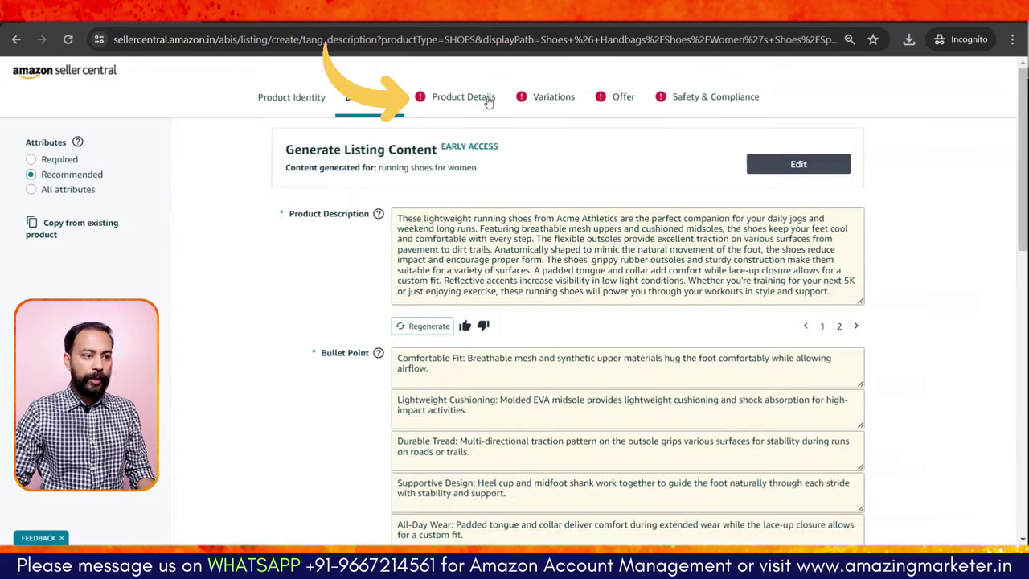
click(488, 97)
scroll(731, 308, down, 5)
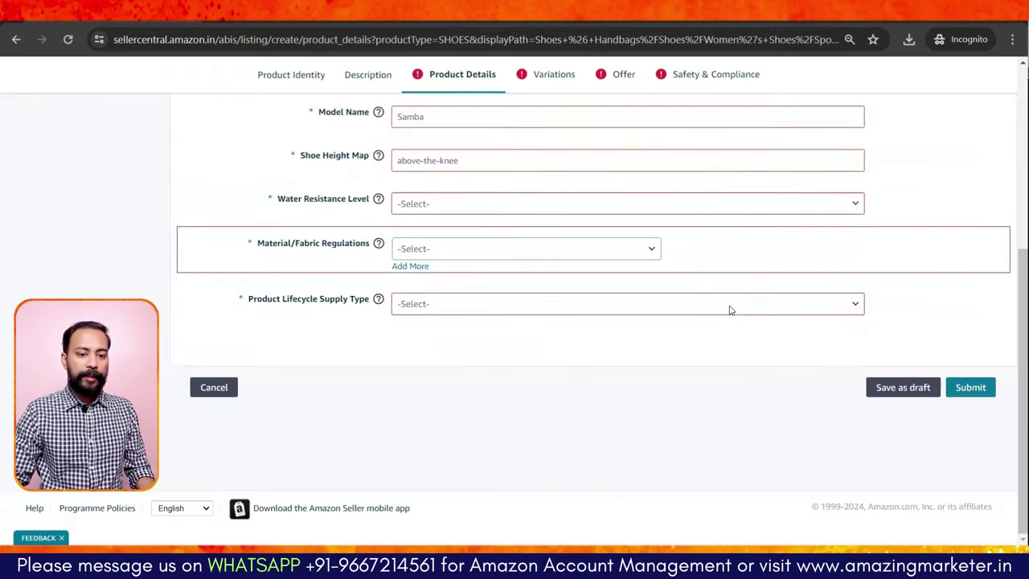
scroll(731, 308, up, 5)
click(467, 153)
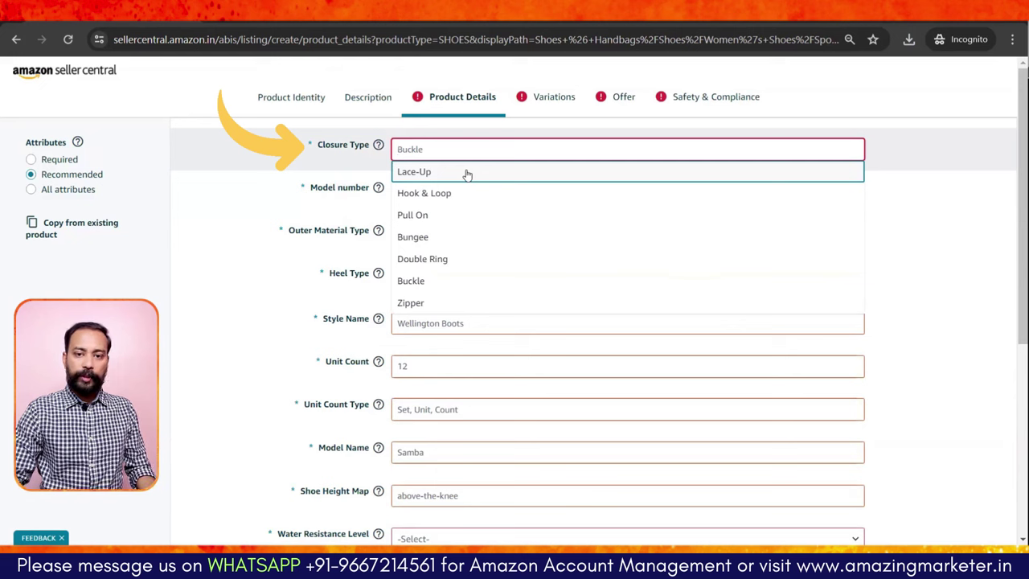
click(467, 172)
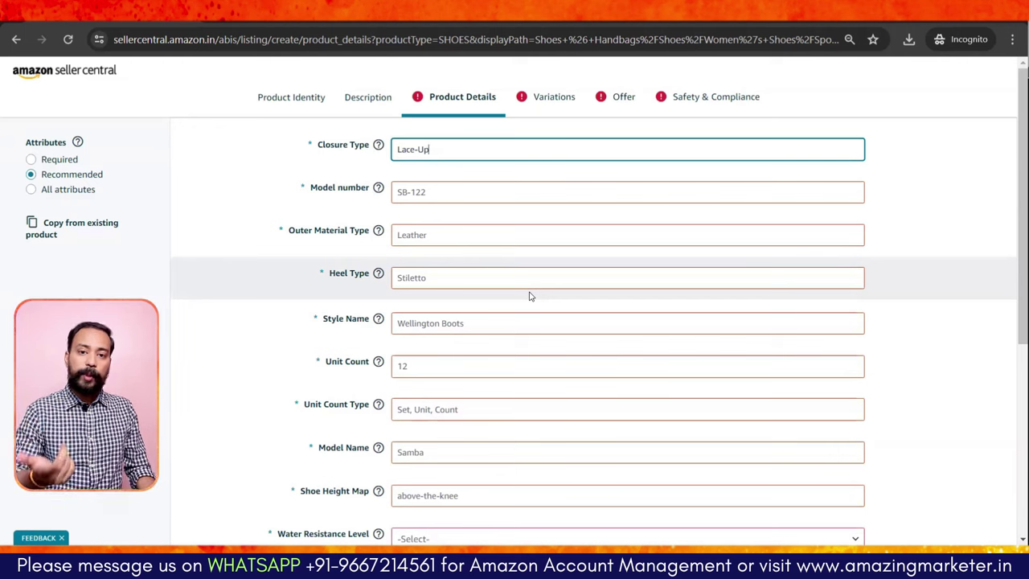
- Enter Shoe_123 as the Model number and choose Mesh as the Outer Material Type
click(487, 191)
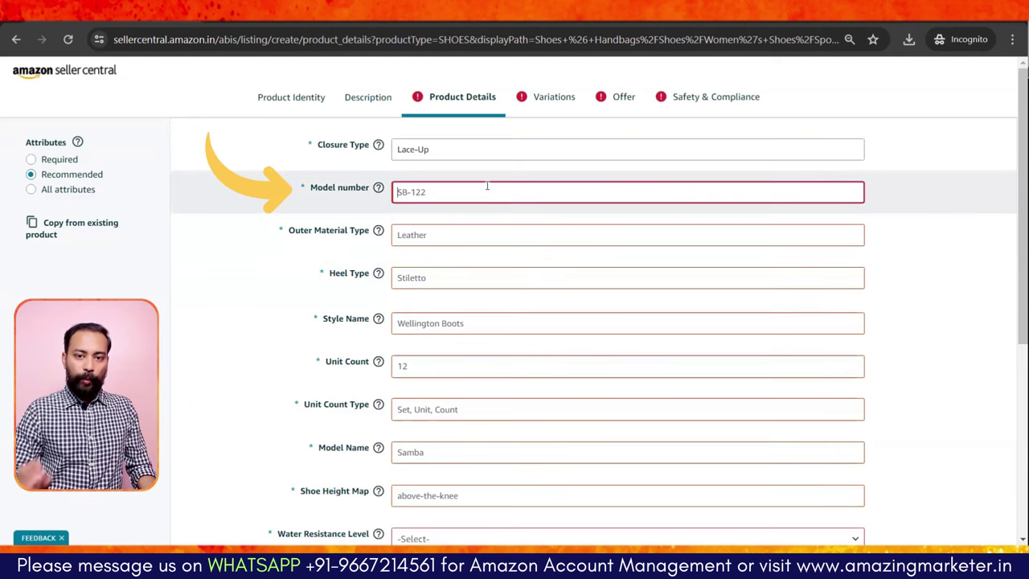
text(Sho)
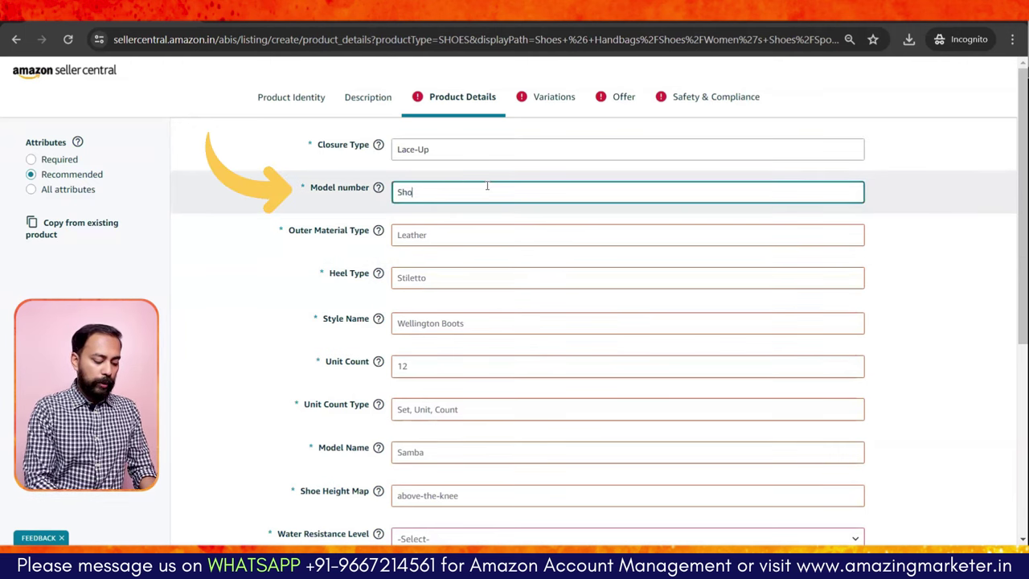
text(e_123)
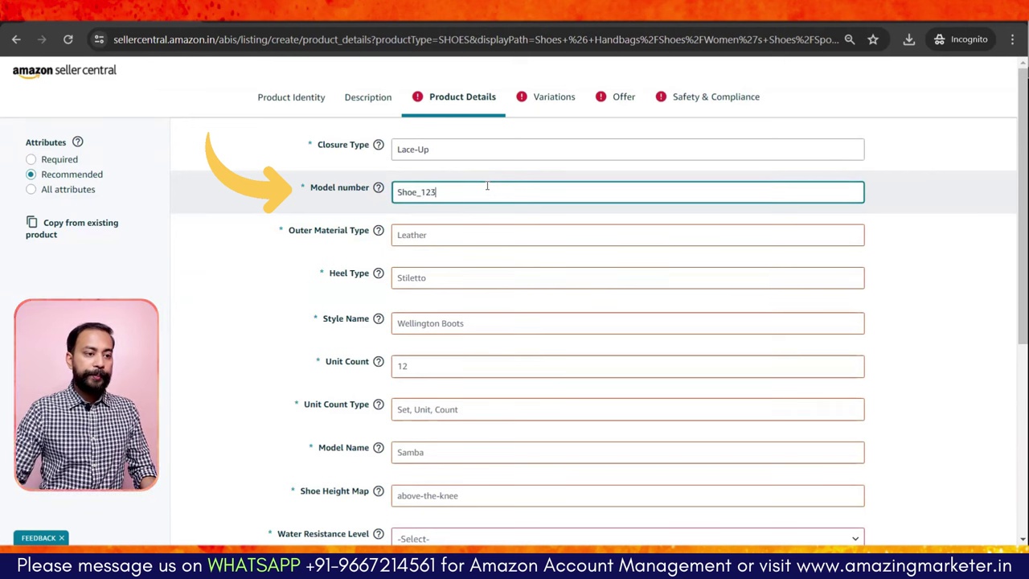
click(488, 235)
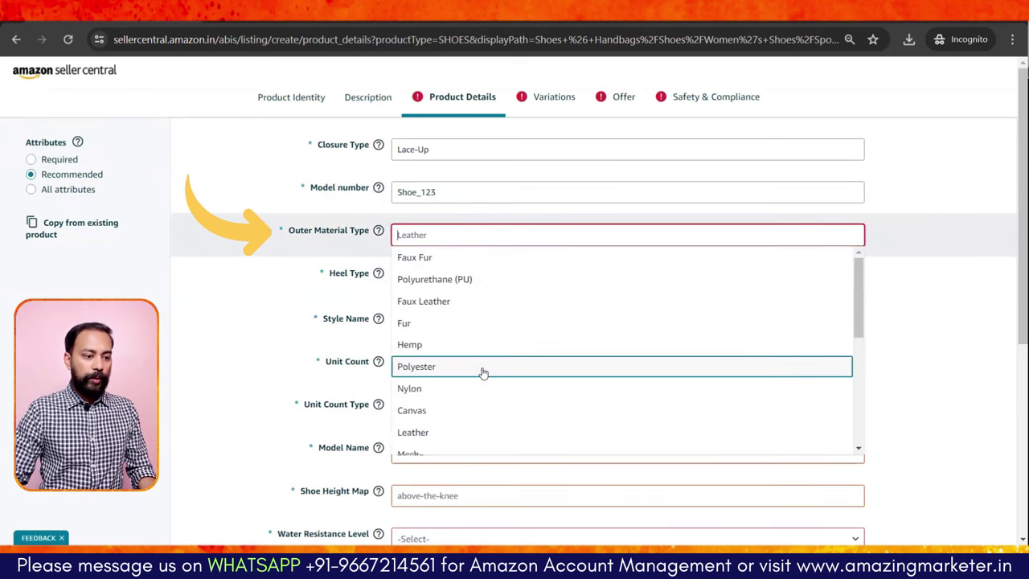
scroll(468, 432, down, 2)
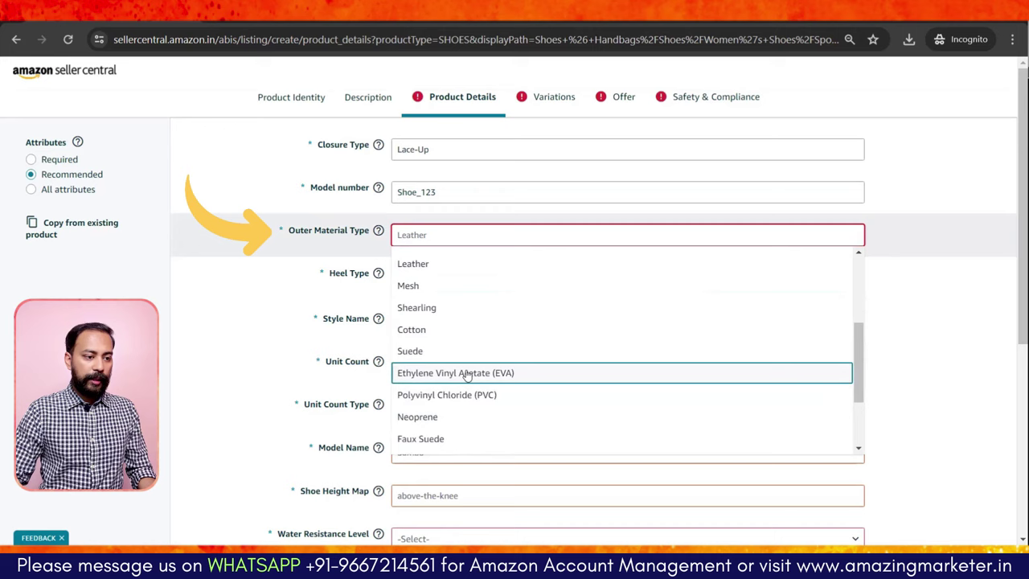
click(480, 287)
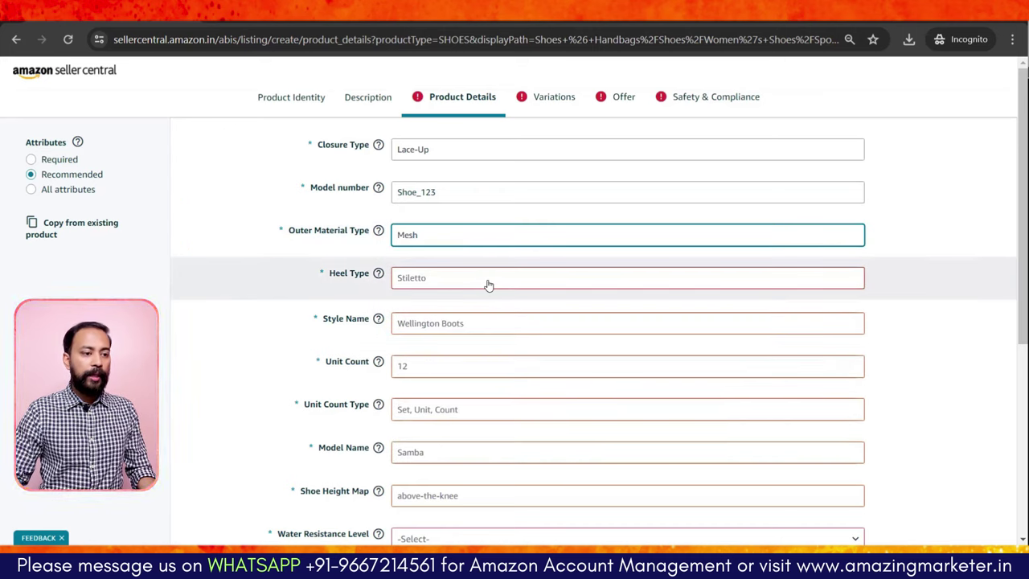
- Set the Heel Type to No Heel
click(430, 287)
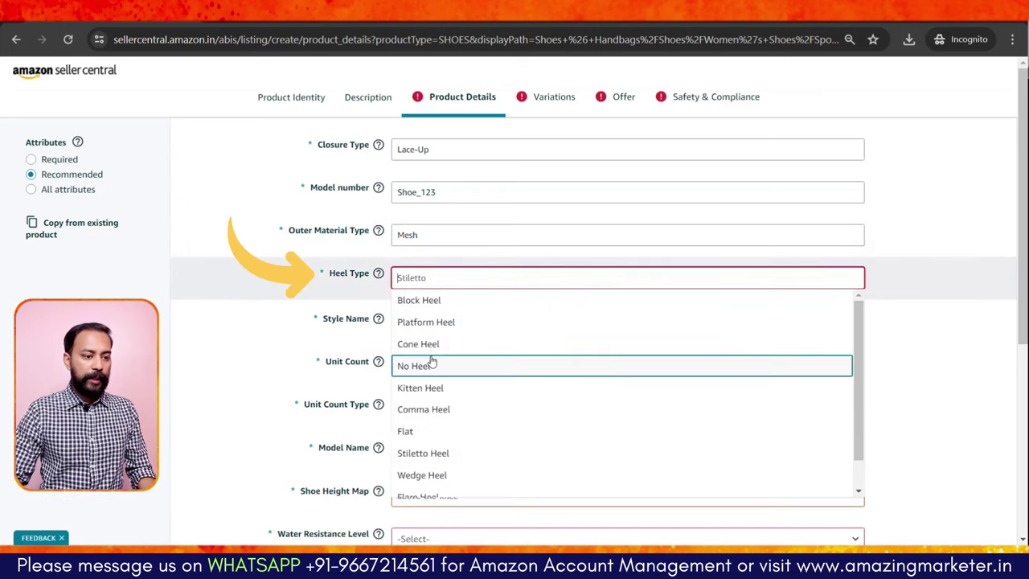
scroll(442, 414, down, 1)
scroll(441, 417, down, 3)
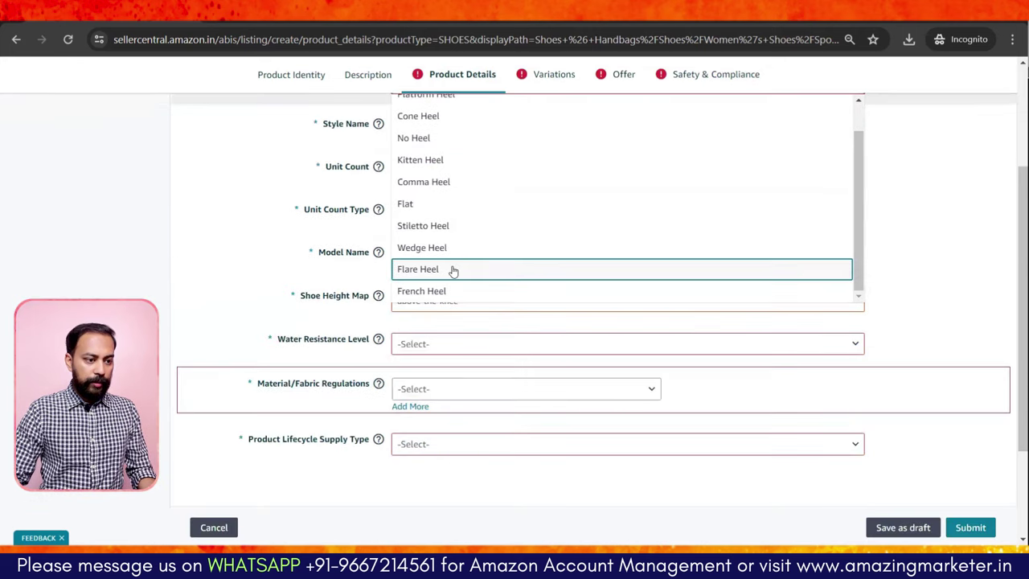
scroll(452, 268, up, 4)
click(442, 366)
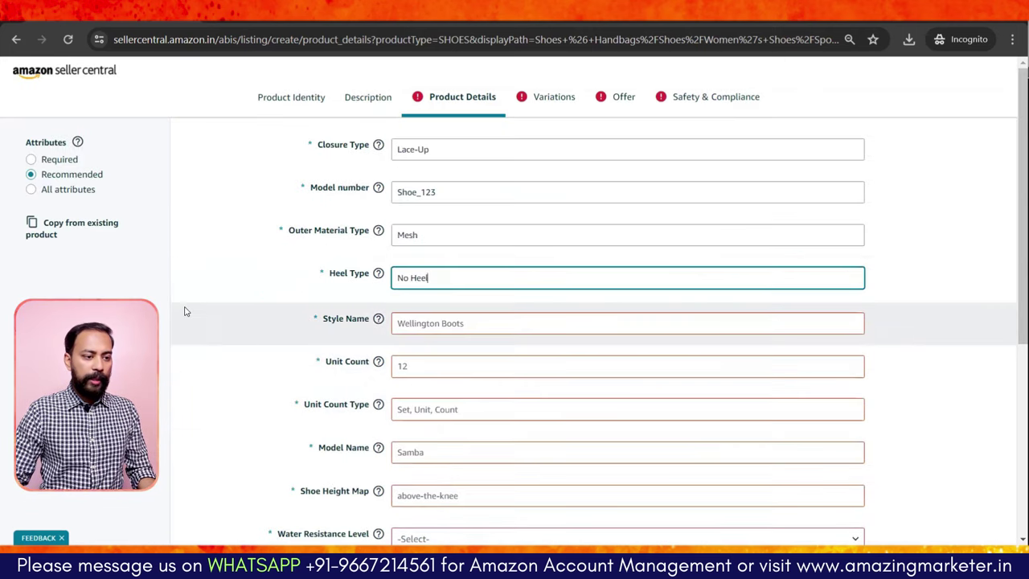
- Set the Style Name to Sneaker
click(474, 323)
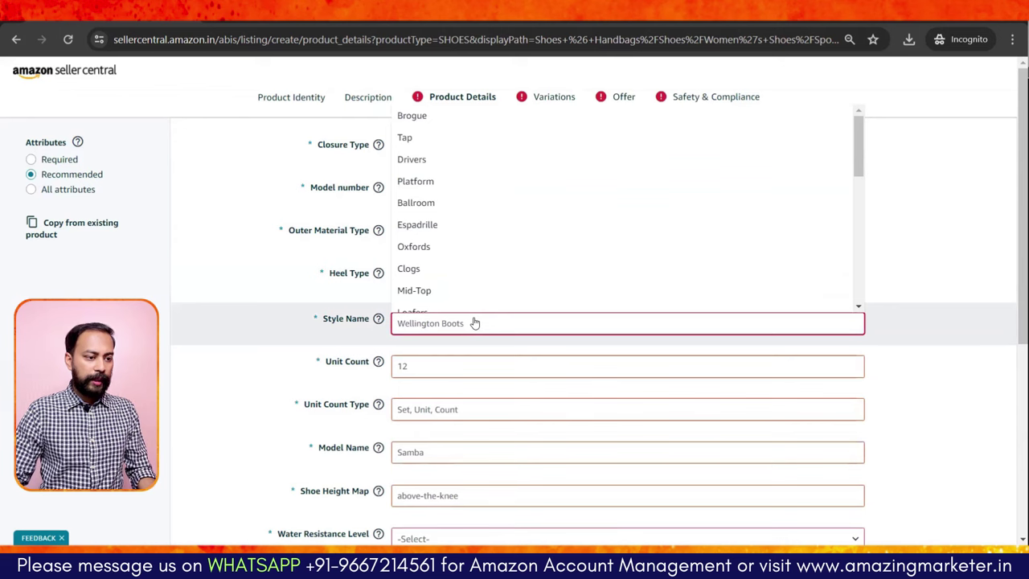
scroll(482, 233, down, 3)
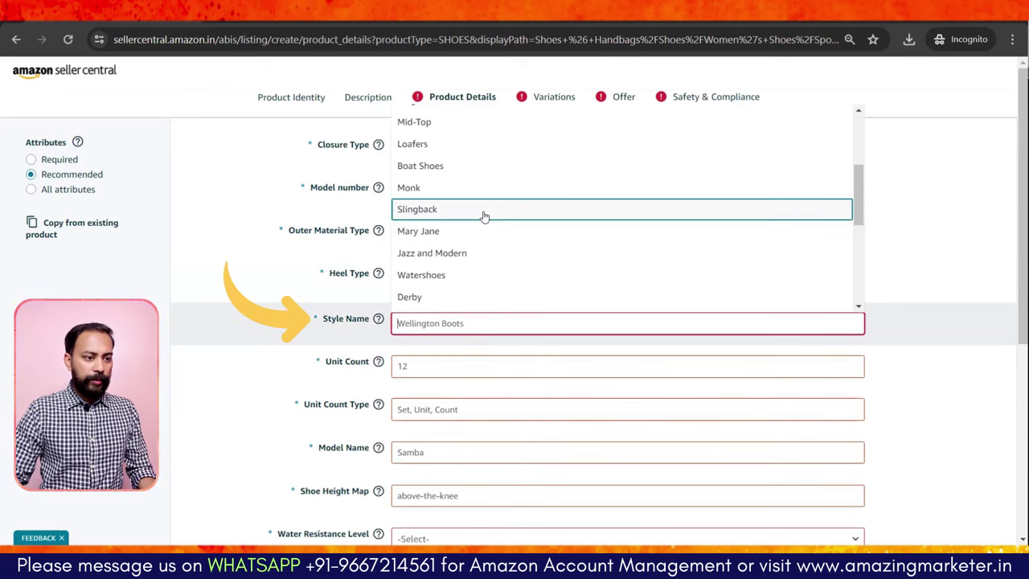
scroll(483, 241, down, 2)
scroll(482, 273, down, 2)
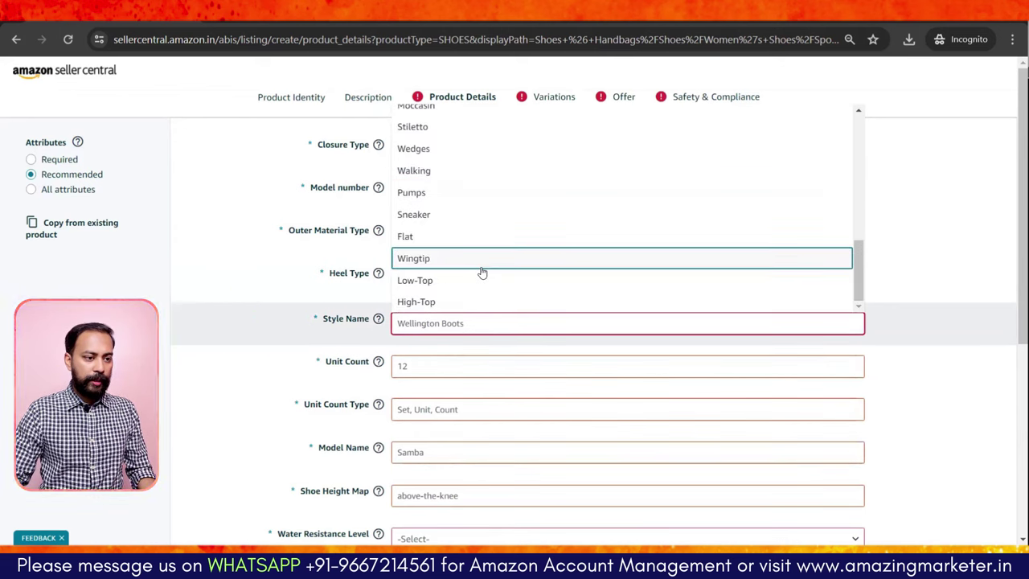
click(455, 216)
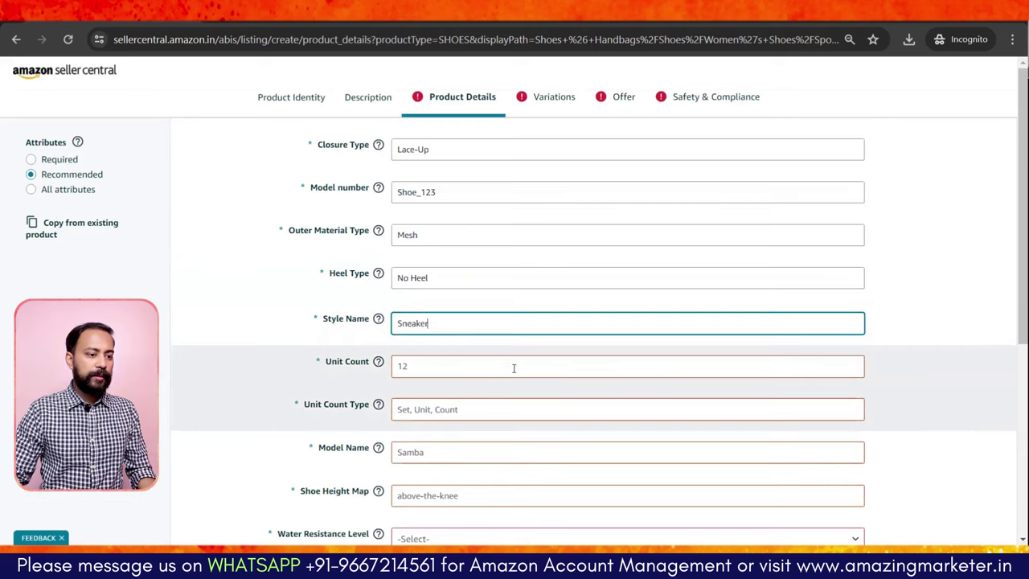
- Set the Unit Count to 20 and bring up the Unit Count Type options
scroll(483, 312, down, 2)
click(496, 166)
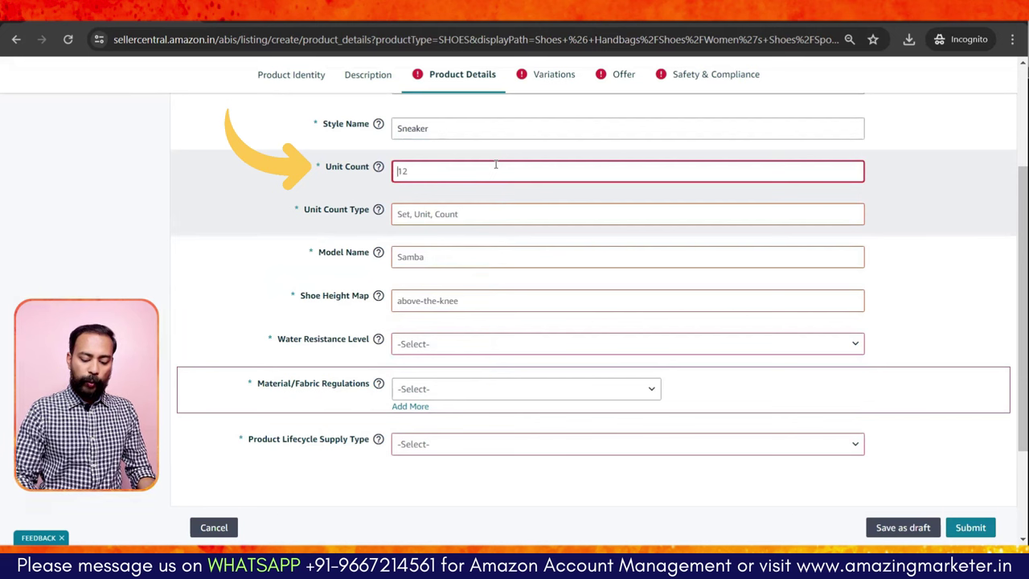
key(ctrl+a)
text(20)
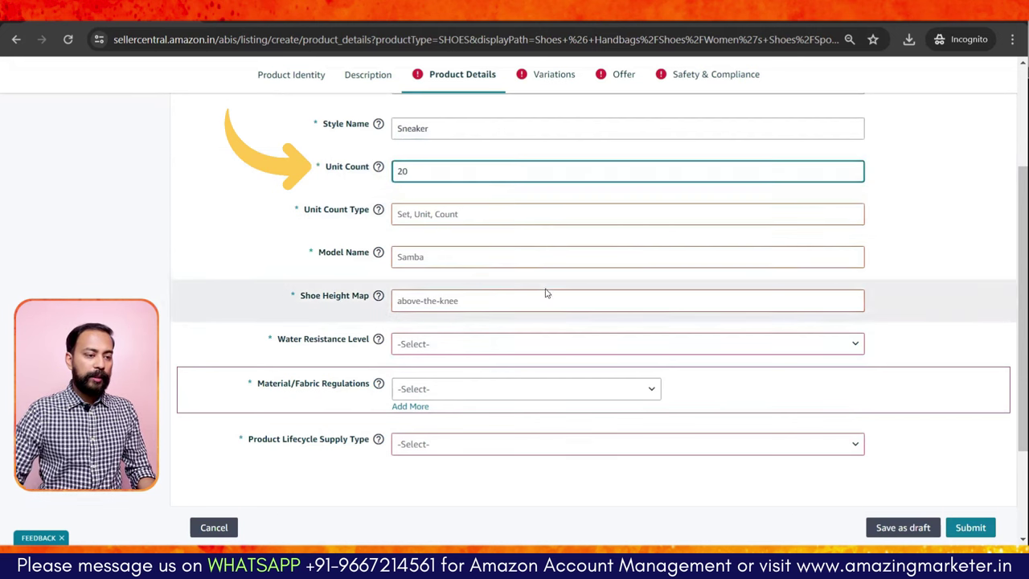
key(Tab)
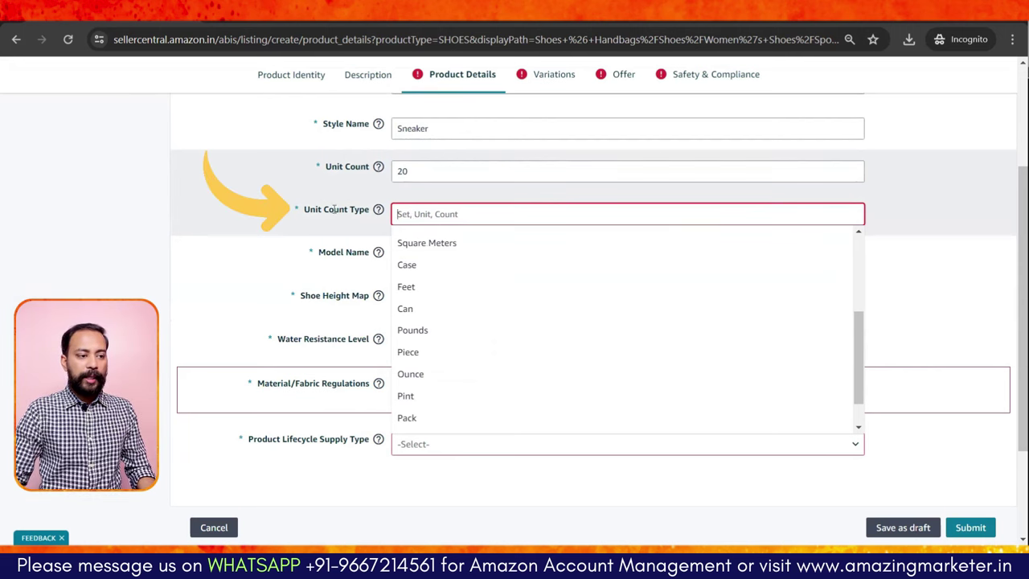
- Report Unit Count Type as an irrelevant attribute and set the Model Name to Amazing
mouse_move(380, 210)
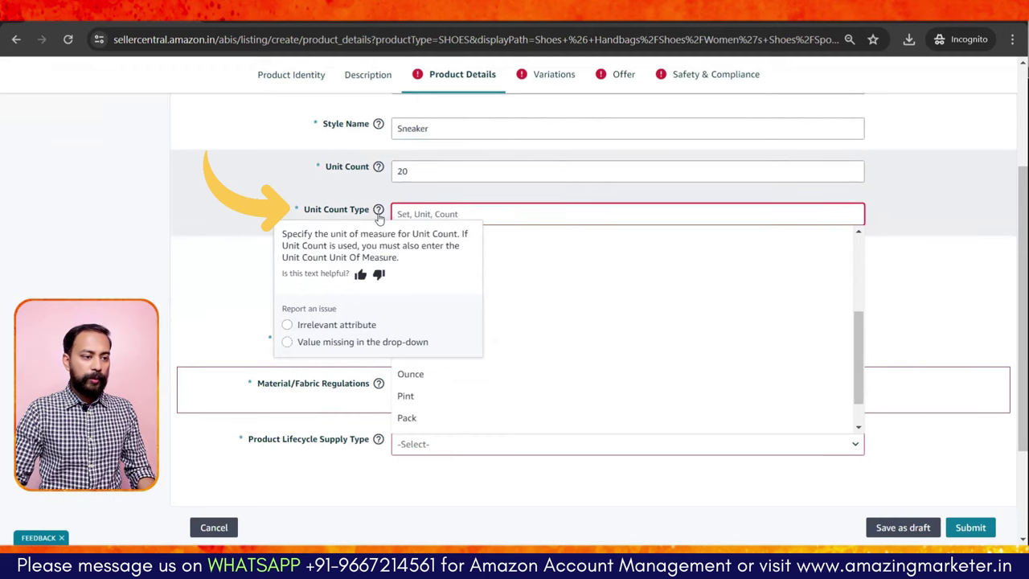
click(288, 324)
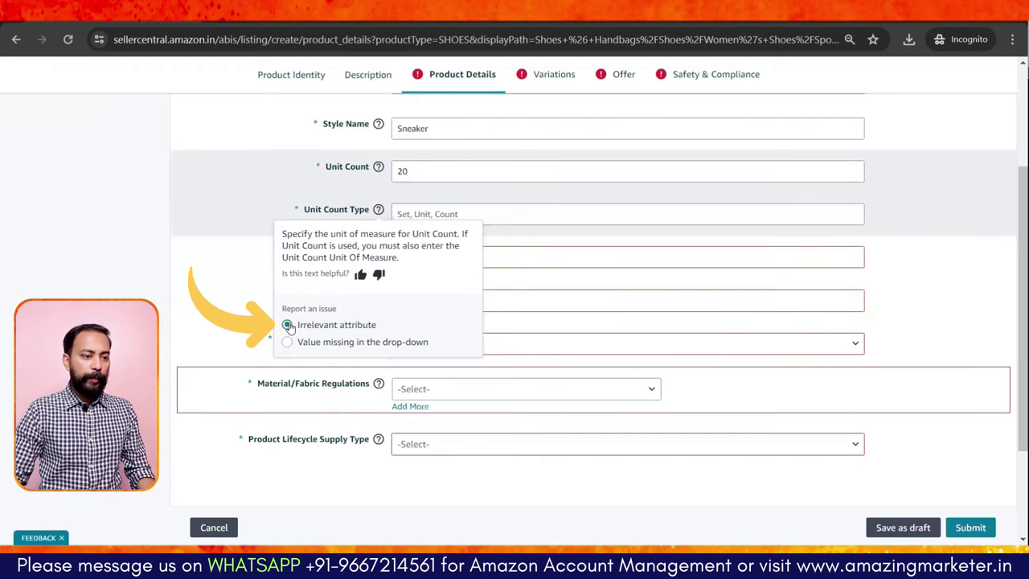
click(419, 256)
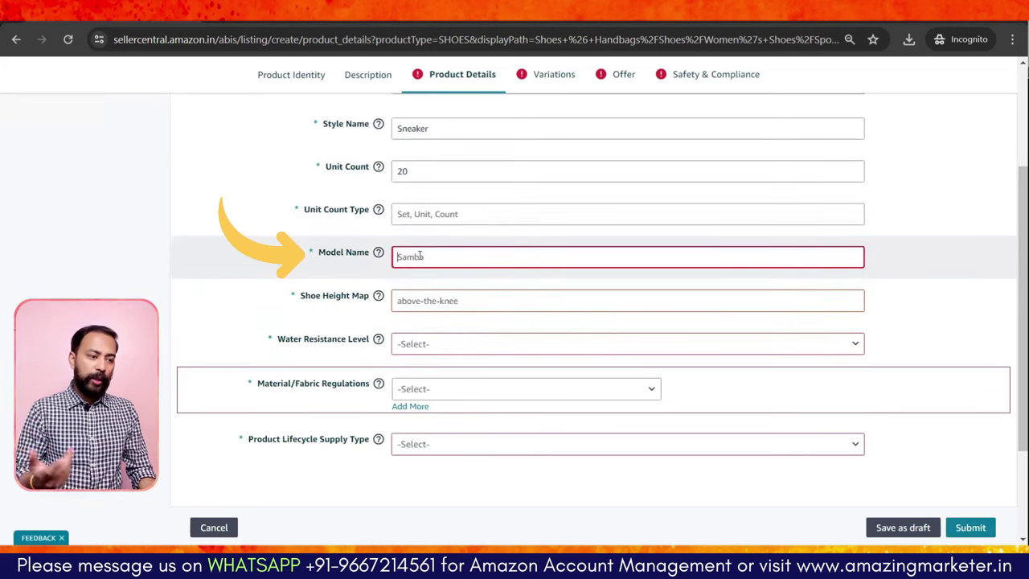
text(Amazin)
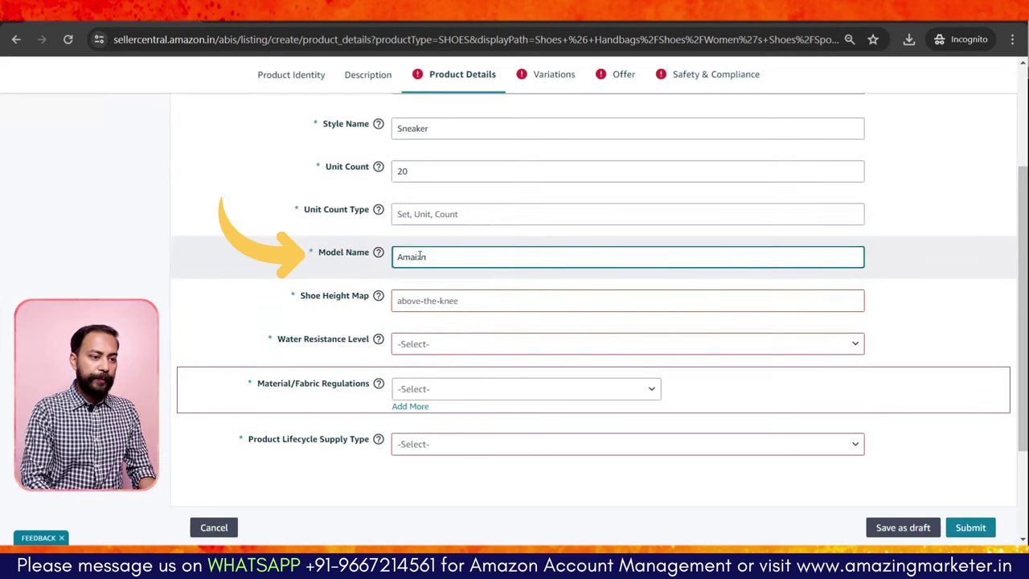
text(g)
- Set the Shoe Height Map to Low Top and the Water Resistance Level to Not Water Resistant
click(433, 302)
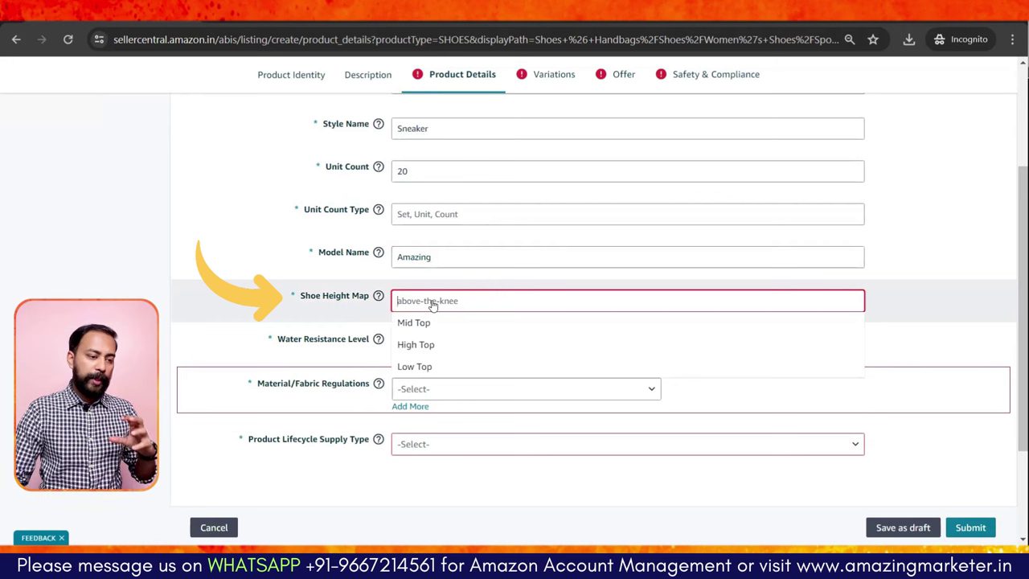
click(448, 366)
scroll(482, 334, down, 3)
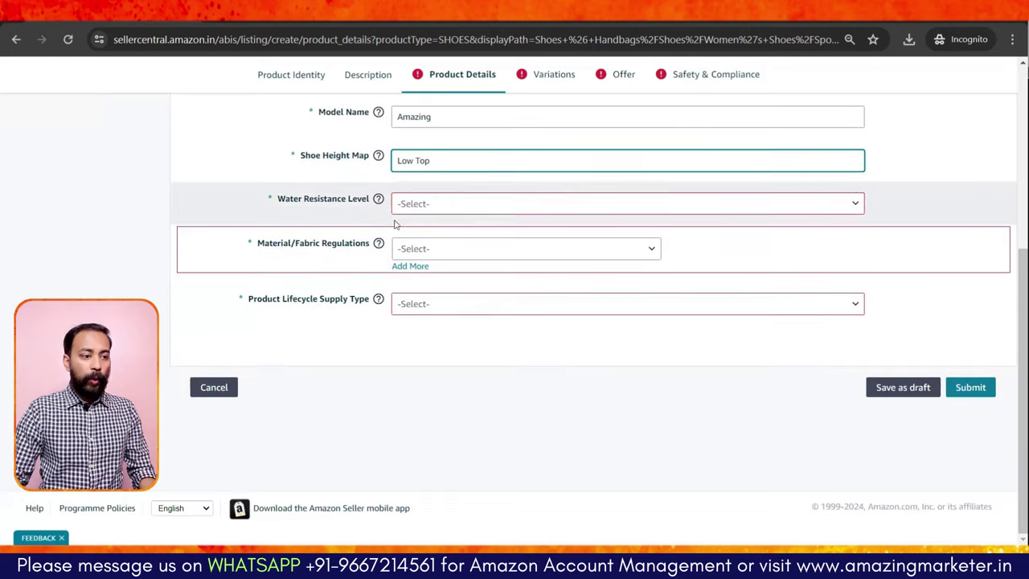
click(418, 206)
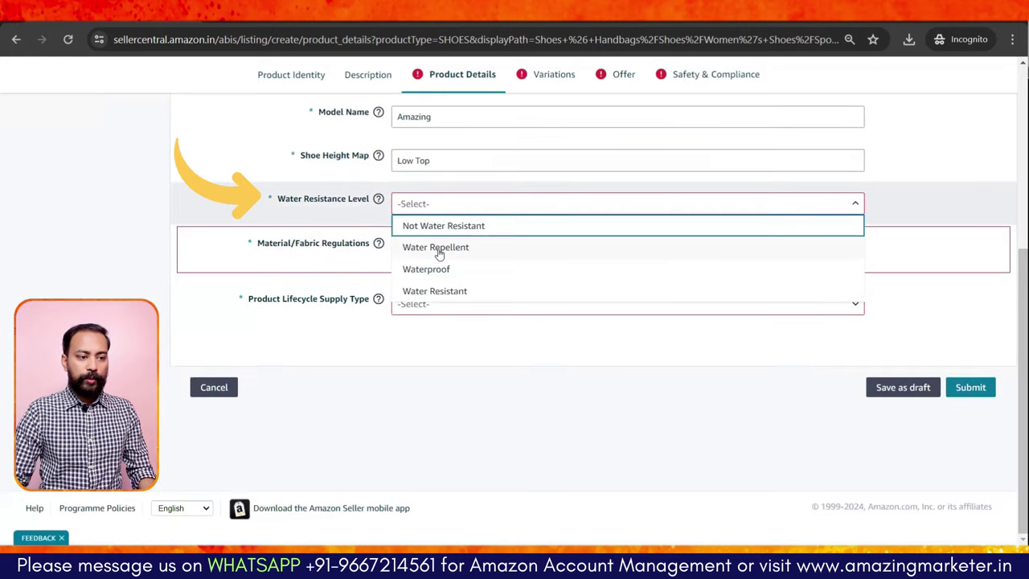
click(443, 227)
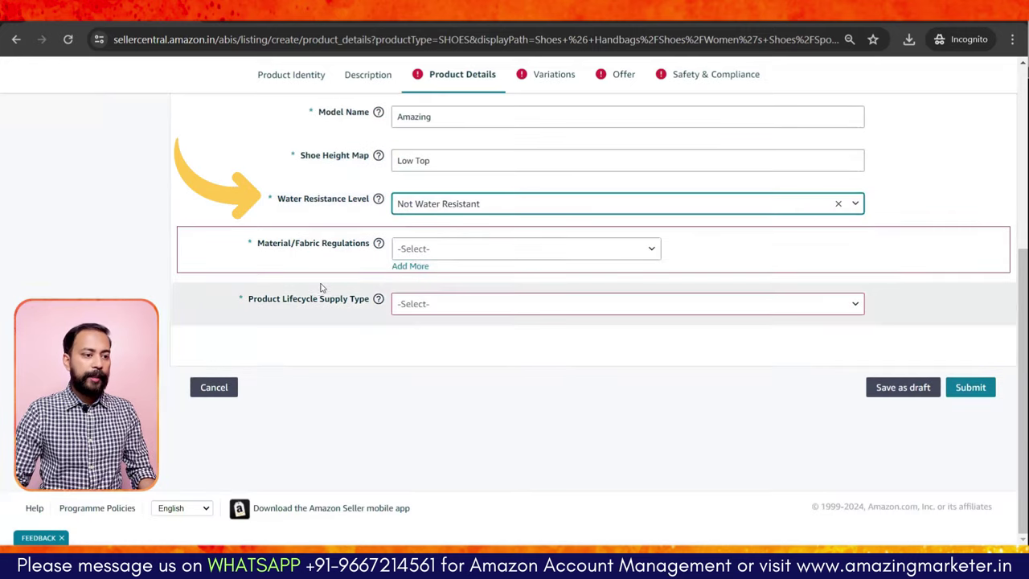
- Set Material/Fabric Regulations to Not Applicable and the Product Lifecycle Supply Type to Fashion
click(443, 250)
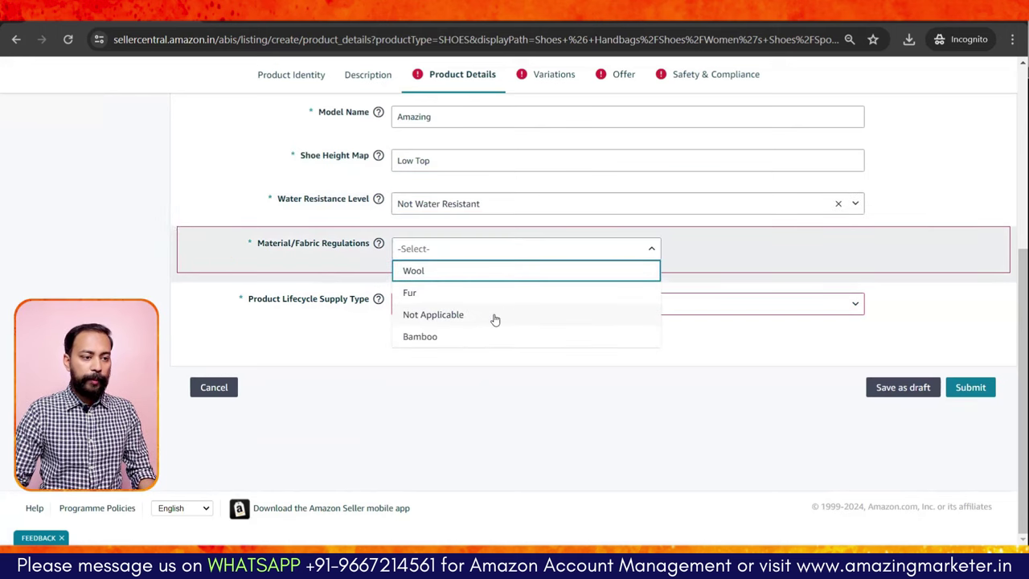
click(429, 314)
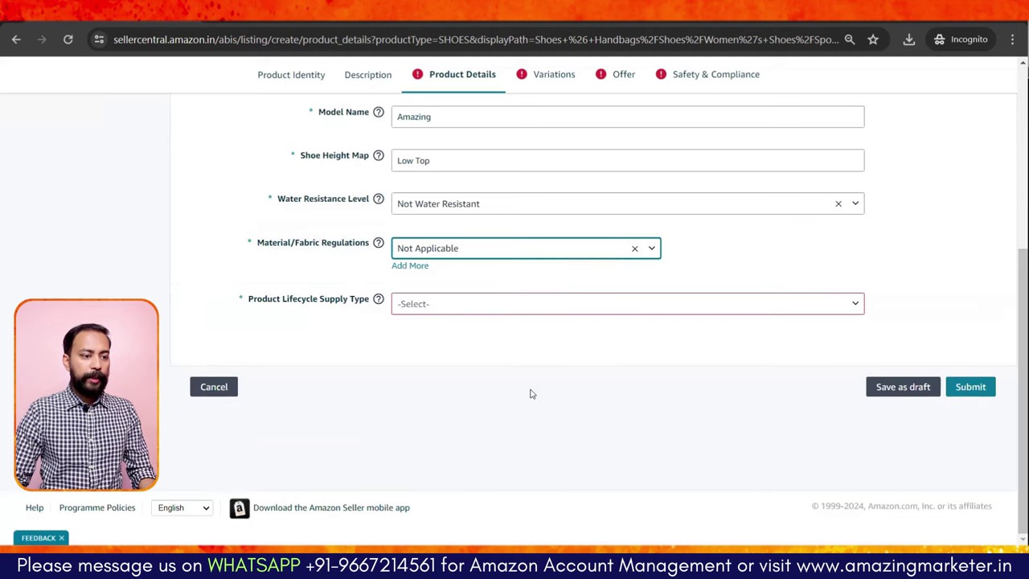
click(465, 305)
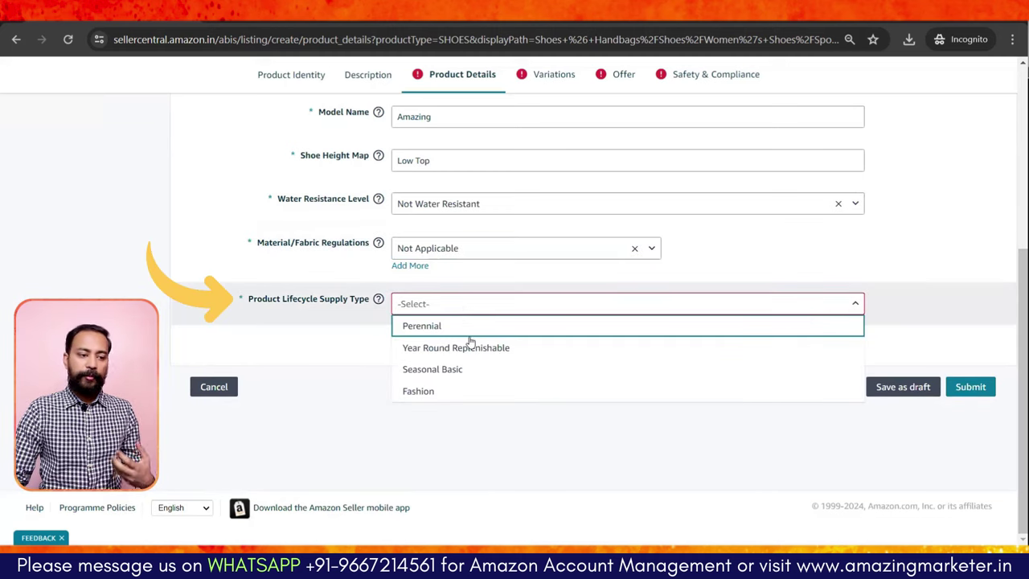
click(462, 402)
click(466, 304)
click(426, 391)
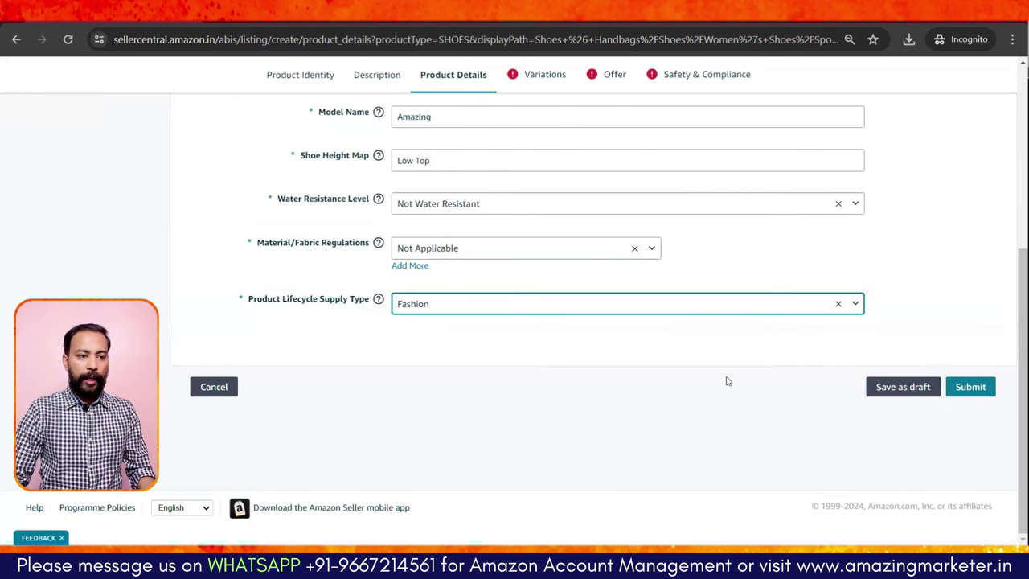
- Go to the Variations section and add Pink as a color variant
click(537, 98)
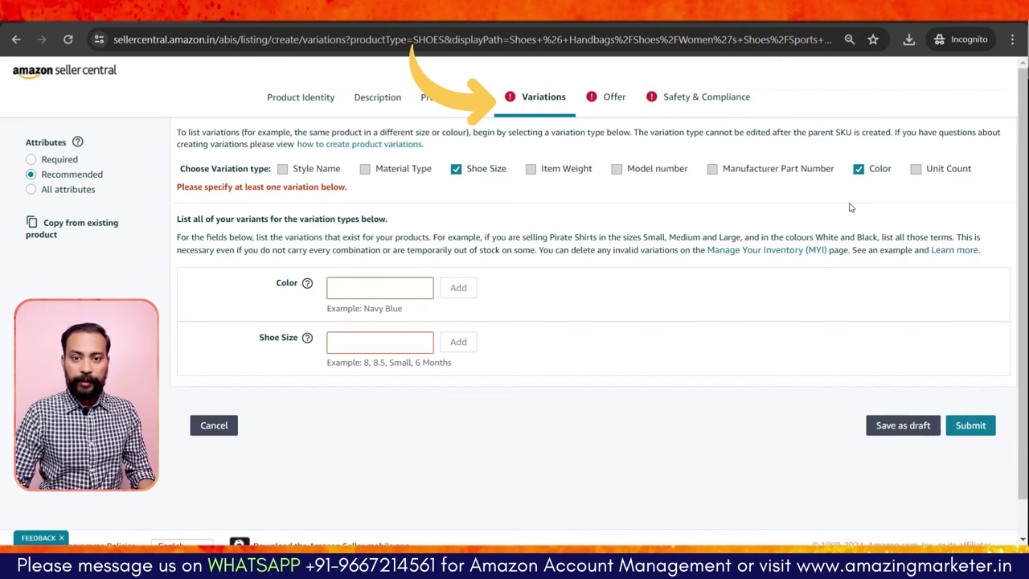
click(422, 297)
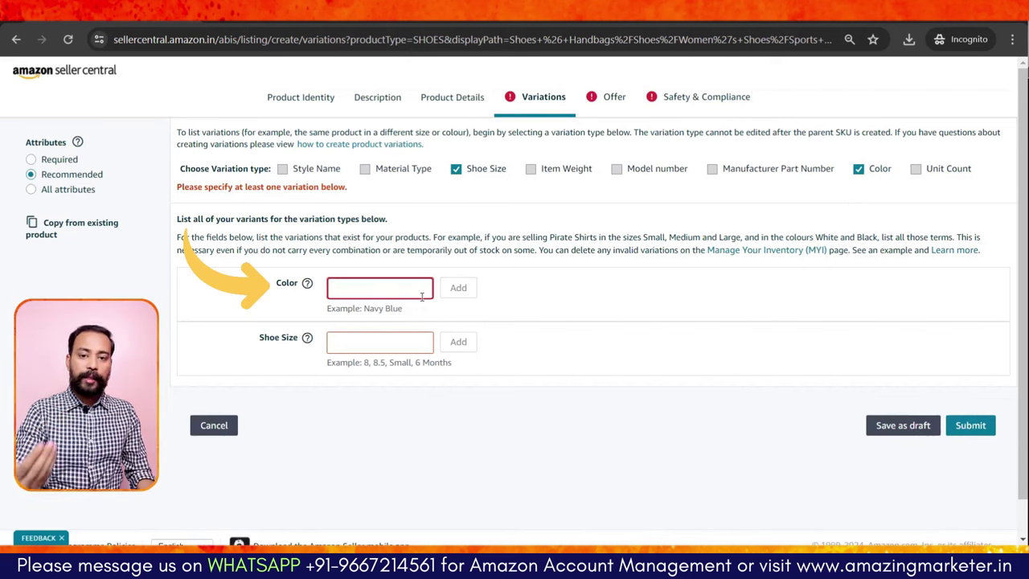
text(P)
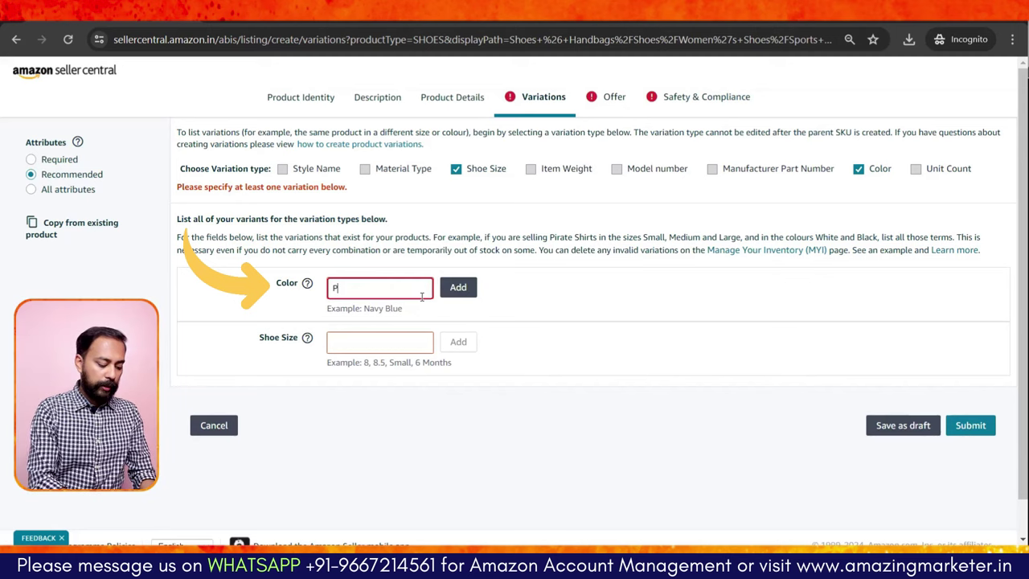
text(ink)
click(458, 288)
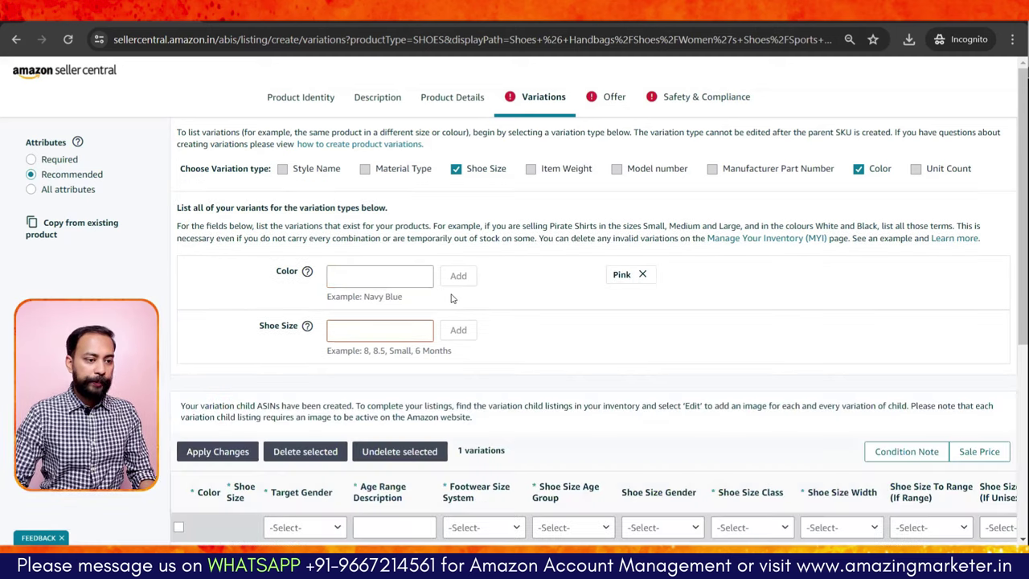
- Check the Pink variation row for missing values and add 6 as a shoe size variant
scroll(222, 391, down, 3)
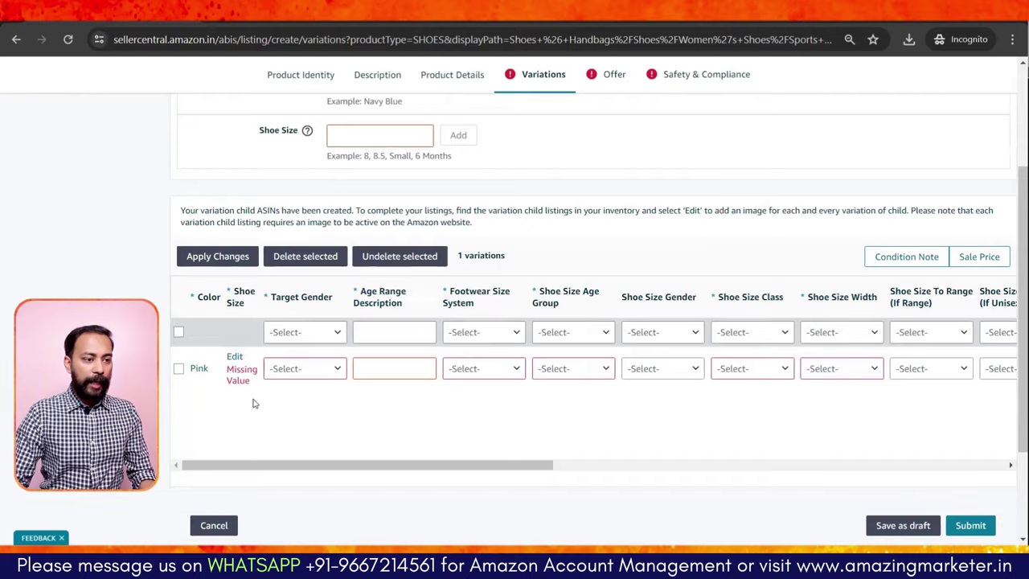
scroll(254, 403, up, 3)
scroll(232, 451, down, 3)
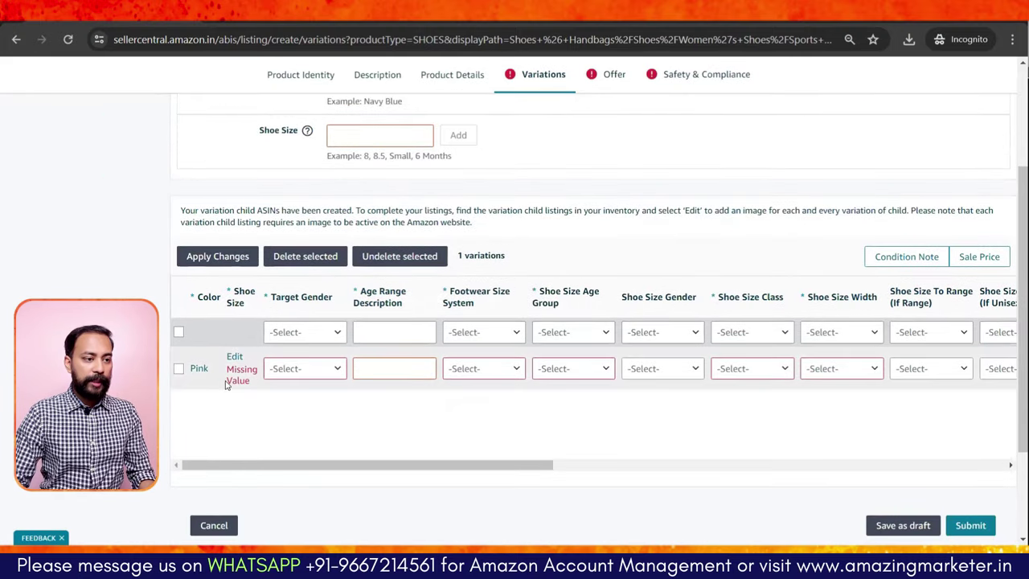
scroll(226, 385, up, 3)
click(385, 332)
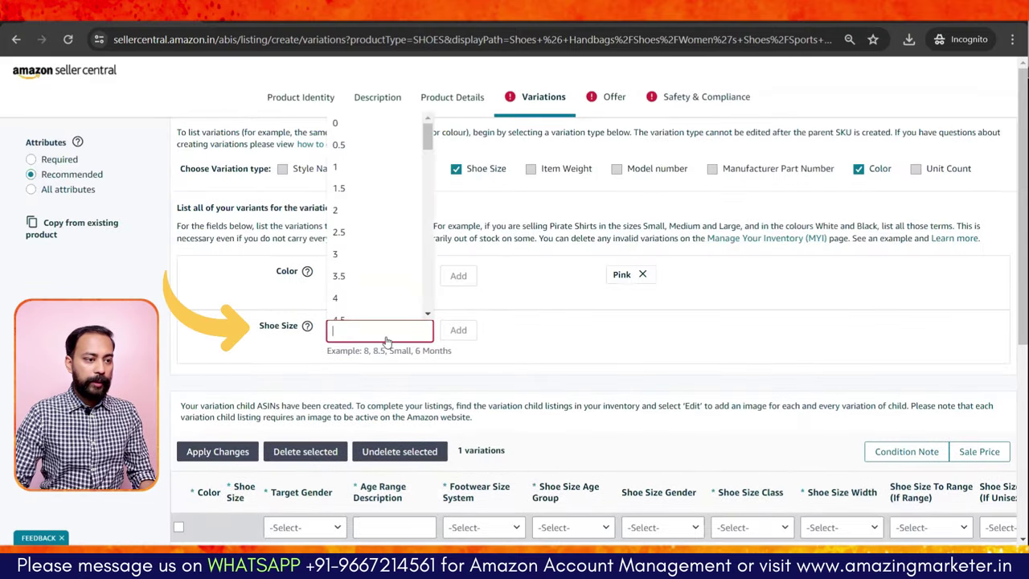
text(6)
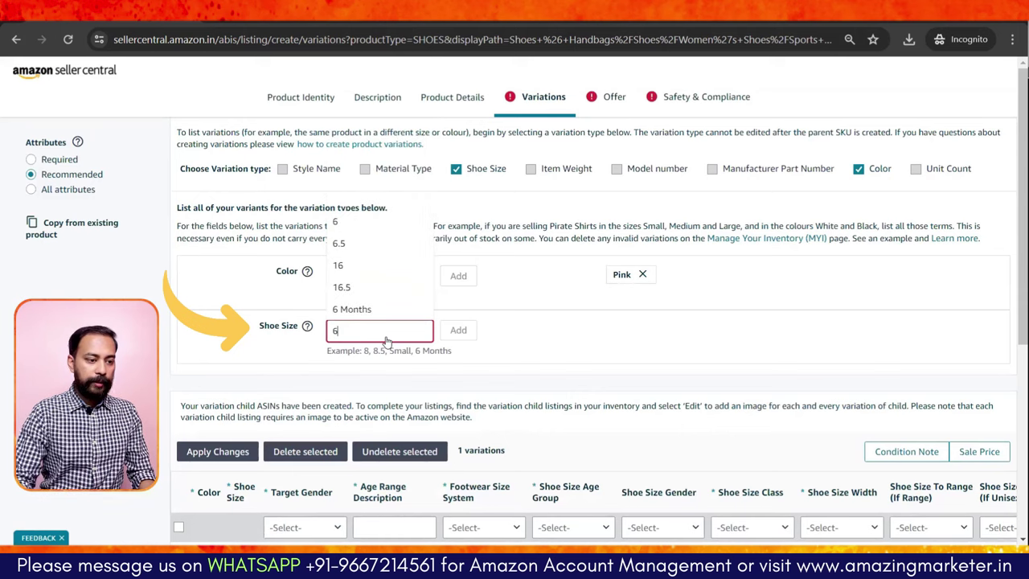
click(457, 330)
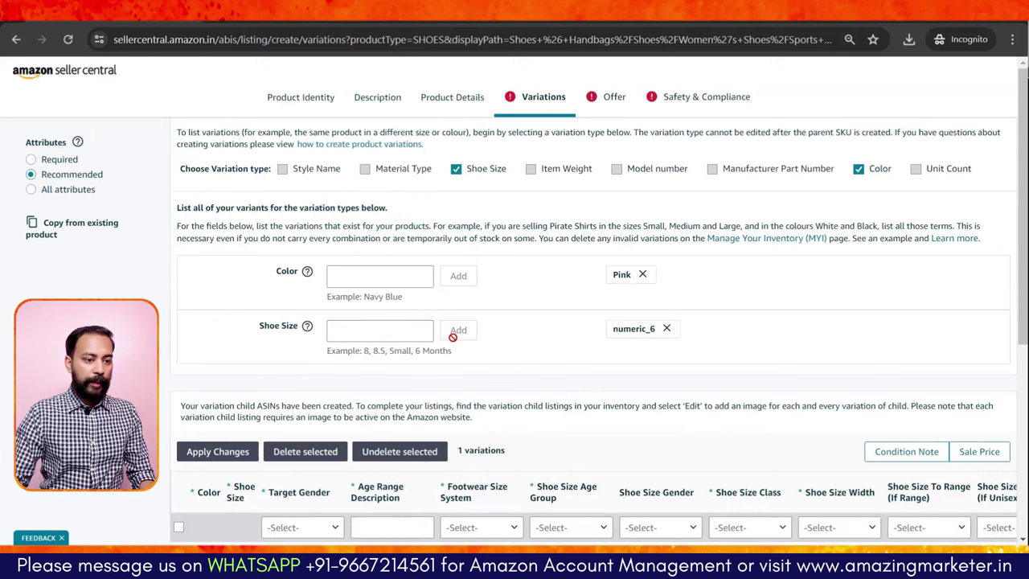
- Add black as another color variant of the shoes
scroll(454, 343, down, 3)
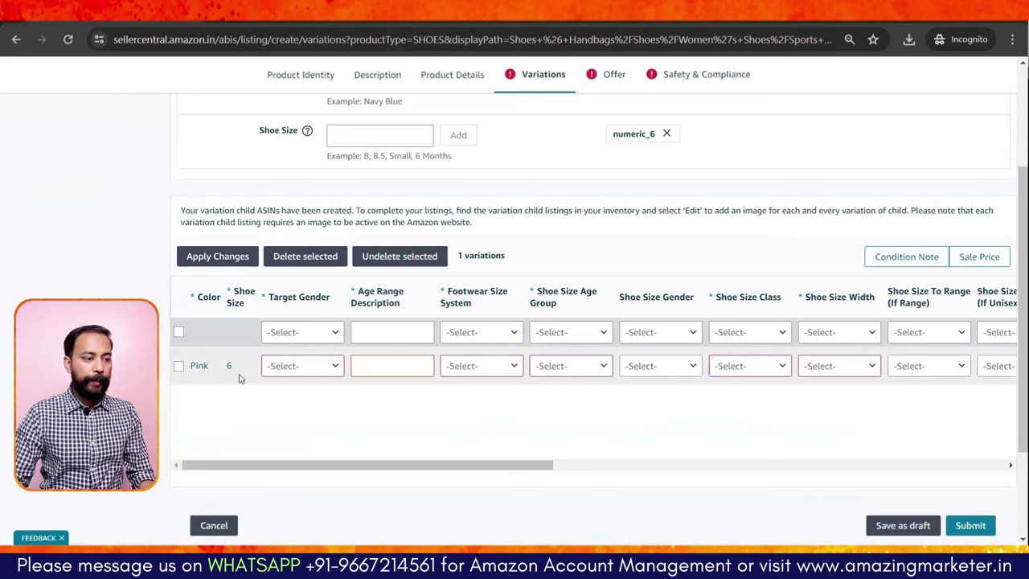
scroll(296, 427, up, 3)
click(406, 276)
text(black)
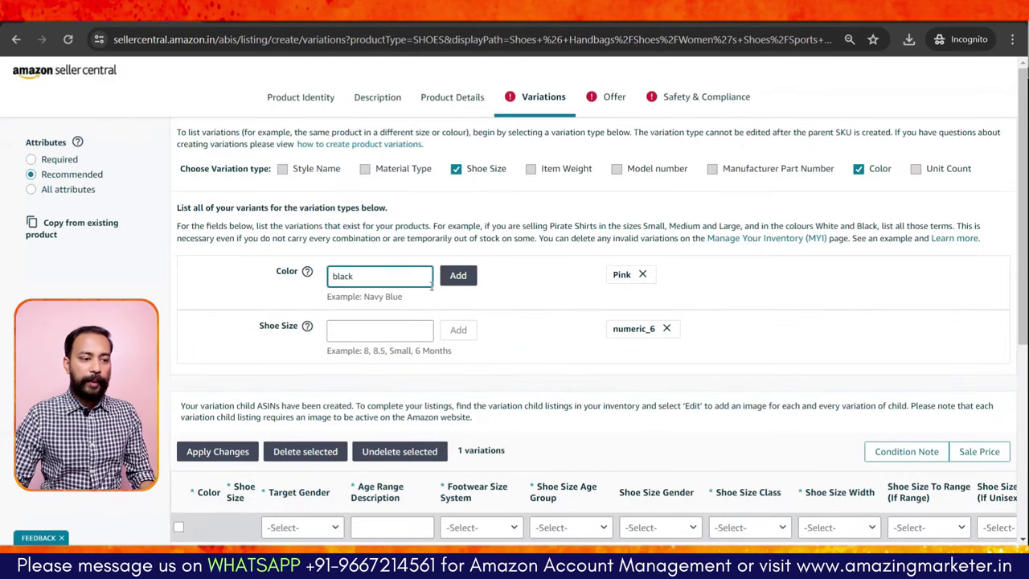
click(456, 278)
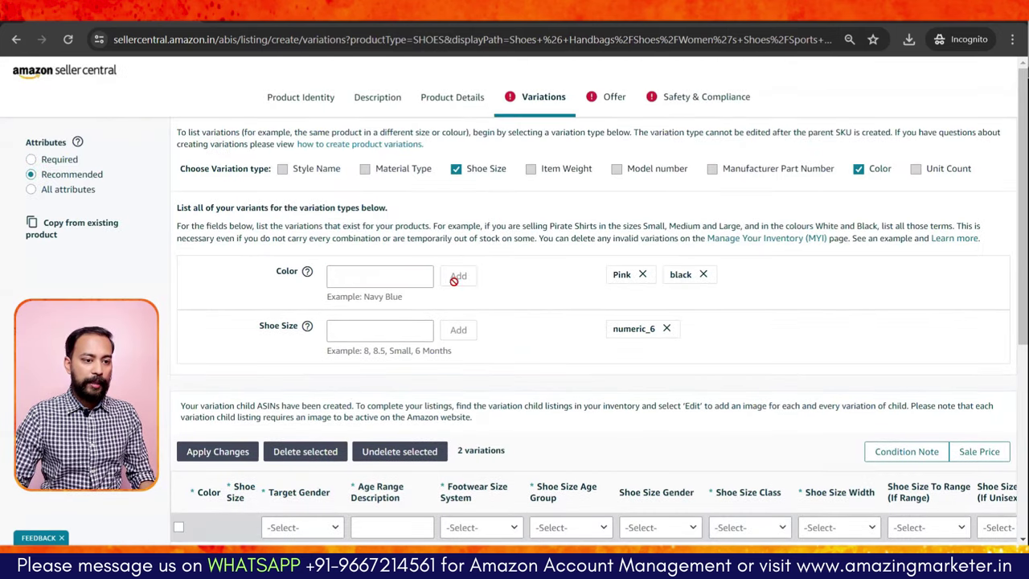
- Add 7 as another shoe size variant and review the generated color and size combinations
click(404, 339)
text(7)
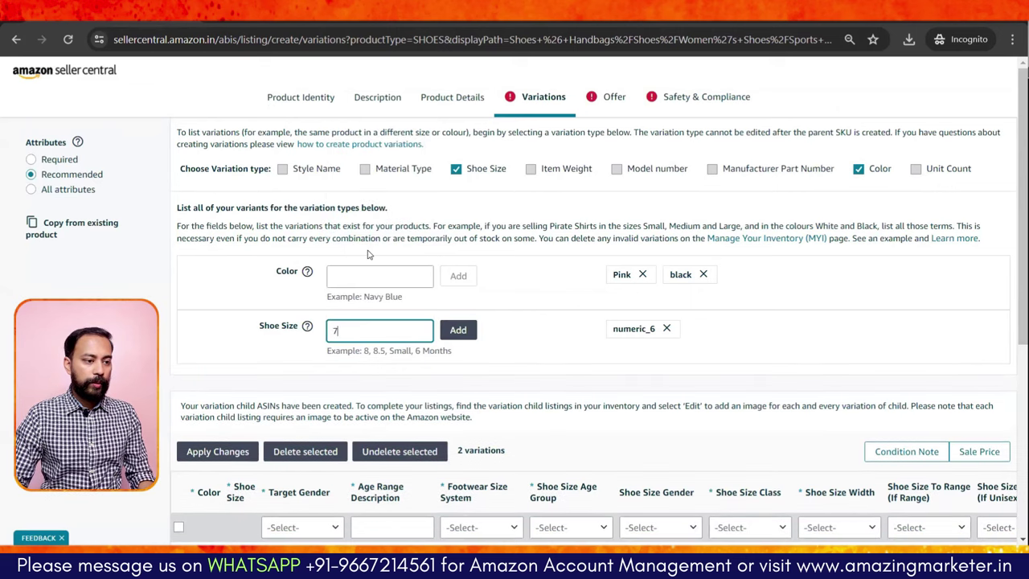
click(455, 331)
scroll(455, 335, down, 3)
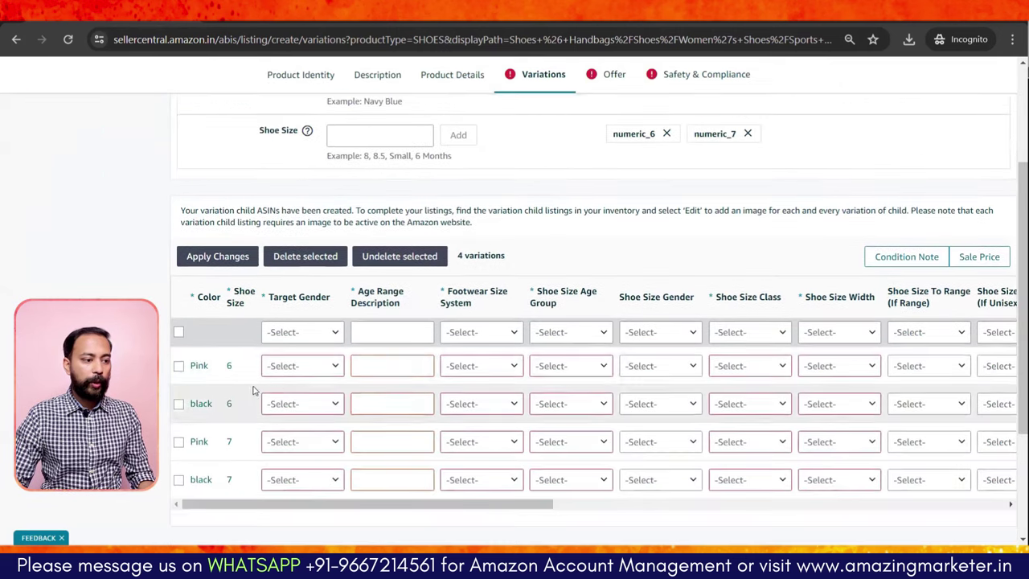
scroll(599, 298, up, 3)
scroll(611, 338, down, 3)
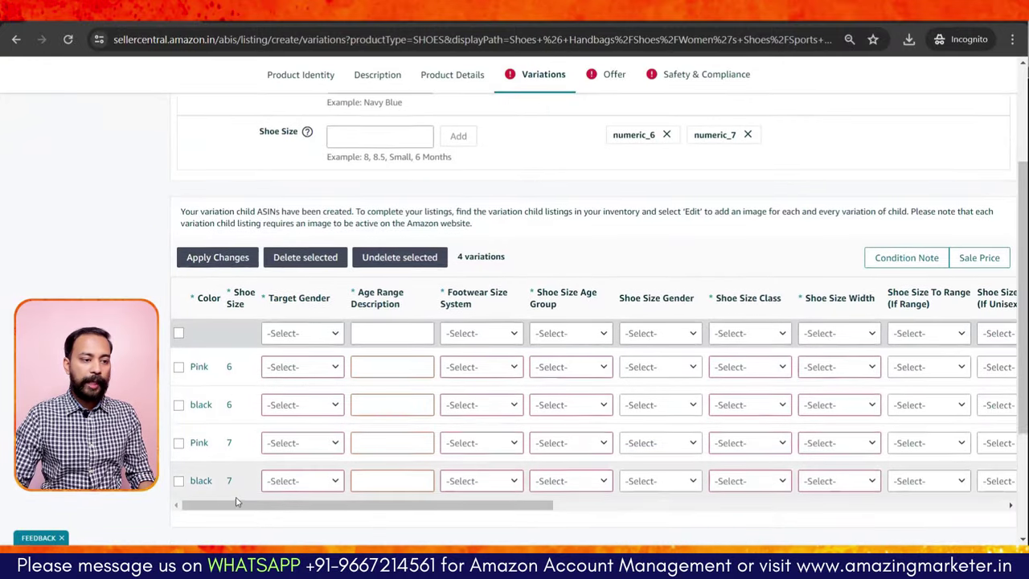
- Add green as a color variant and review the added rows in the variations table
scroll(230, 481, up, 3)
click(373, 276)
text(green)
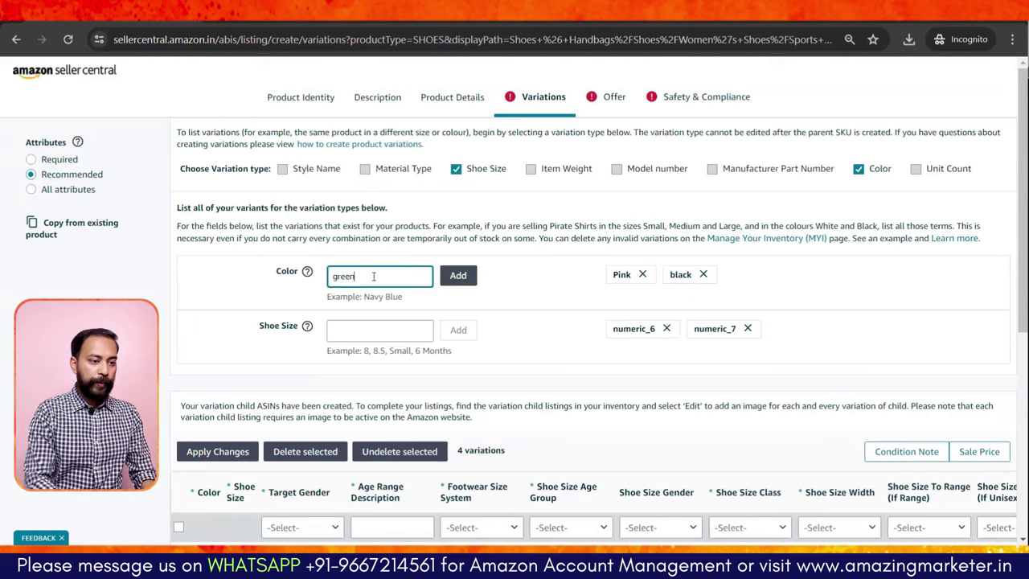
click(457, 276)
scroll(464, 366, down, 5)
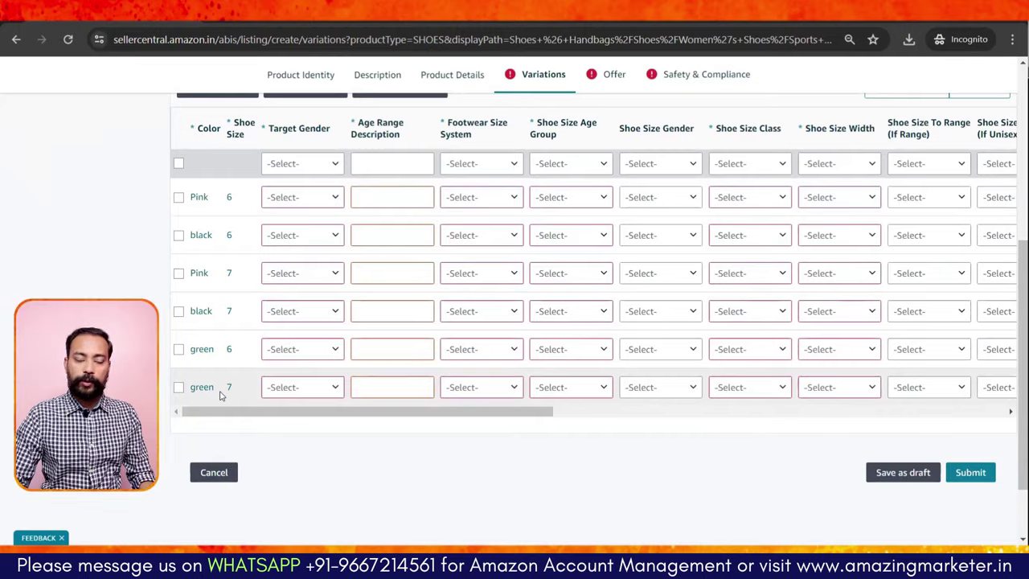
- Add 8 as a further shoe size variant
scroll(222, 394, up, 5)
click(372, 331)
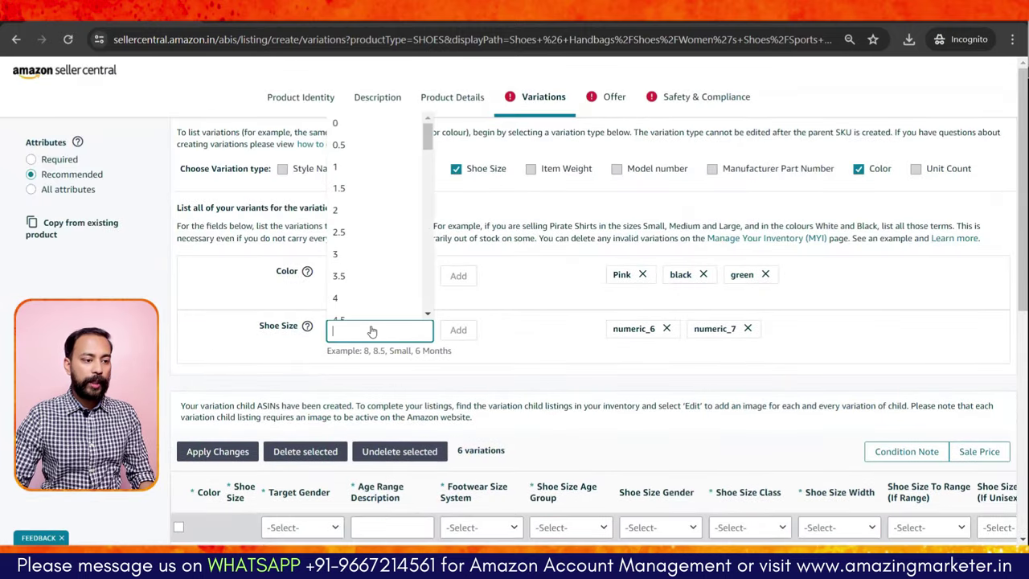
text(8)
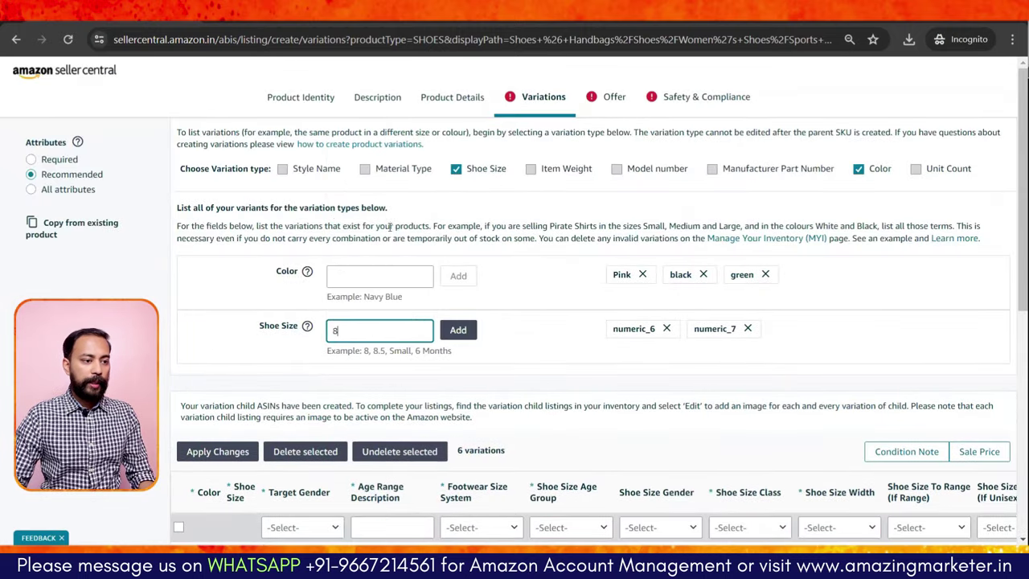
click(458, 330)
- Review all color and size combinations and set the Target Gender to Female in the blank row above the individual variations
scroll(367, 349, down, 3)
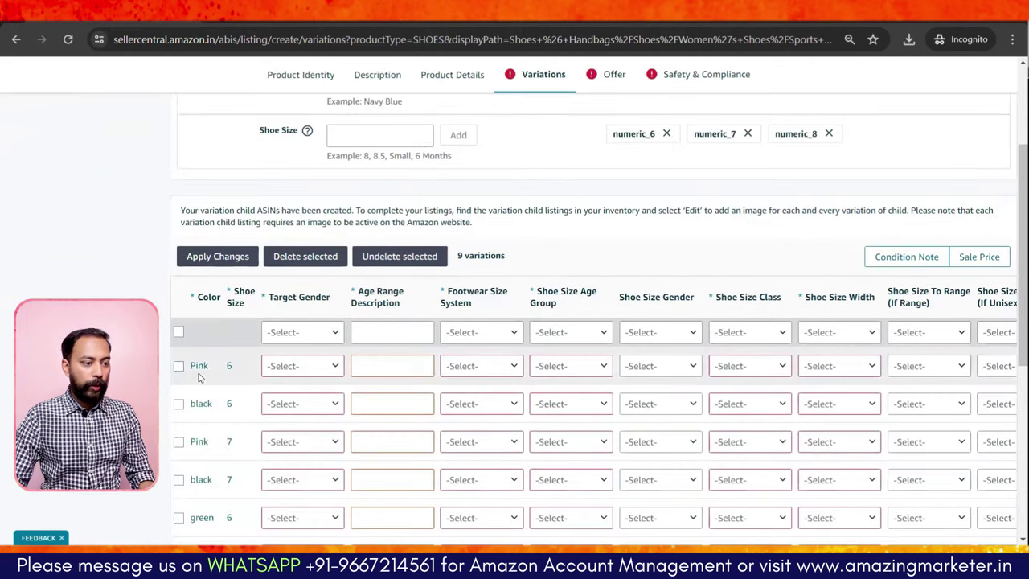
scroll(193, 408, down, 2)
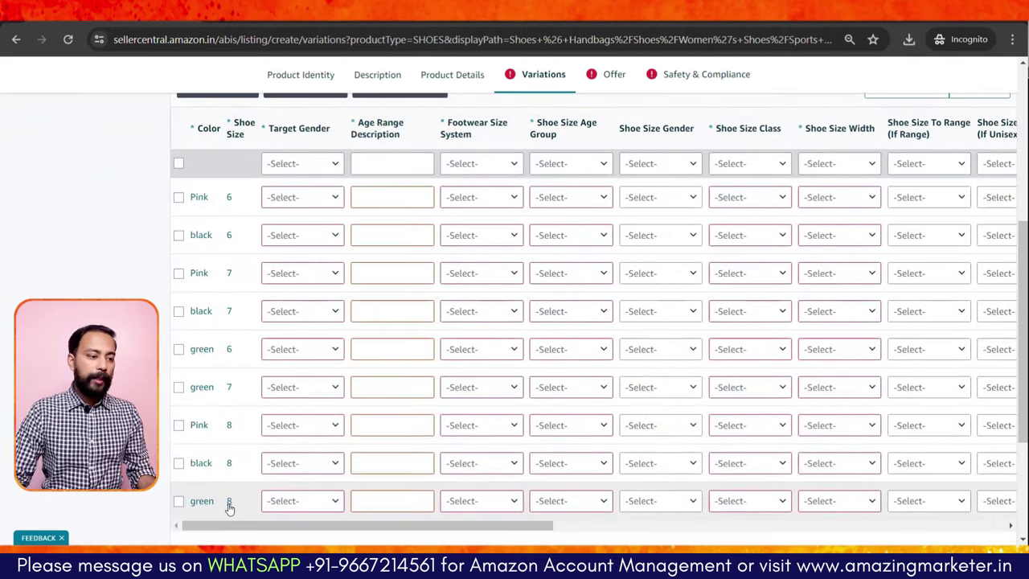
scroll(310, 437, up, 2)
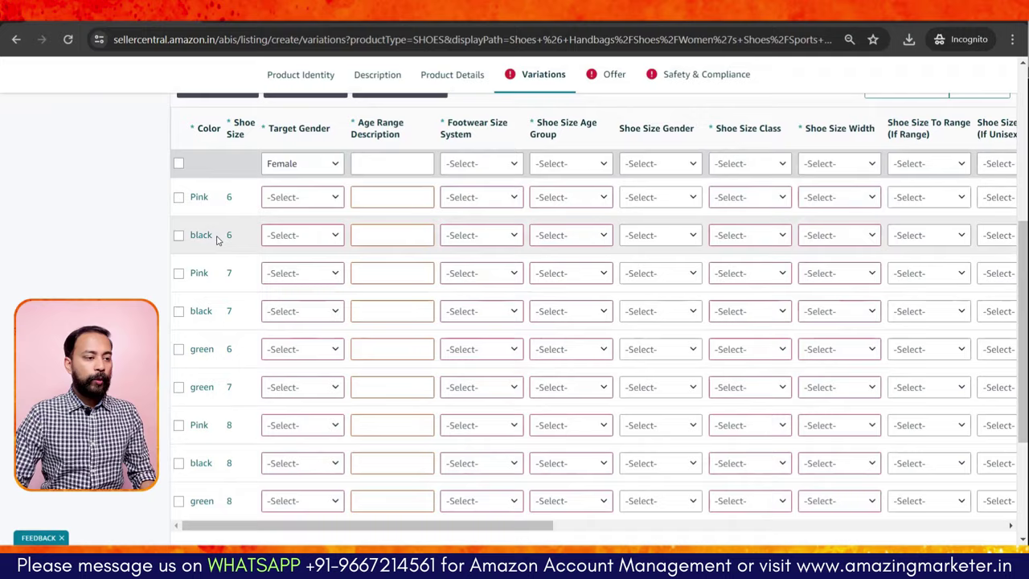
scroll(238, 242, down, 1)
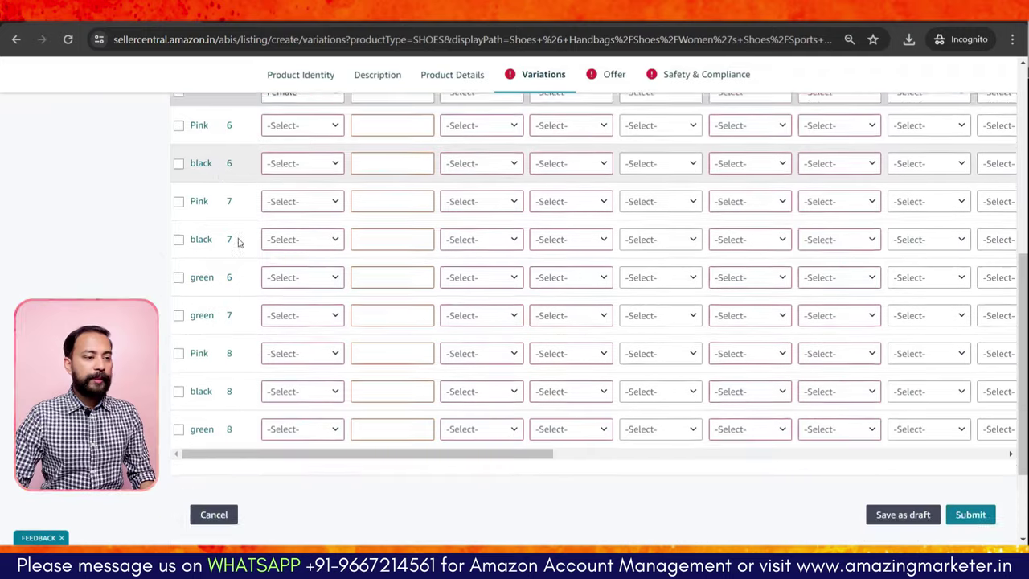
- Set the Target Gender to Female for each of the nine color and size variations
scroll(238, 243, down, 1)
scroll(294, 206, up, 2)
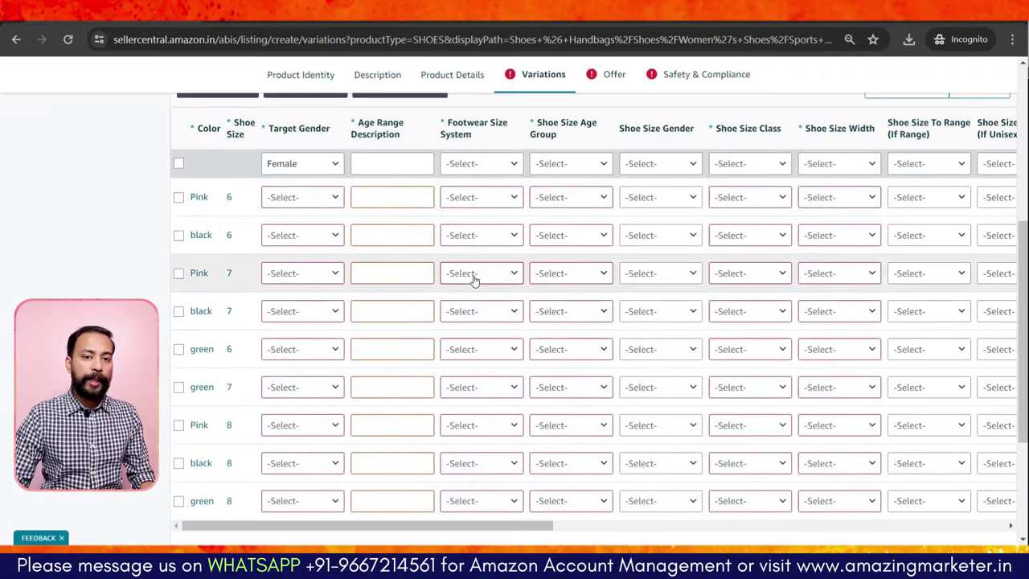
click(318, 203)
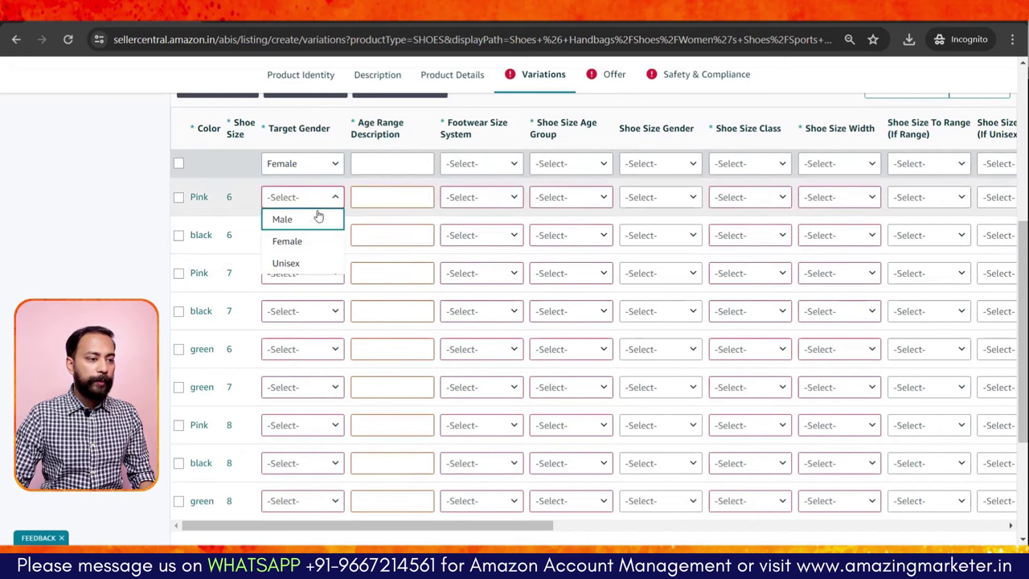
click(314, 240)
click(314, 237)
click(318, 279)
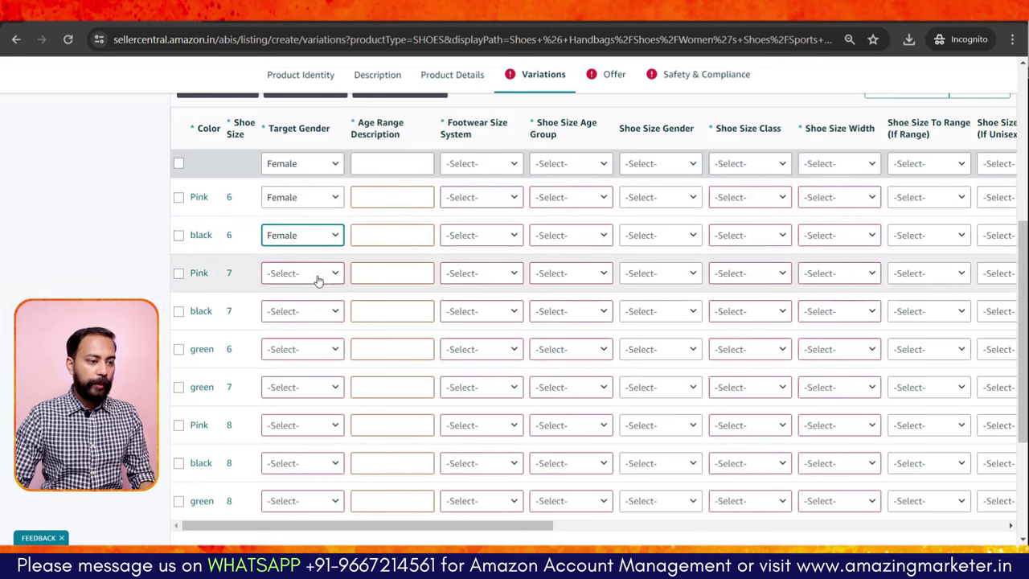
click(317, 273)
click(316, 317)
scroll(315, 319, down, 2)
click(313, 144)
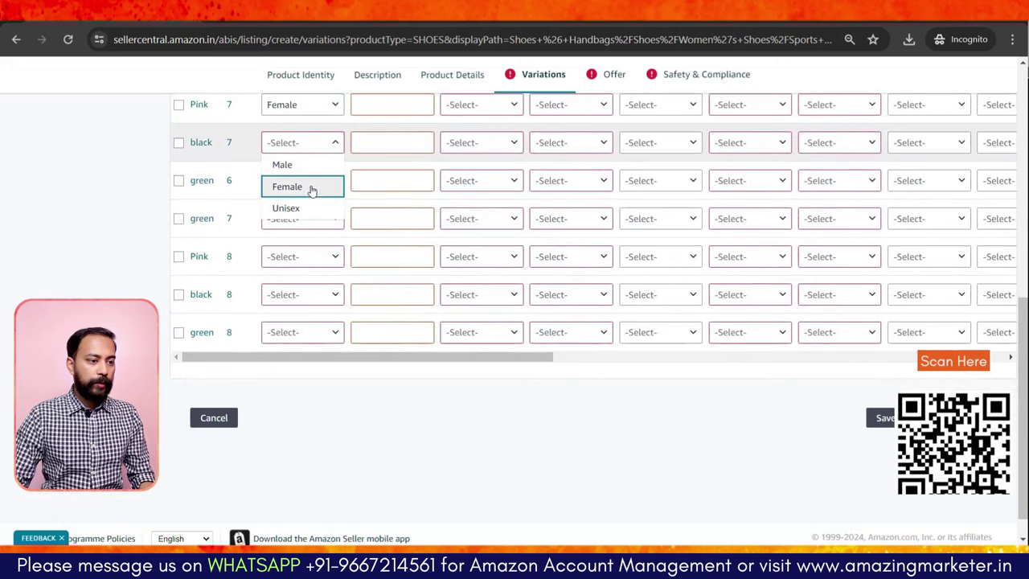
click(313, 186)
click(314, 221)
click(314, 263)
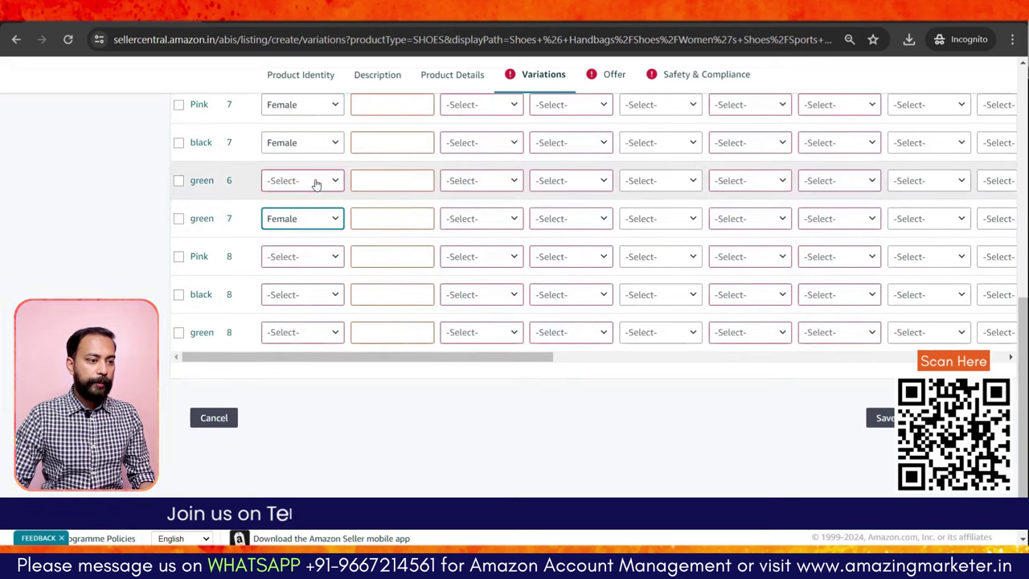
- Set the Age Range Description to Adult for all nine color and size variations
scroll(314, 184, up, 2)
click(409, 197)
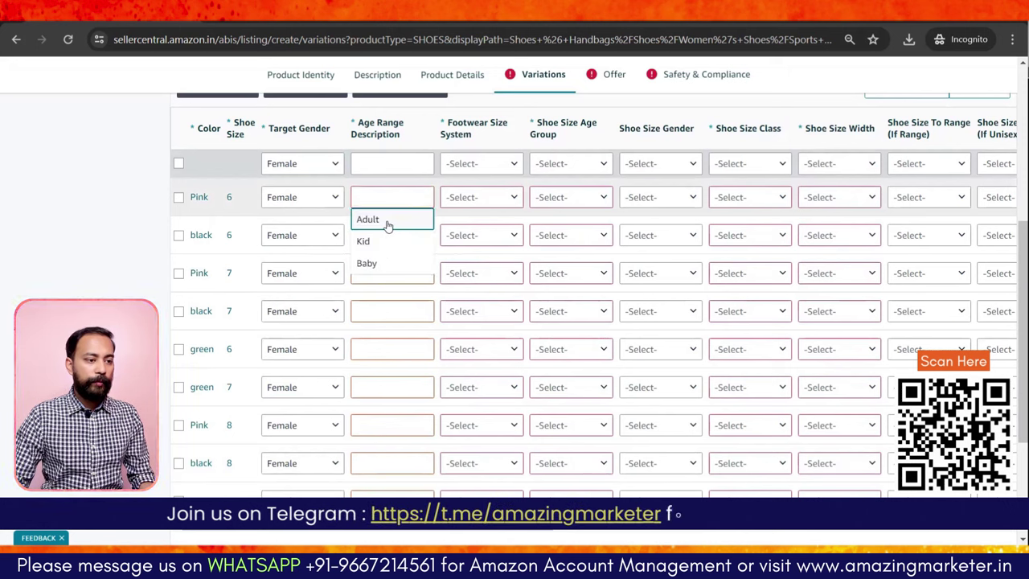
click(389, 222)
click(389, 238)
click(388, 259)
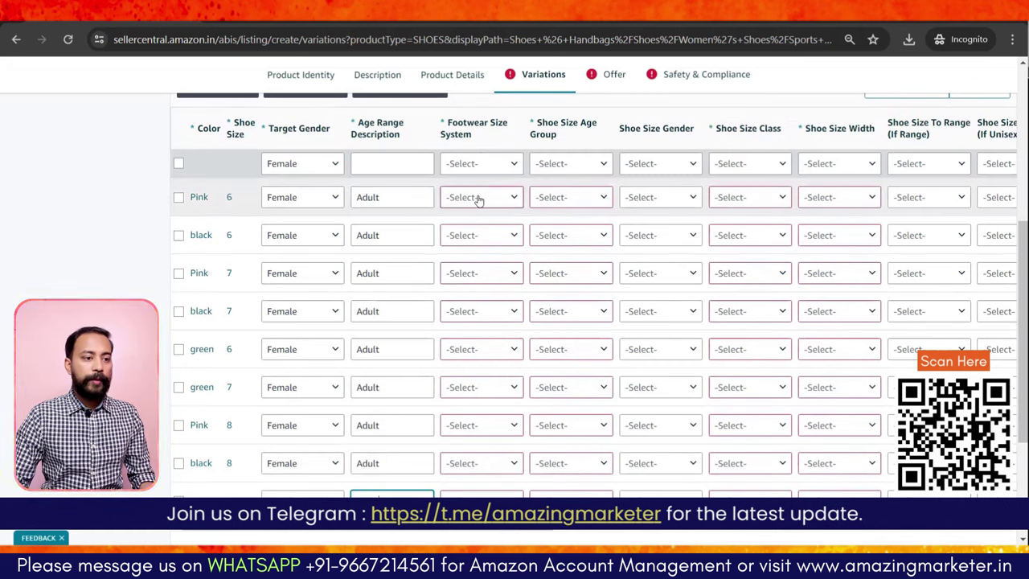
- Set the Footwear Size System to UK Footwear Size System for each of the nine variations, from Pink 6 through green 8
click(478, 201)
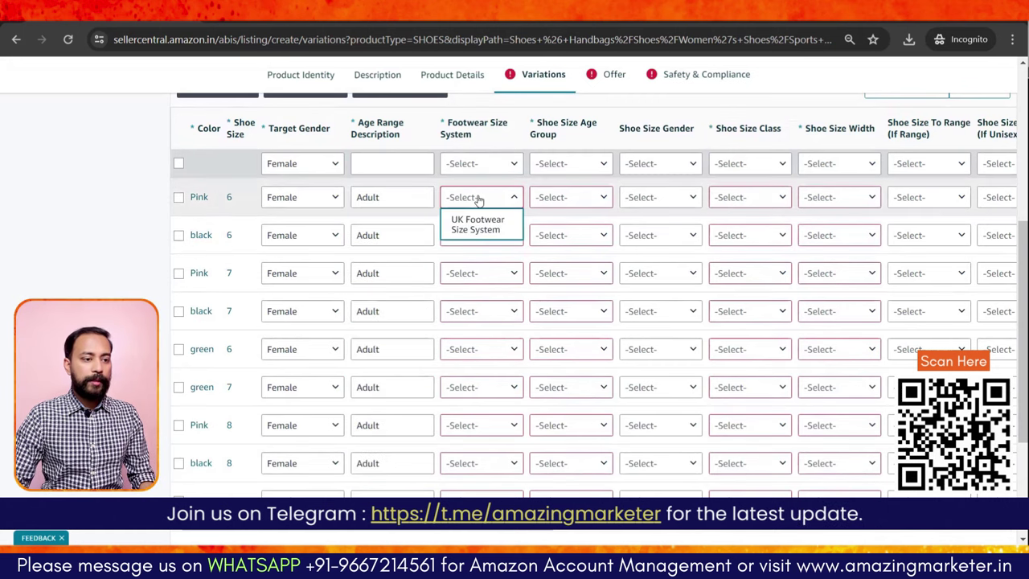
click(478, 229)
click(486, 235)
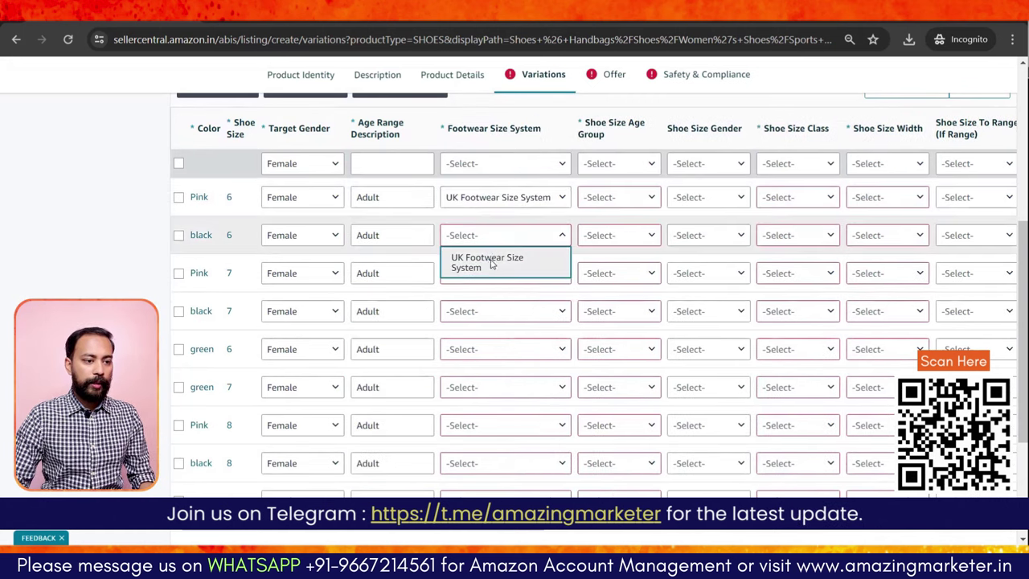
click(488, 262)
click(489, 273)
click(490, 299)
click(489, 318)
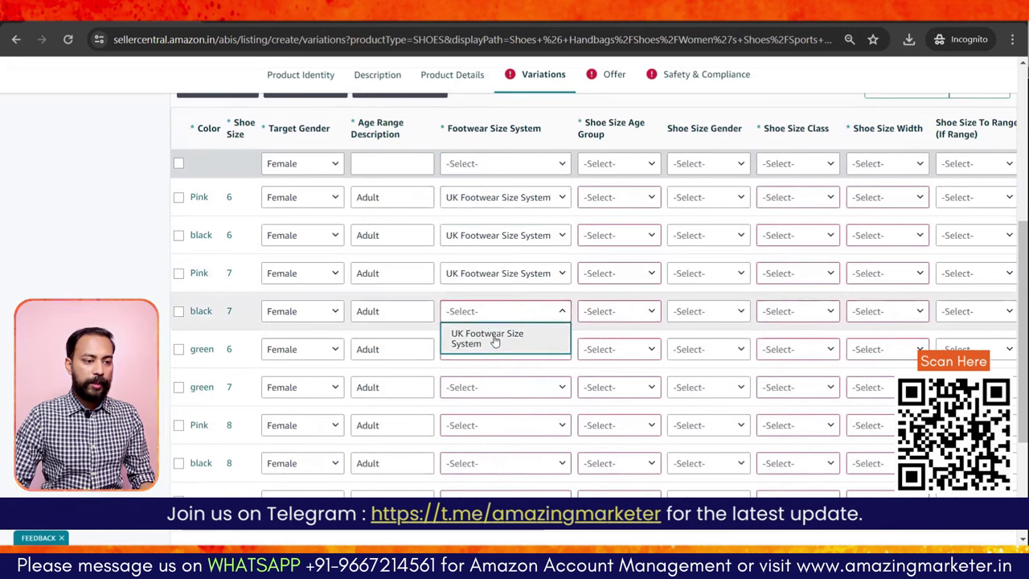
click(494, 338)
click(494, 358)
click(495, 374)
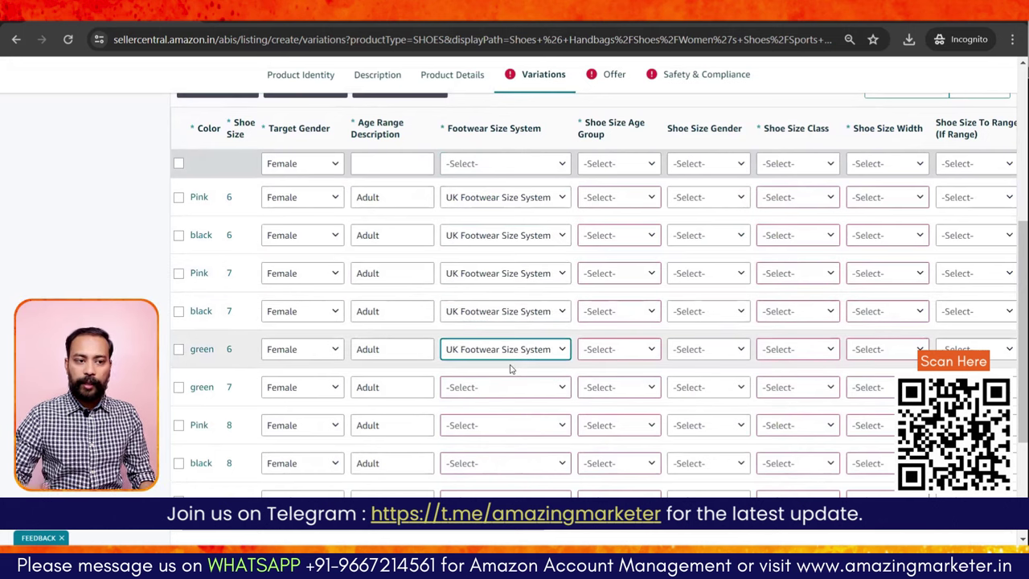
click(547, 387)
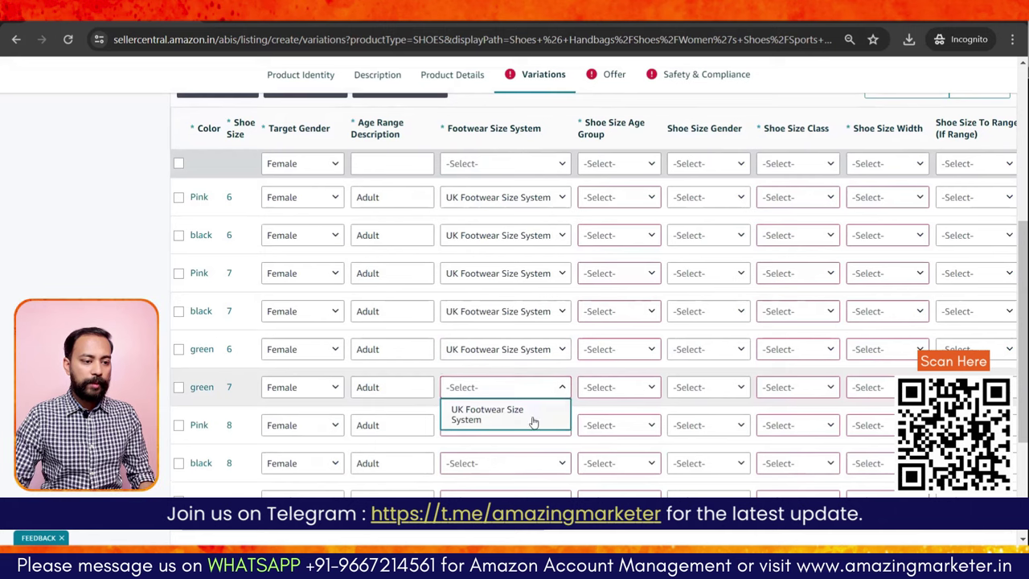
click(533, 421)
click(531, 433)
click(535, 453)
click(533, 464)
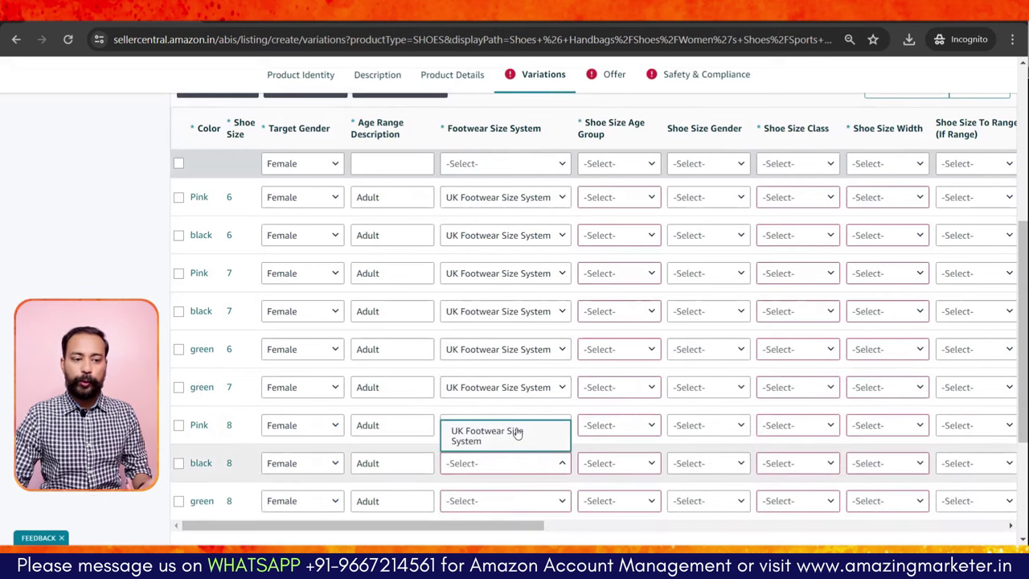
click(519, 435)
scroll(519, 439, down, 3)
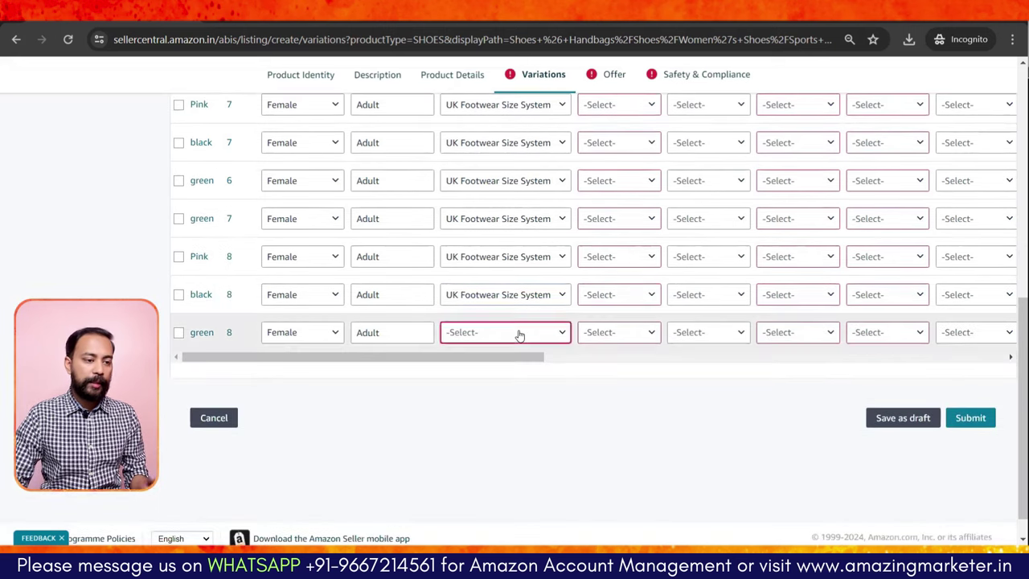
click(517, 333)
click(507, 302)
- Set the Shoe Size Age Group to Adult for every individual variation in the table
scroll(563, 281, up, 2)
click(648, 198)
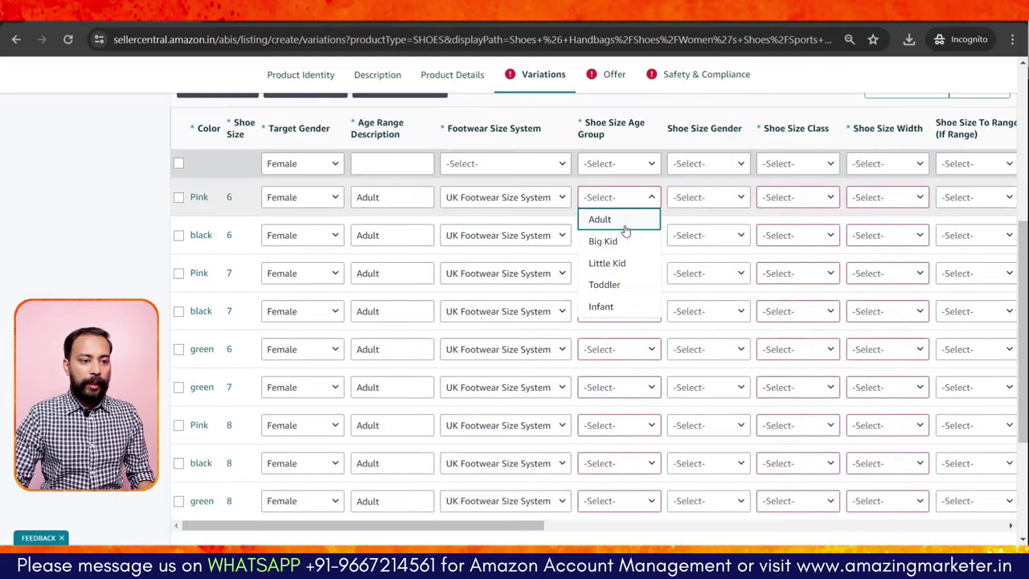
click(623, 223)
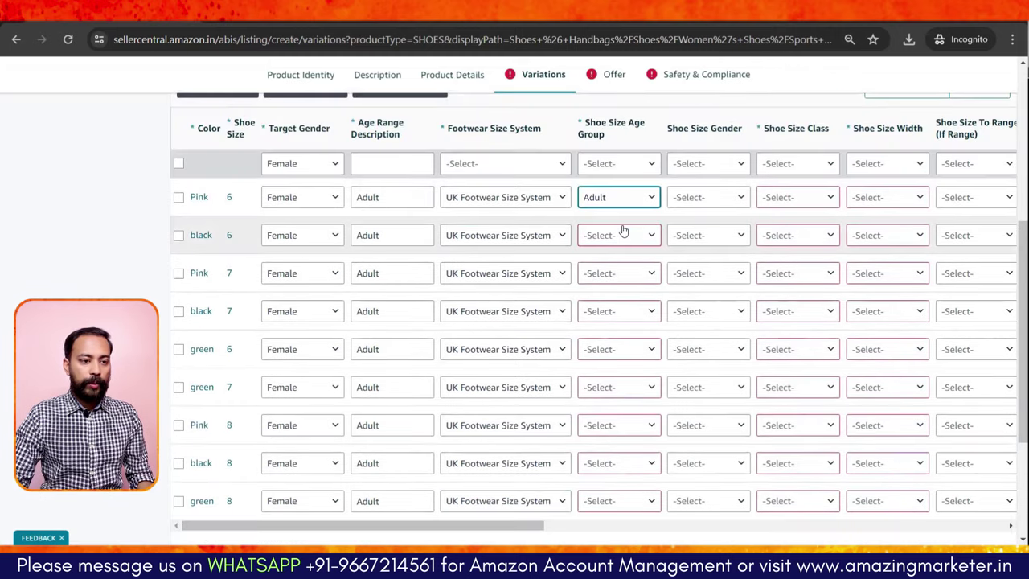
click(624, 235)
click(626, 258)
click(629, 274)
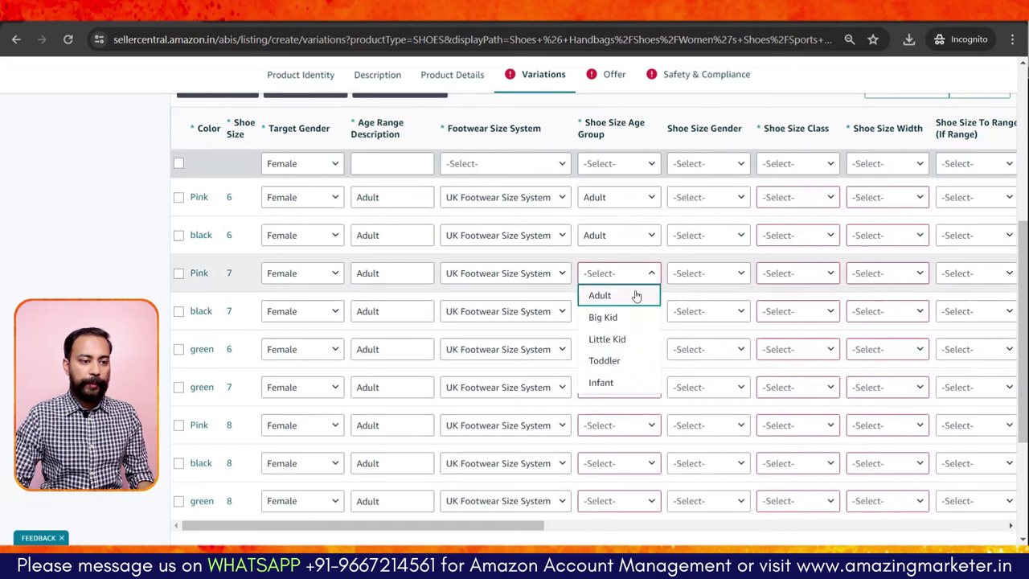
click(632, 296)
click(632, 313)
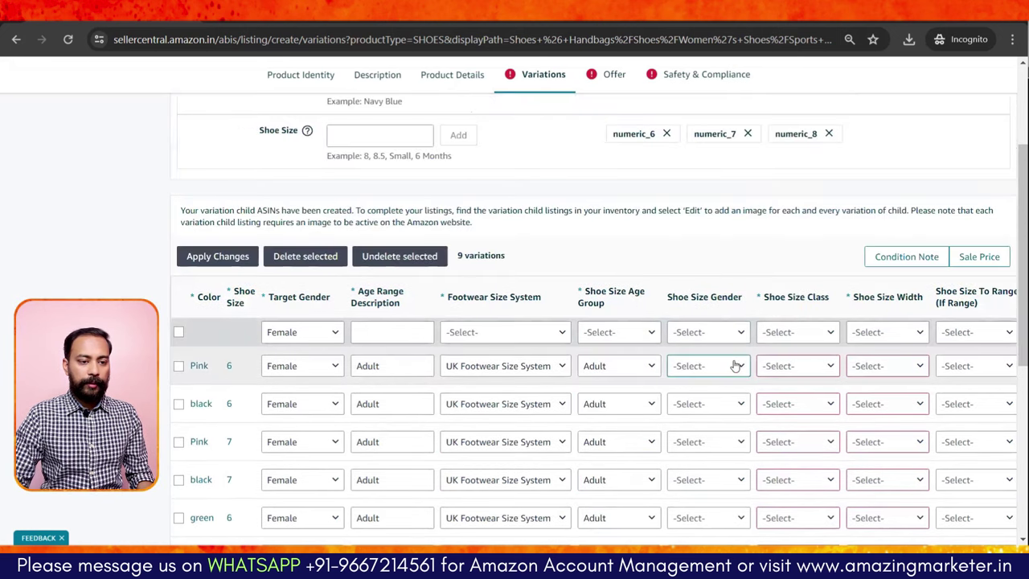
- Set the Shoe Size Gender to Women for every individual color and size variation
scroll(735, 363, down, 2)
click(730, 199)
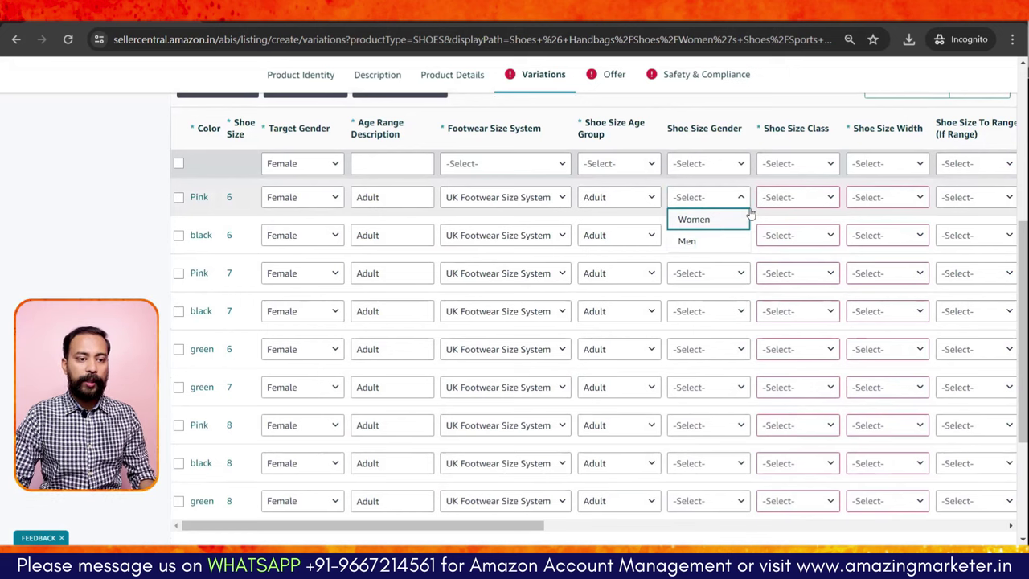
click(735, 221)
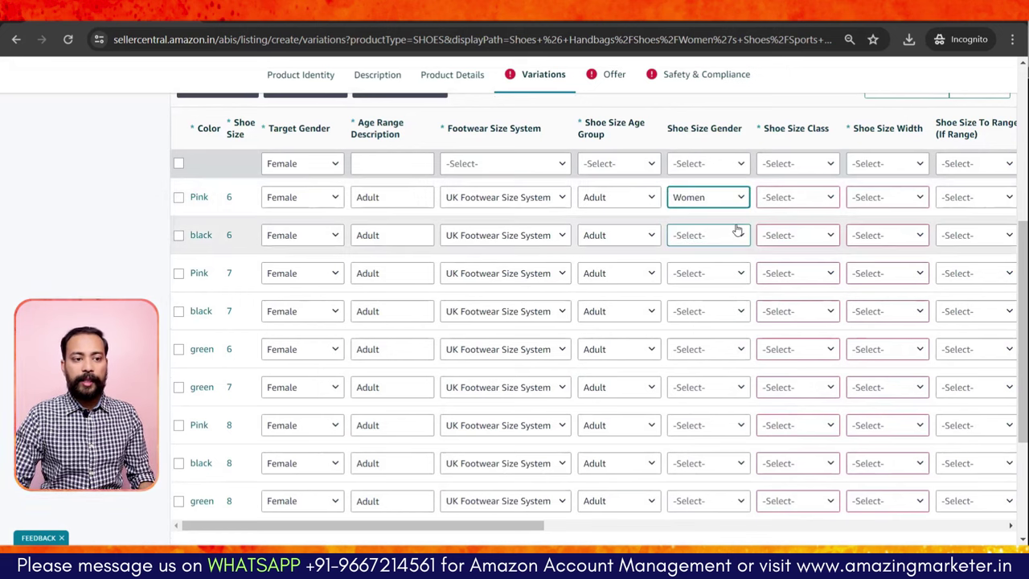
click(738, 234)
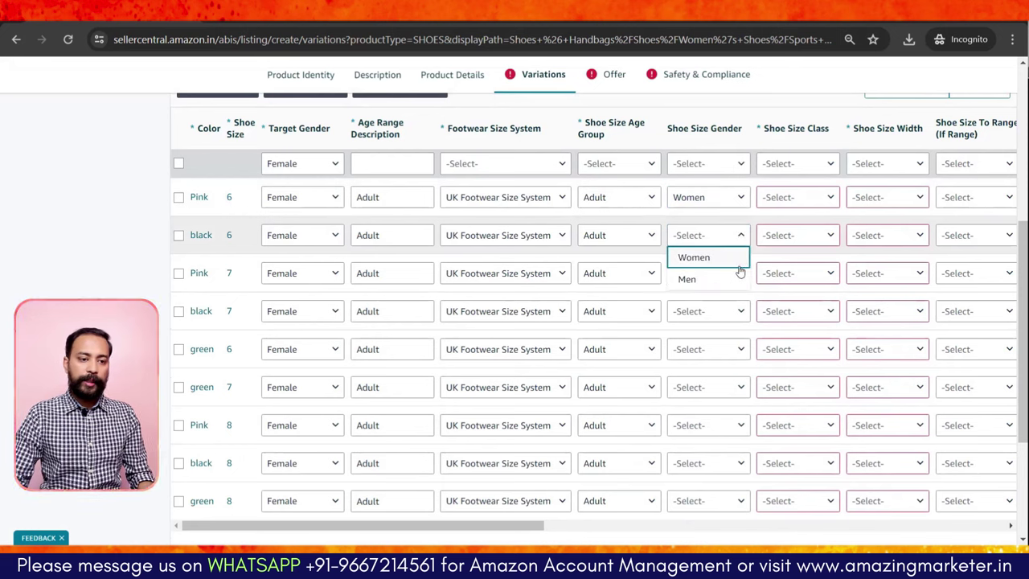
click(738, 258)
click(736, 275)
click(731, 305)
click(730, 321)
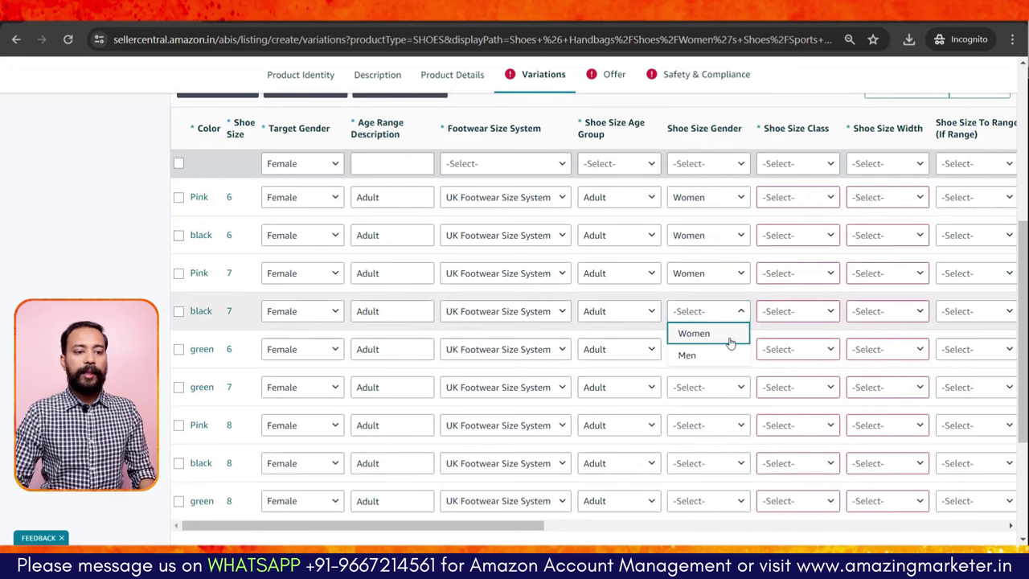
click(730, 338)
click(730, 346)
click(724, 371)
scroll(726, 338, down, 2)
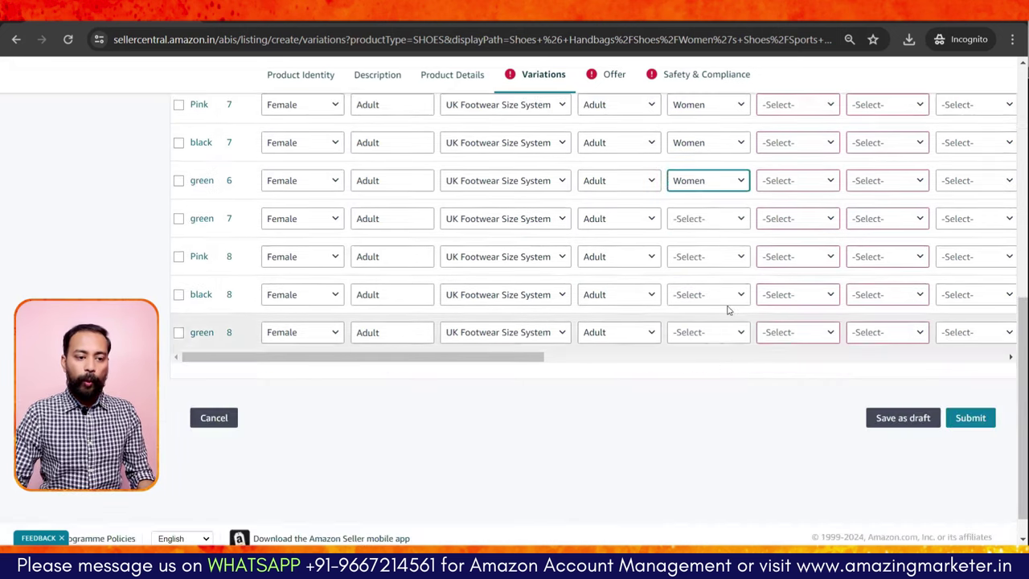
click(727, 218)
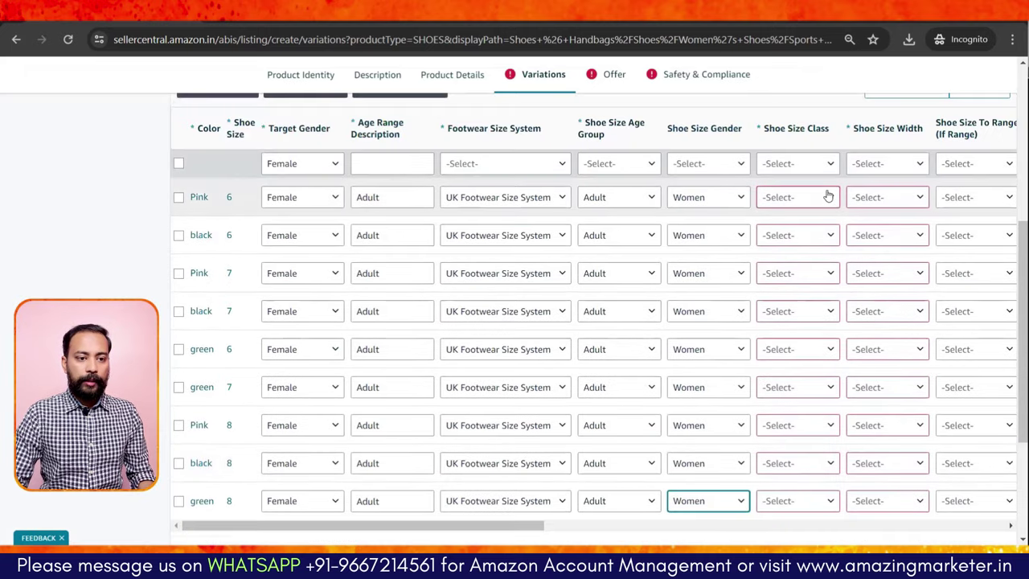
- Set the Shoe Size Class to Numeric for all nine individual variations
click(829, 197)
click(810, 219)
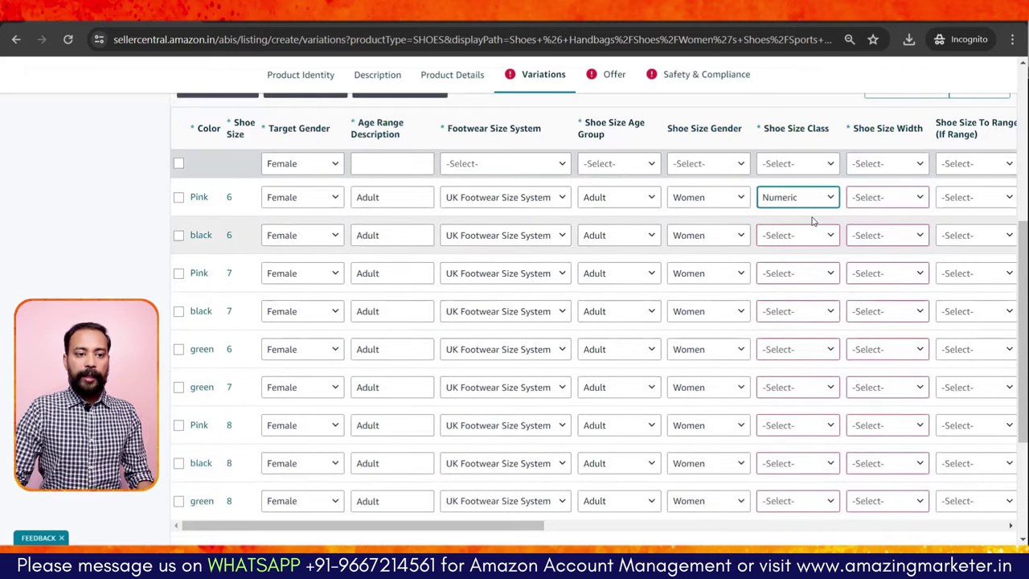
click(807, 235)
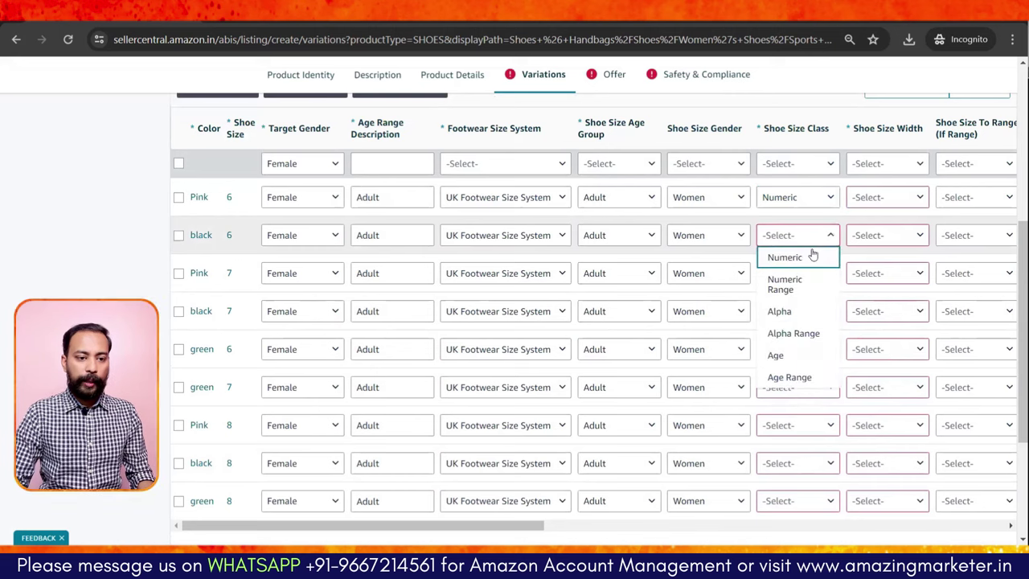
click(812, 257)
click(808, 273)
click(807, 296)
click(808, 312)
click(808, 334)
click(807, 349)
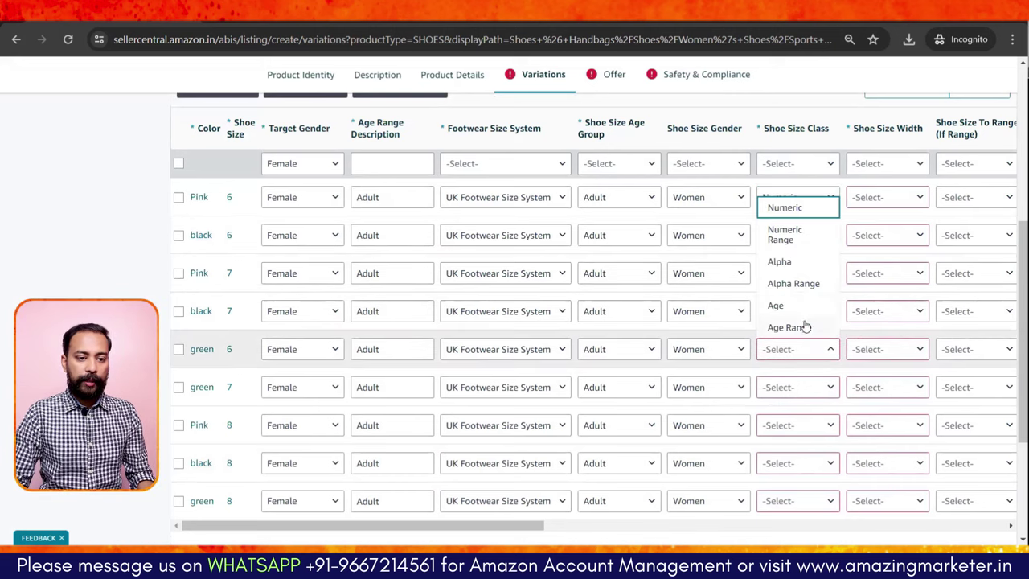
click(797, 207)
- Set the Shoe Size Width to Medium for all nine individual variations
click(875, 199)
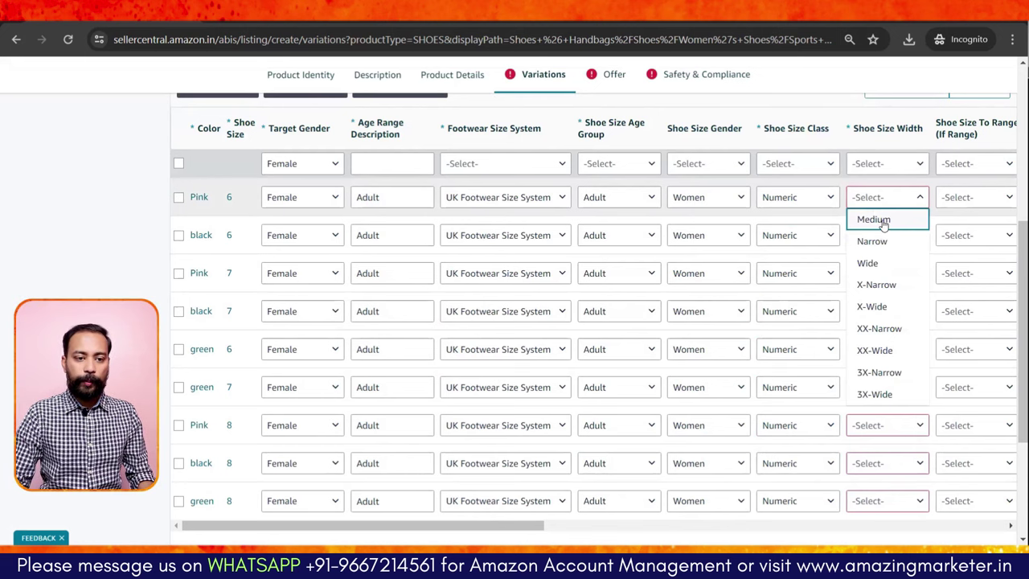
click(875, 218)
click(888, 234)
click(875, 257)
click(891, 273)
click(884, 296)
scroll(884, 321, down, 2)
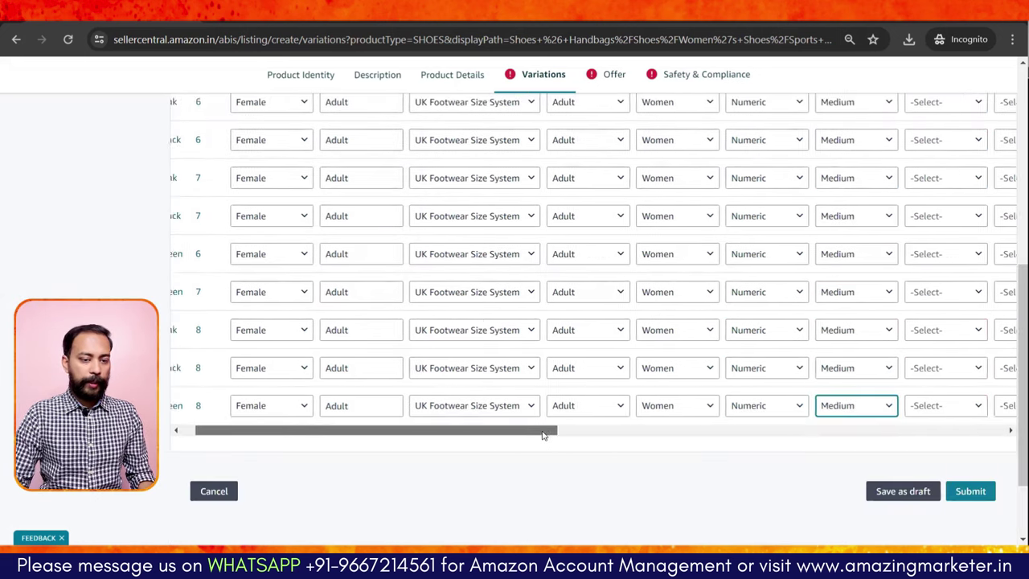
- Set the Colour Map to Pink for the first two individual variation rows
drag(545, 432, 695, 441)
scroll(680, 402, left, 3)
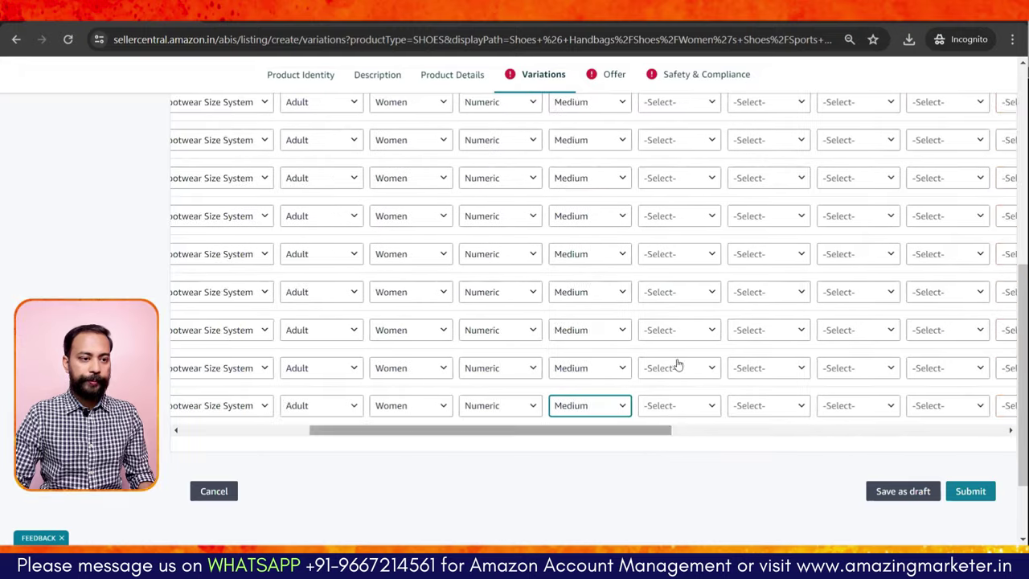
scroll(680, 362, up, 3)
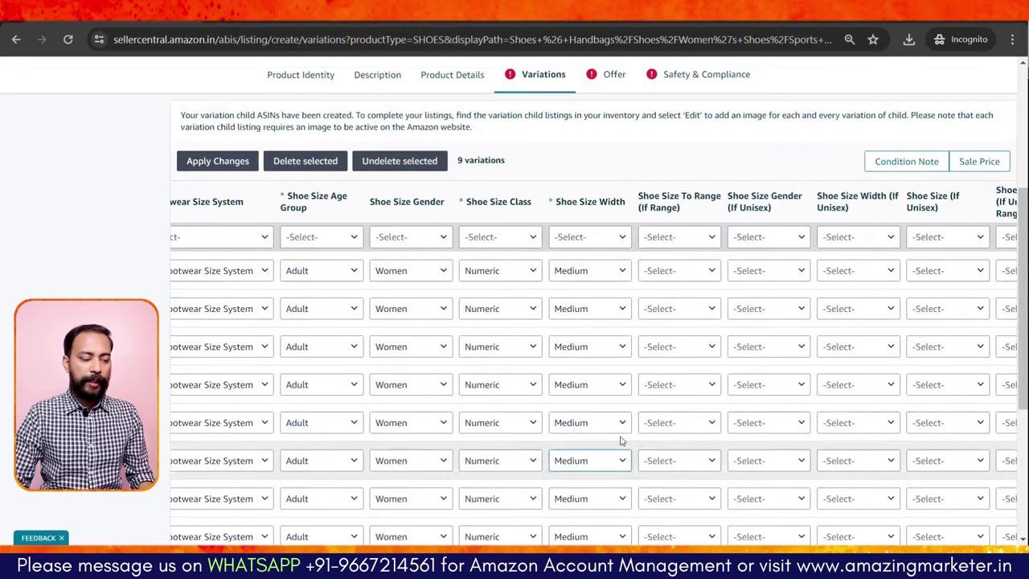
scroll(650, 434, right, 4)
scroll(648, 437, right, 2)
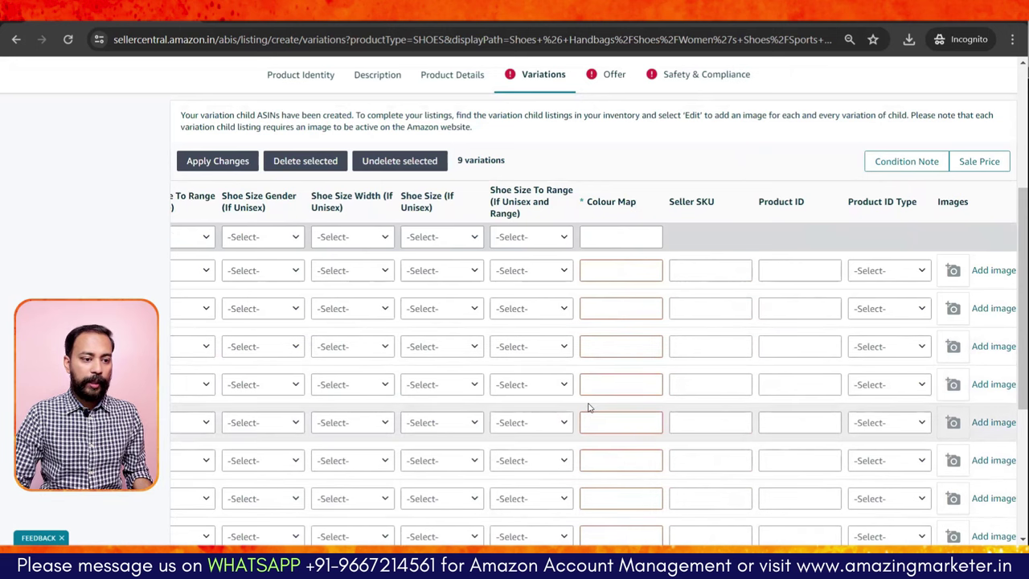
click(613, 273)
text(pink)
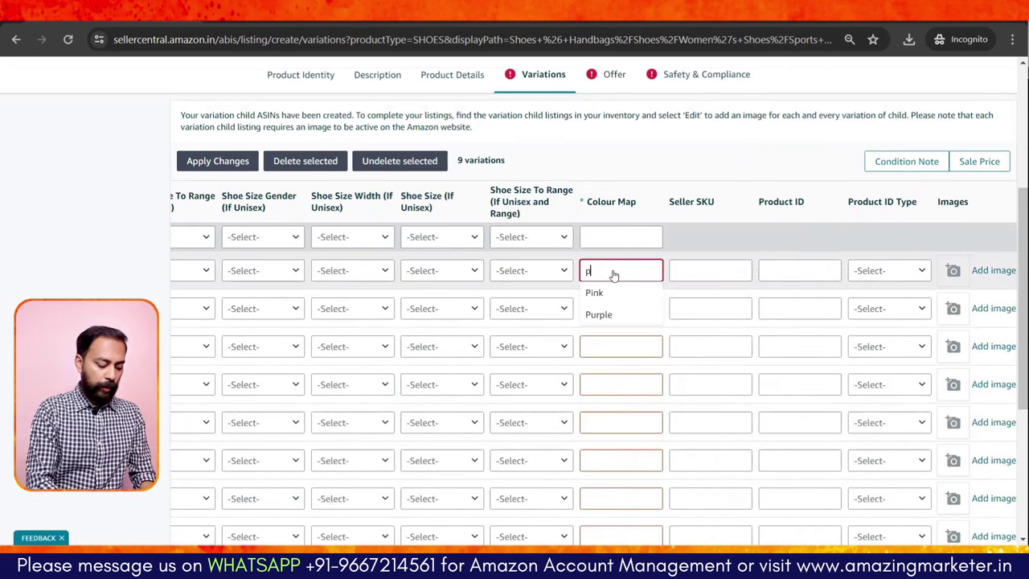
click(620, 293)
click(628, 310)
text(pink)
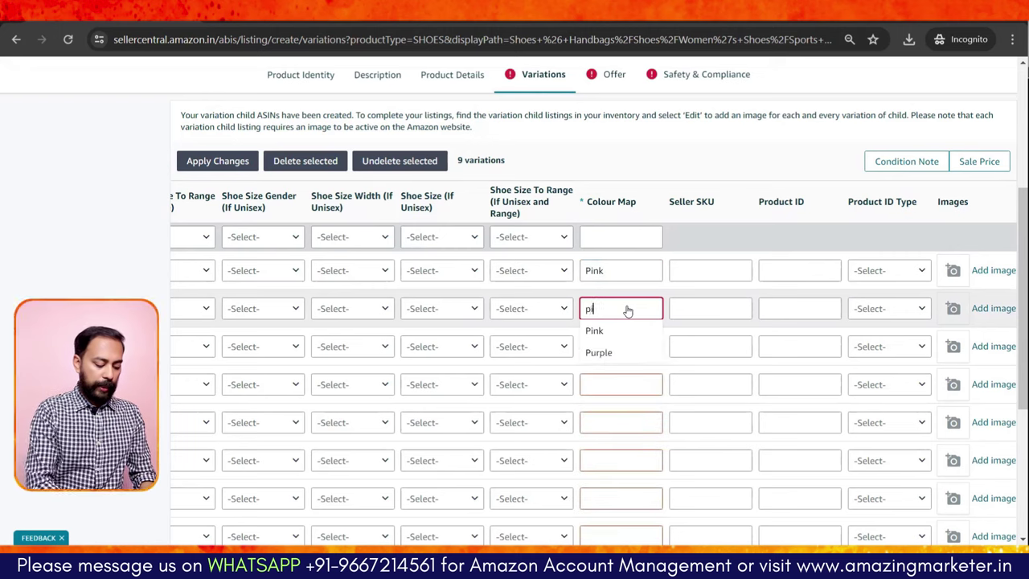
click(615, 331)
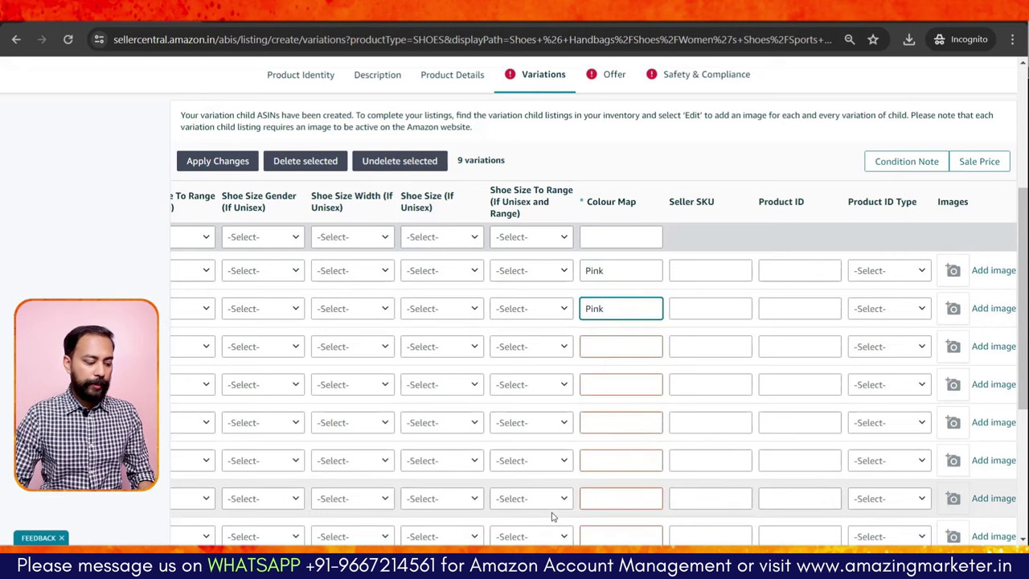
- Change the second row's Colour Map to Black, and set the third row to Pink and the fourth to Black
scroll(551, 515, left, 10)
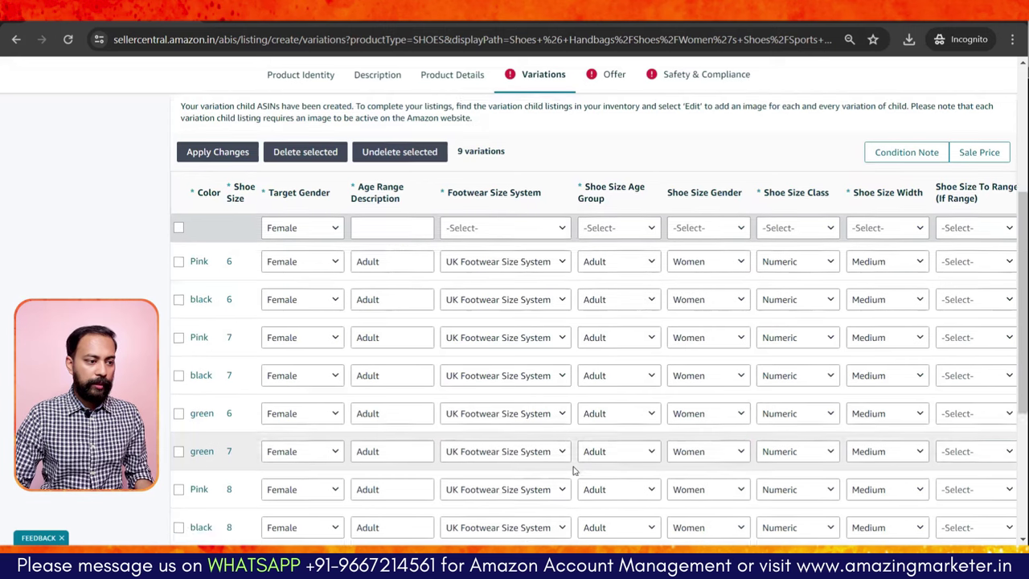
scroll(616, 425, right, 10)
drag(442, 311, 387, 310)
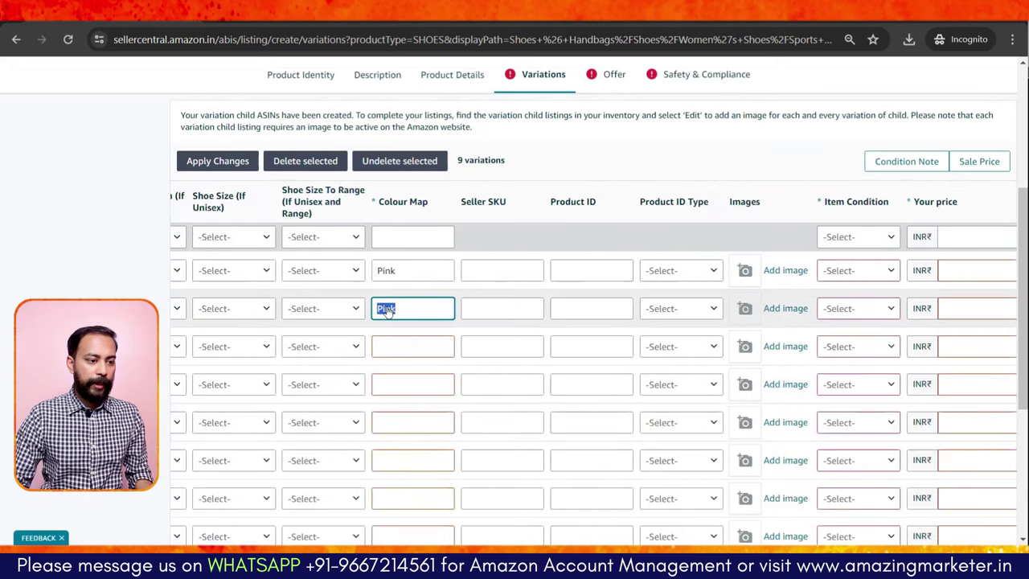
text(Black)
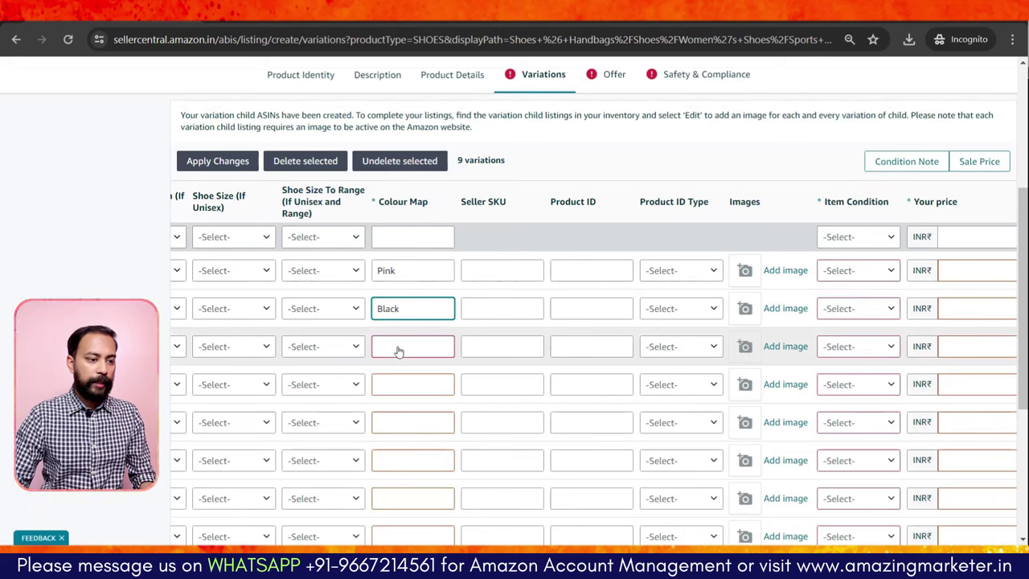
click(398, 348)
text(Pink)
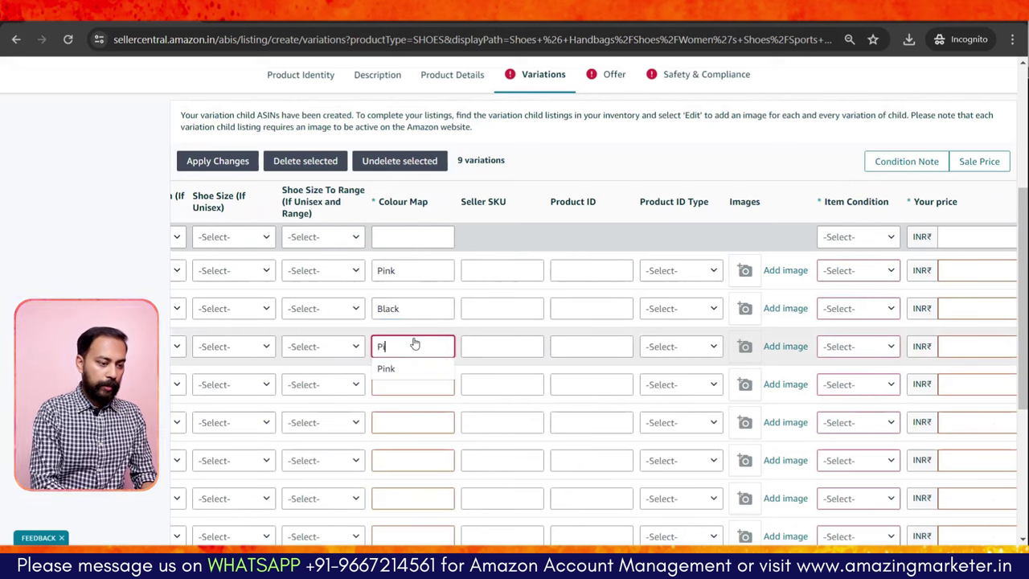
click(425, 386)
text(Black)
- Set the Colour Map to Green for the green size 6 and size 7 variations
scroll(498, 454, left, 10)
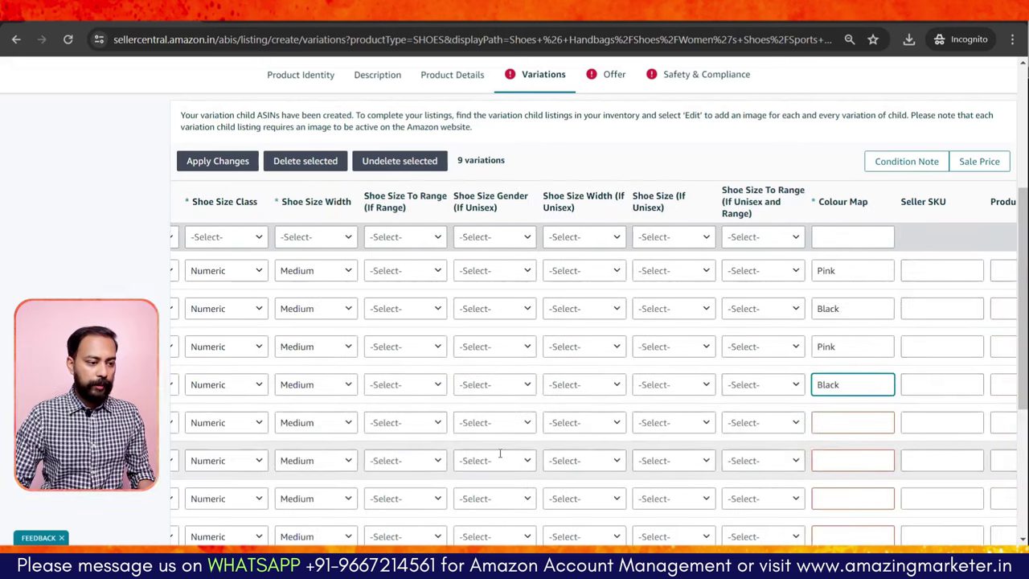
scroll(499, 455, down, 3)
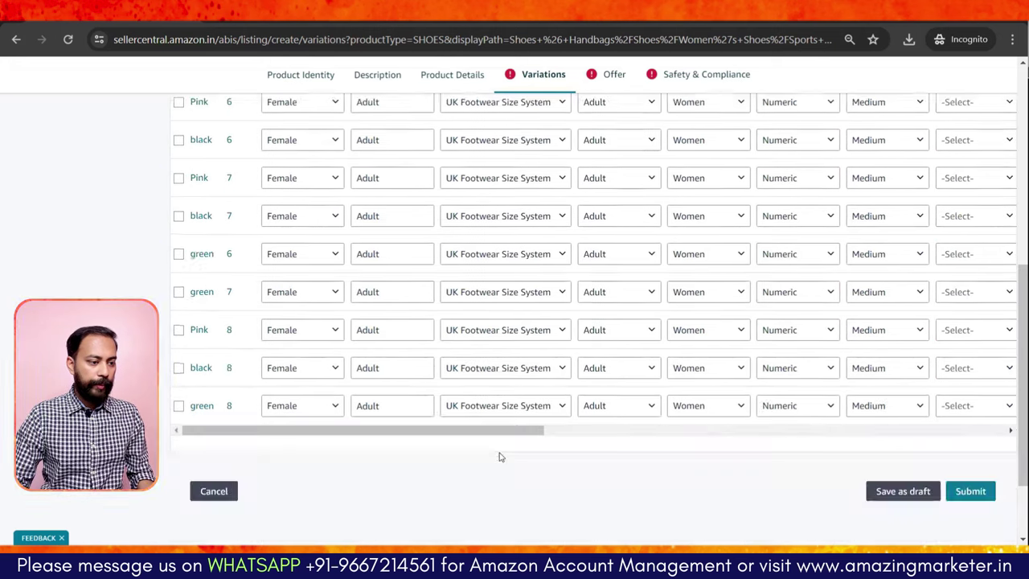
scroll(499, 456, up, 3)
scroll(499, 455, right, 10)
click(764, 426)
text(G)
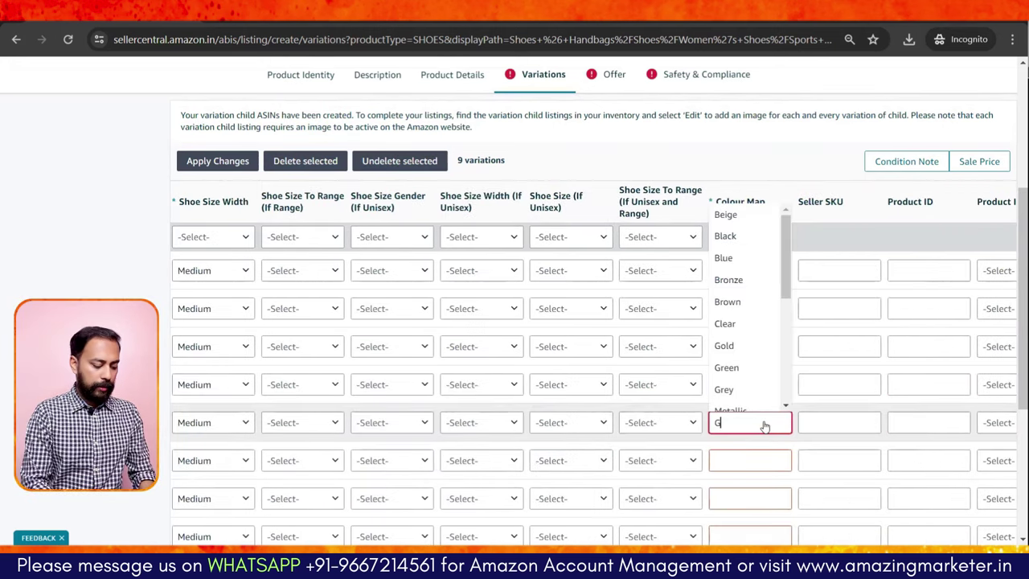
text(ree)
click(765, 400)
click(770, 462)
text(Gre)
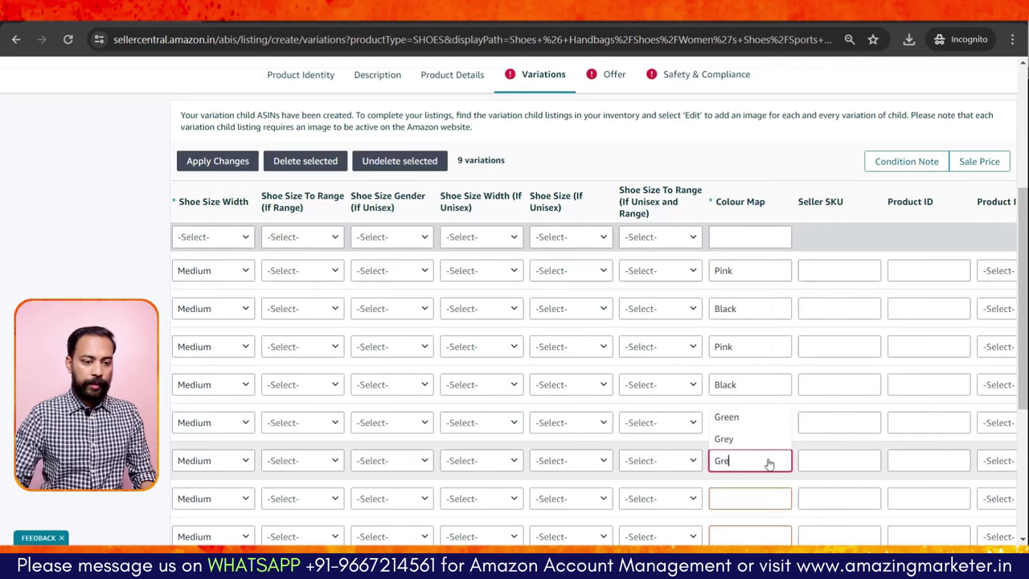
text(e)
click(775, 420)
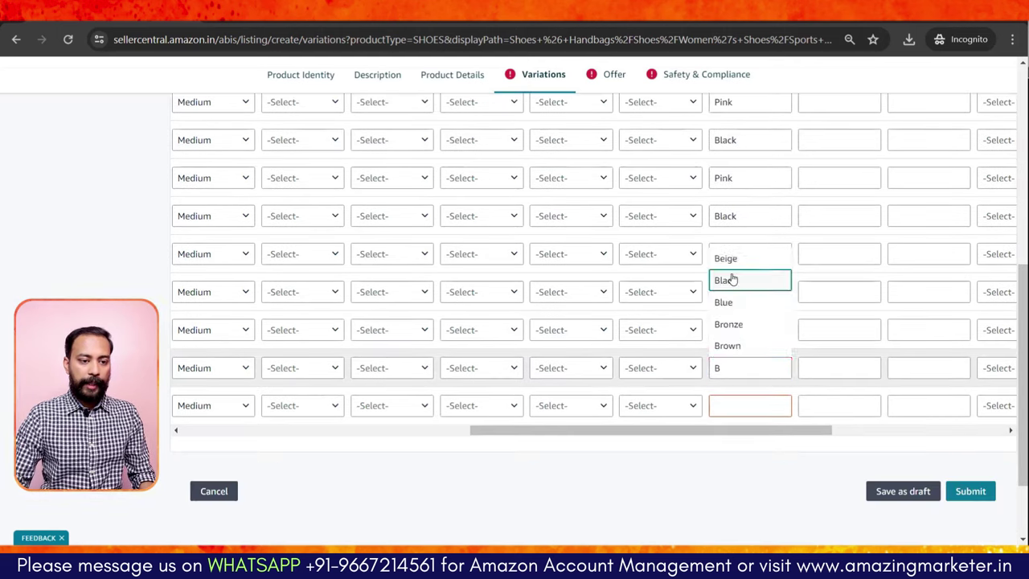
- Set the Colour Map of the three size 8 variations to Pink, Black and Green, matching each row's color
click(731, 279)
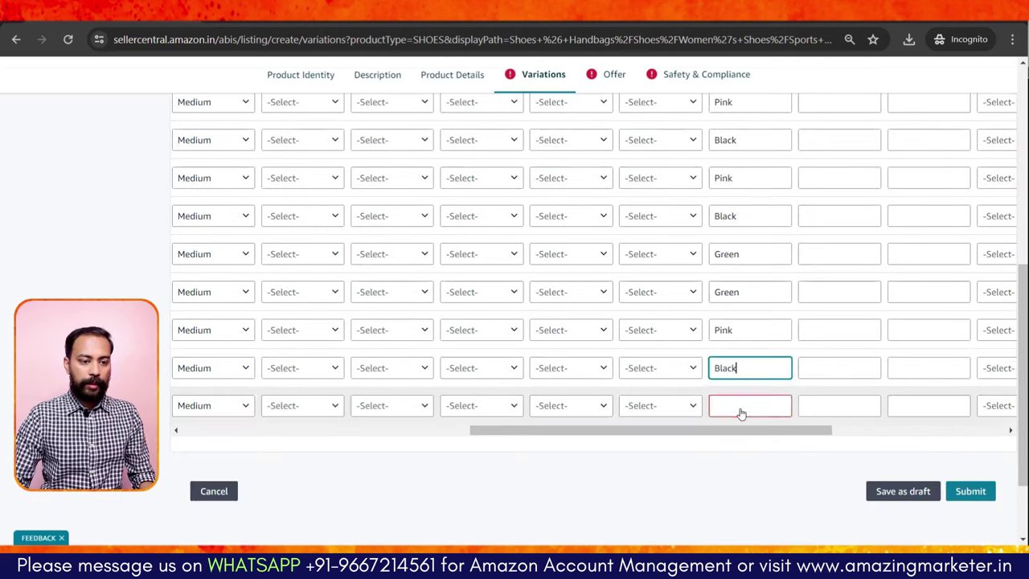
click(742, 413)
text(Green)
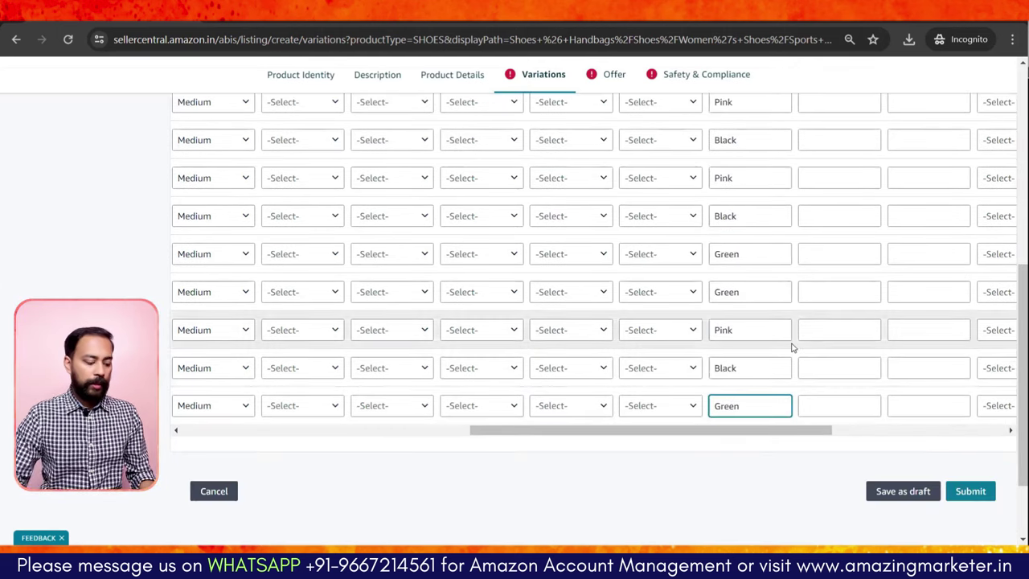
- Set the Item Condition to New for all nine individual variations
scroll(792, 347, up, 4)
scroll(793, 346, down, 2)
scroll(795, 390, right, 2)
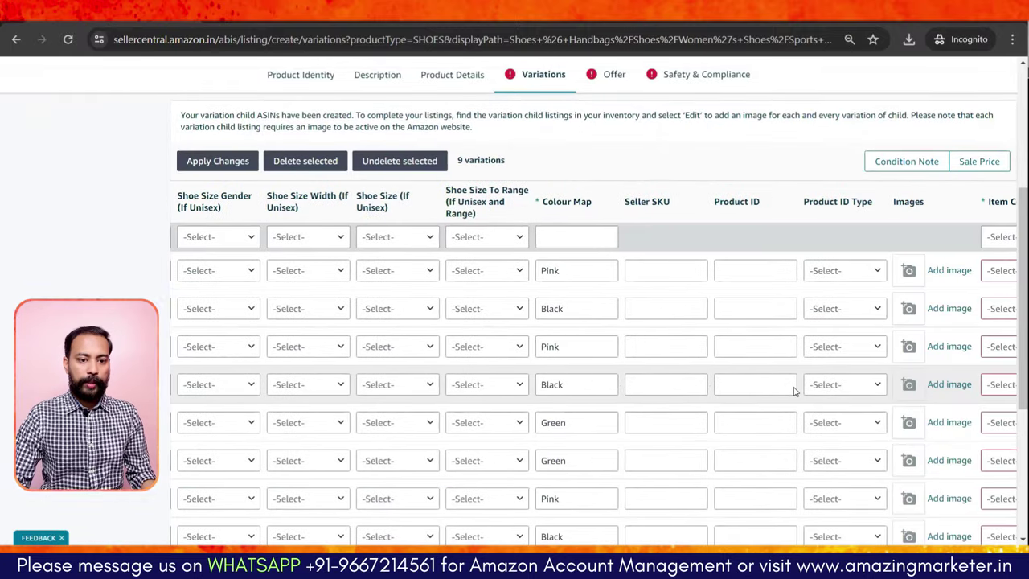
scroll(794, 390, right, 3)
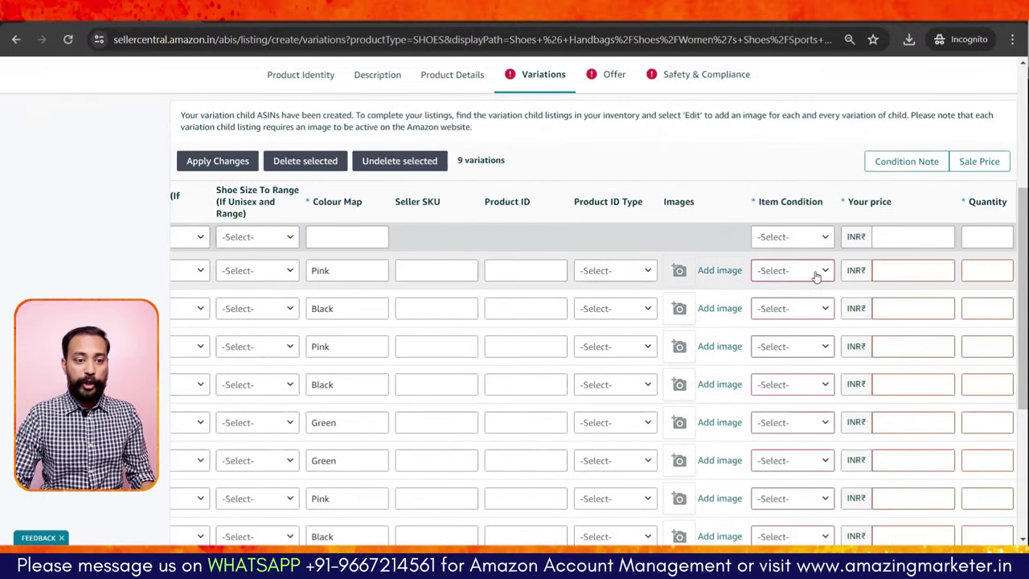
click(816, 276)
click(812, 293)
click(813, 309)
click(812, 330)
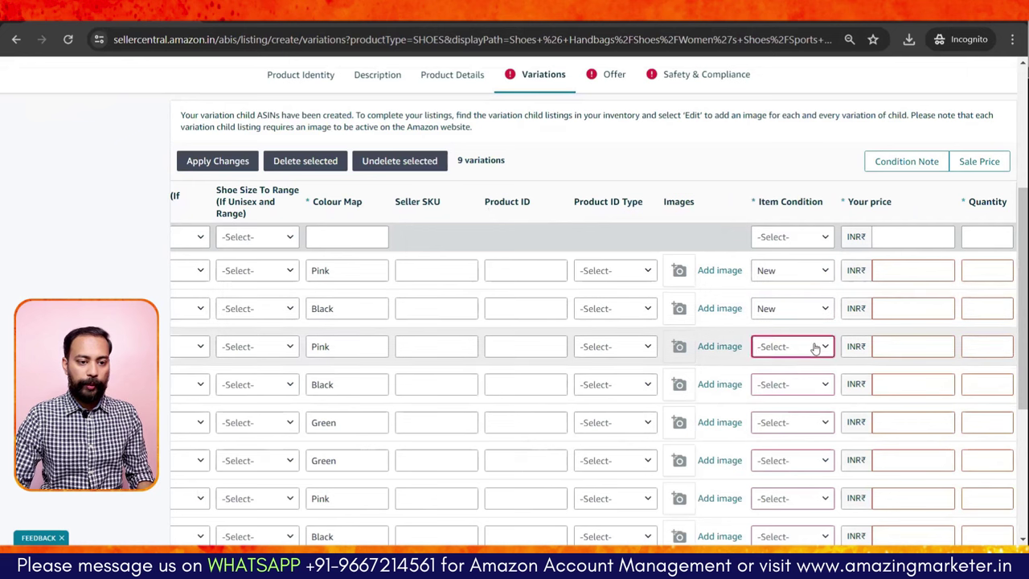
click(812, 346)
click(812, 368)
click(792, 385)
click(792, 406)
scroll(807, 322, down, 2)
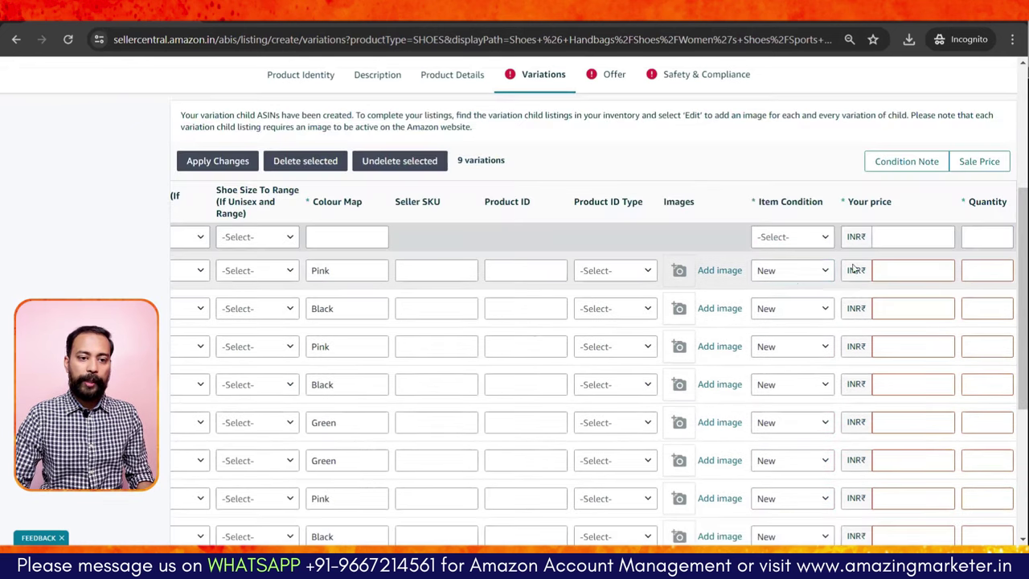
- Enter a price of INR 999 and a quantity of 20 for the first two variation rows
click(918, 269)
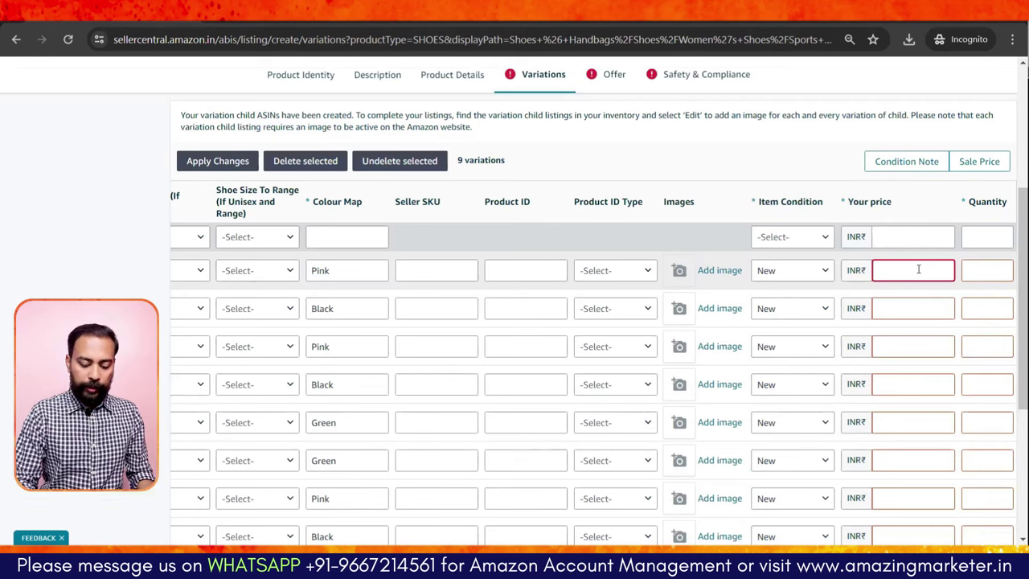
text(999)
click(898, 309)
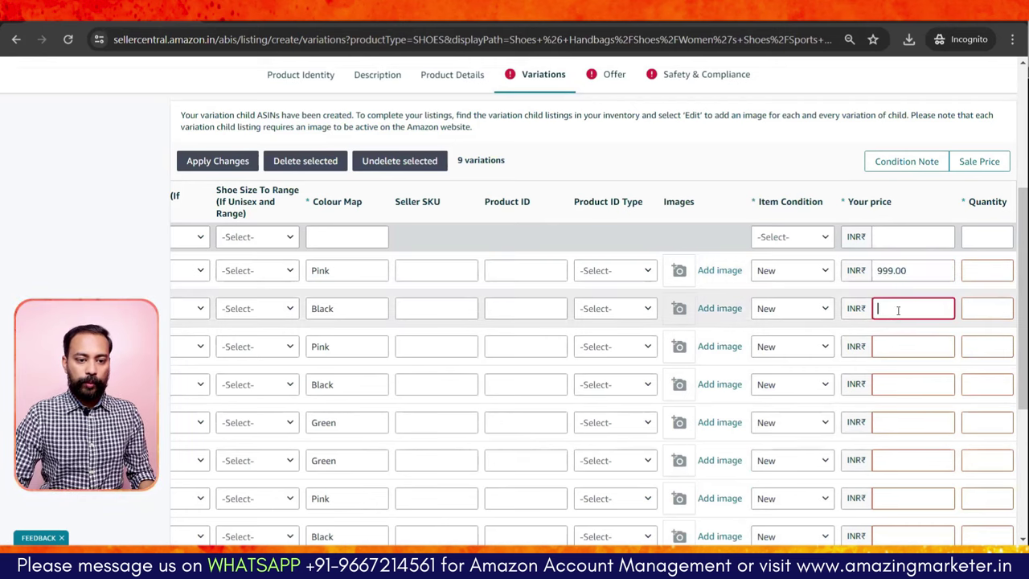
text(999)
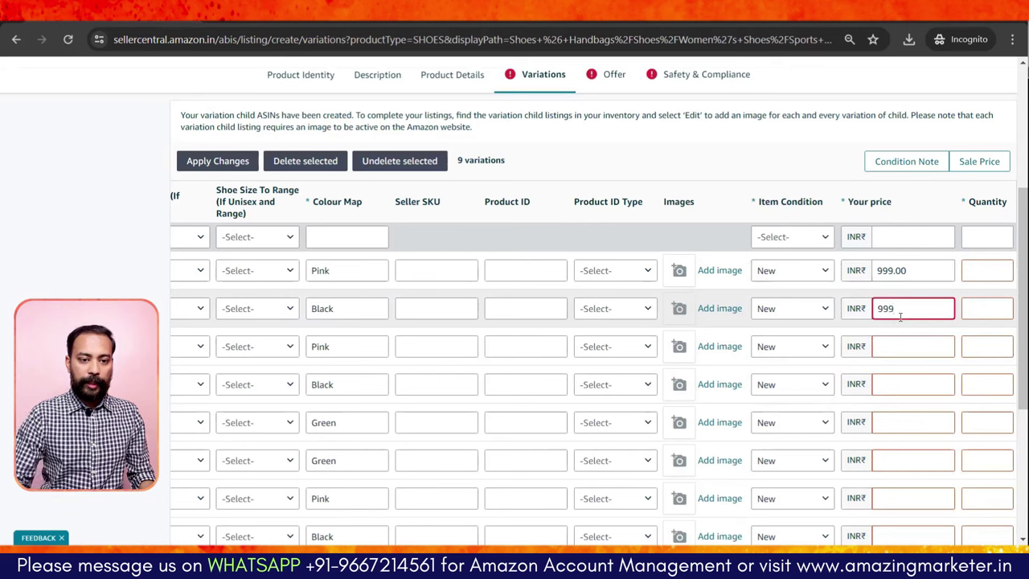
click(980, 269)
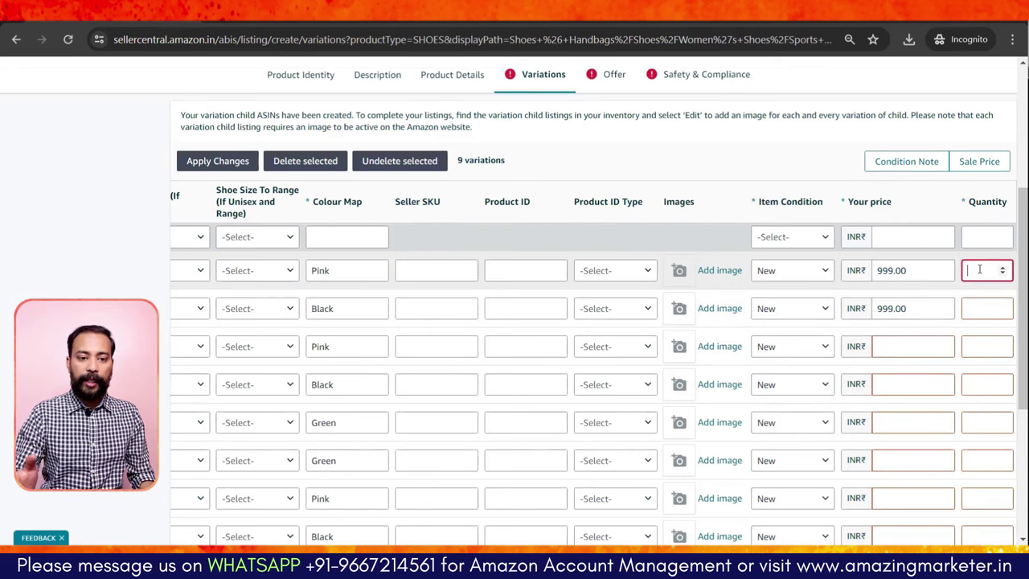
text(20)
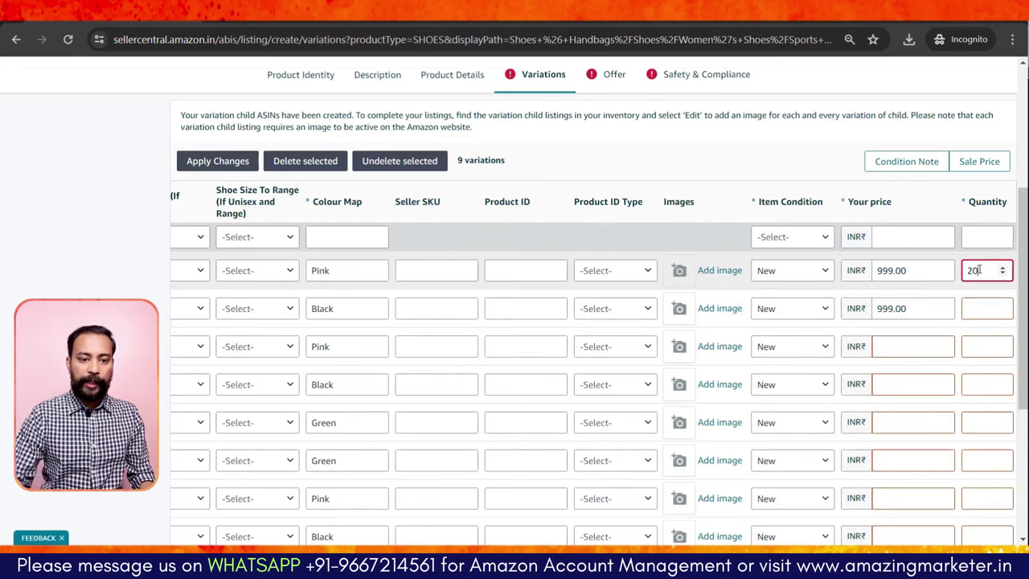
click(977, 309)
text(20)
- Enter a price of INR 999 and a quantity of 20 for the third and fourth variation rows
click(907, 354)
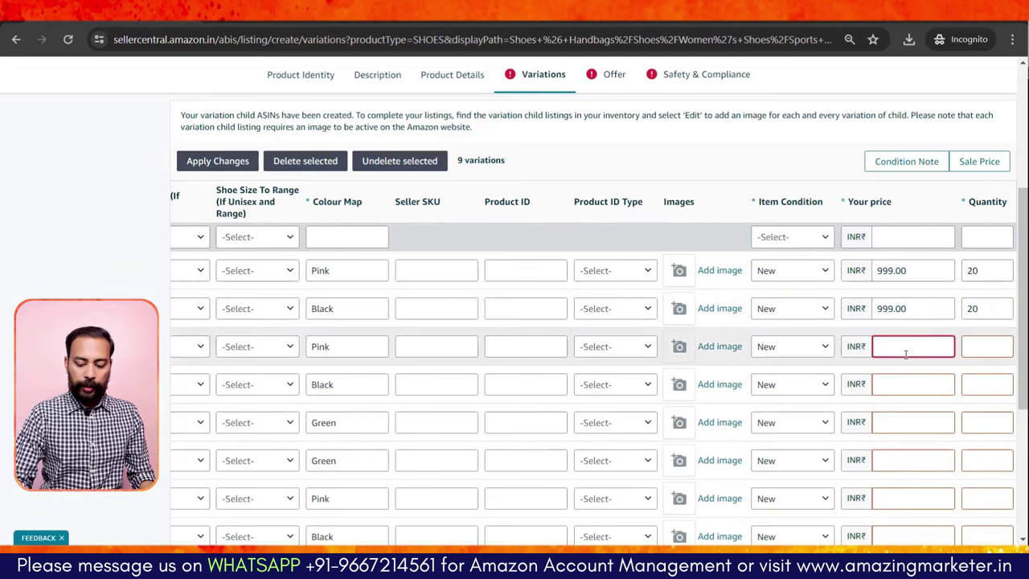
text(999)
key(Tab)
text(20)
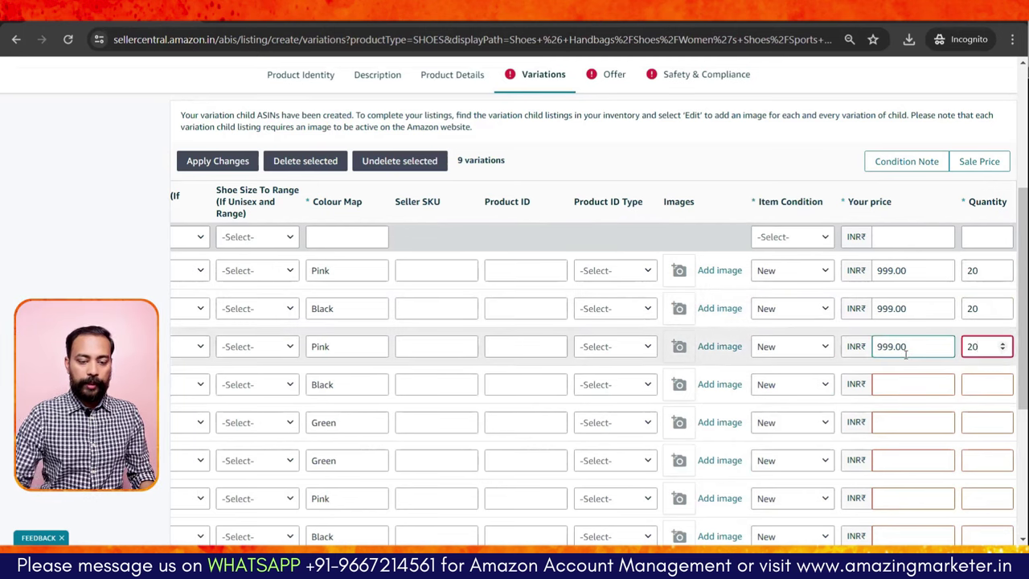
click(894, 384)
text(999)
key(Tab)
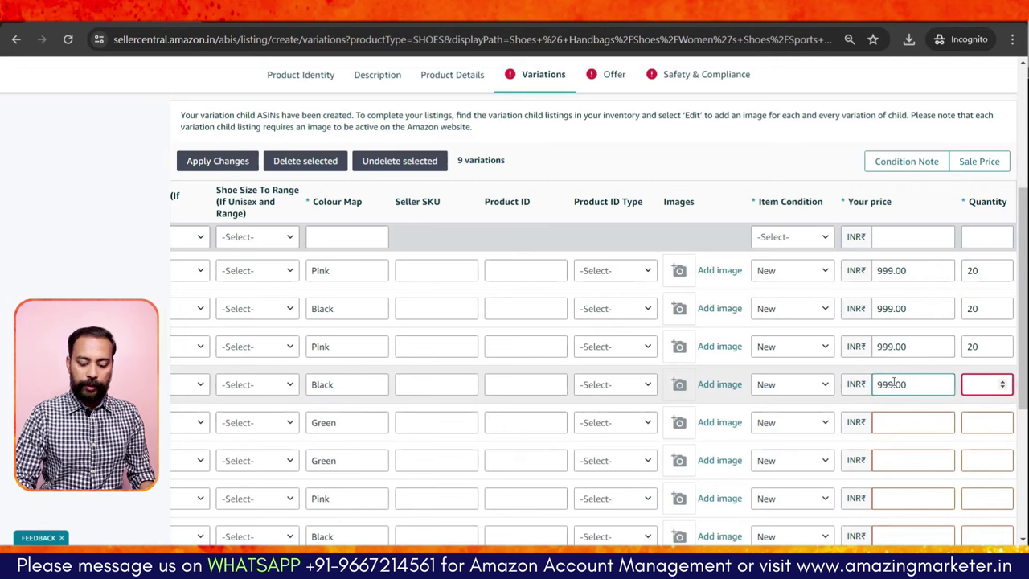
text(20)
- Enter a price of INR 999 and a quantity of 20 for the green size 6 and size 7 variations
click(899, 424)
text(999)
key(Tab)
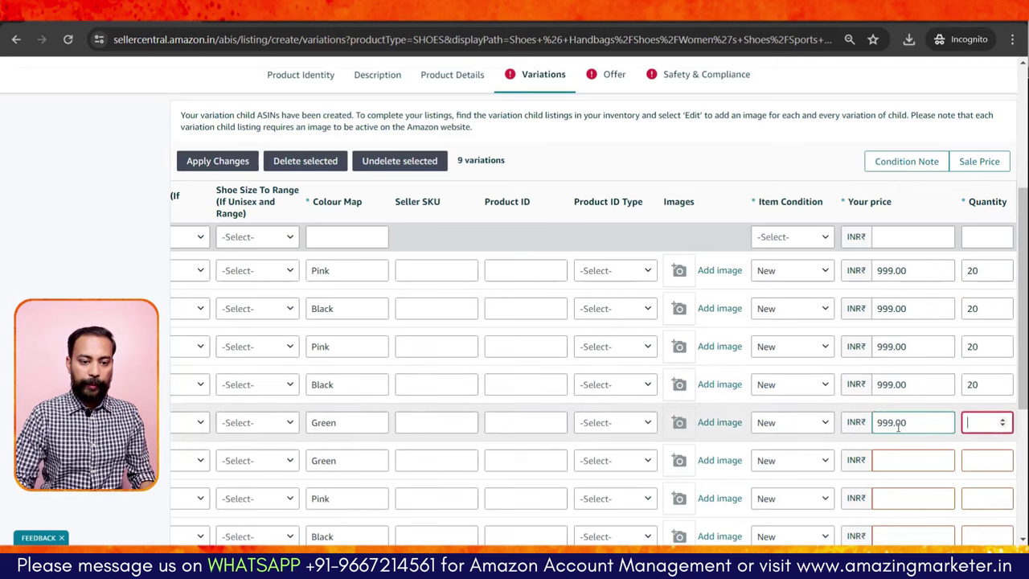
text(0)
click(894, 460)
text(999)
key(Tab)
text(20)
- Enter a price of INR 999 and a quantity of 20 for the three size 8 variations
scroll(917, 402, down, 2)
click(913, 498)
text(999)
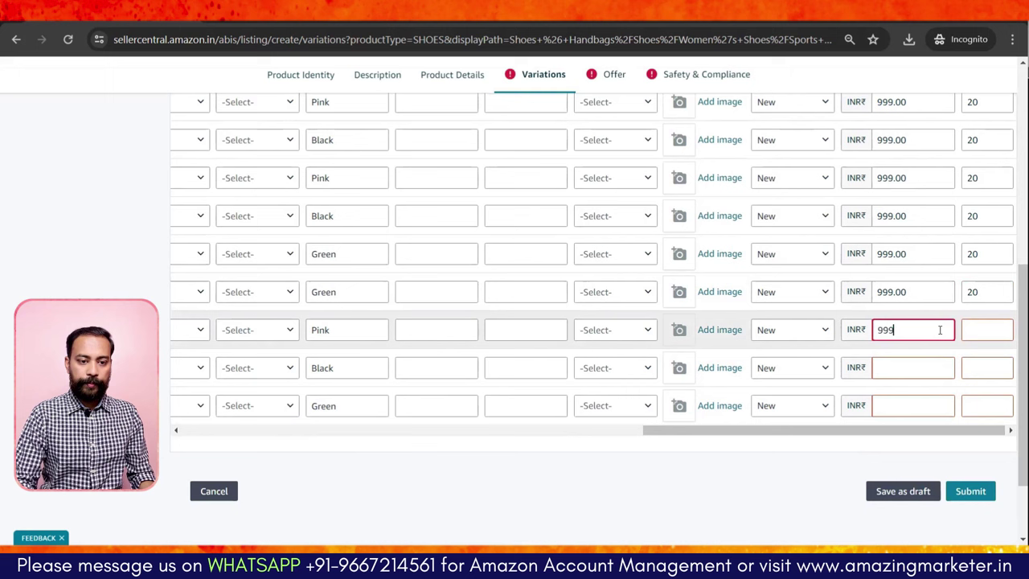
key(Tab)
text(20)
click(901, 368)
text(999)
key(Tab)
text(20)
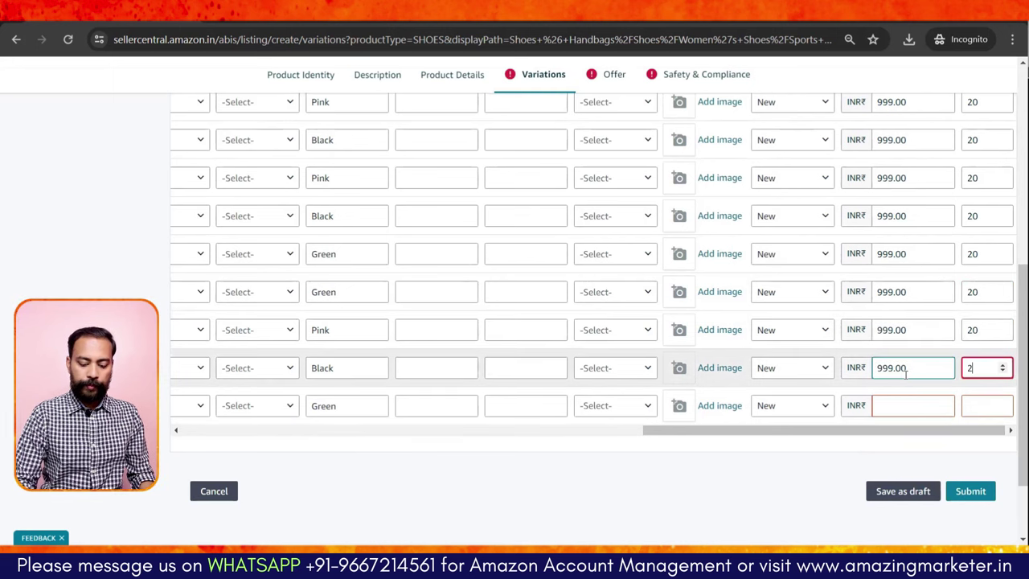
click(900, 406)
text(999)
key(Tab)
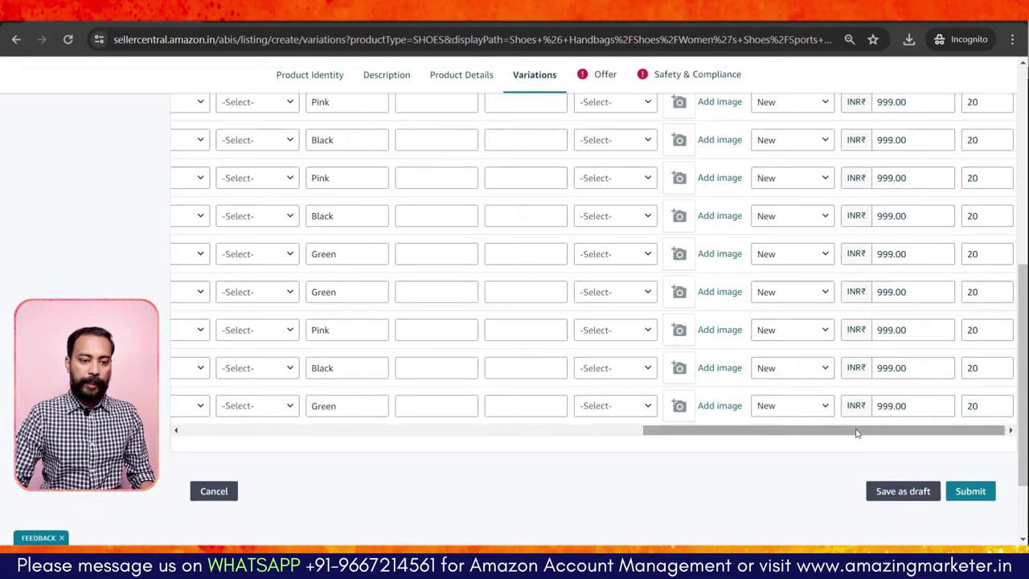
- Go to the listing's offer details and set the List Price to INR 999
drag(857, 432, 317, 398)
scroll(621, 363, up, 8)
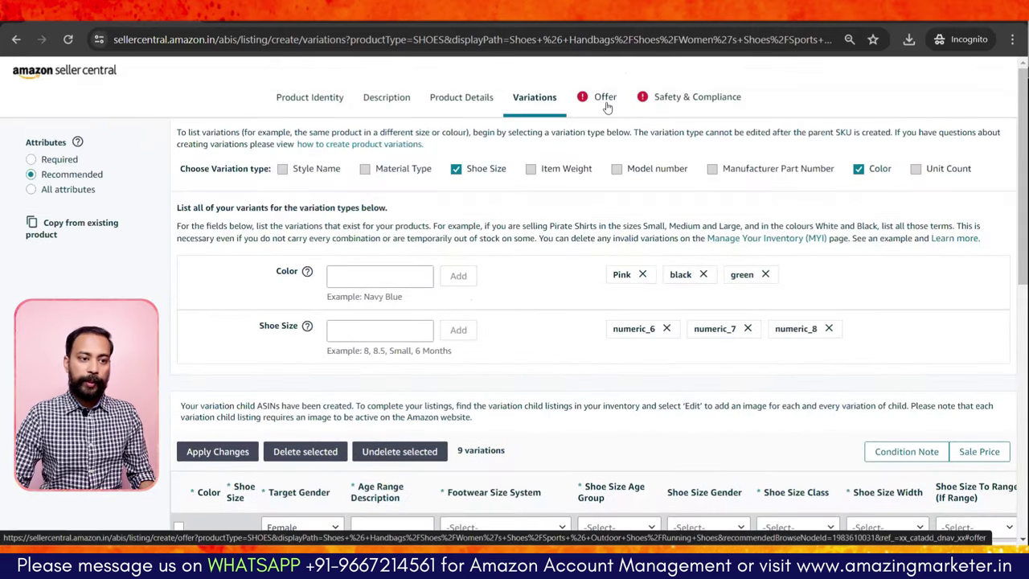
click(605, 103)
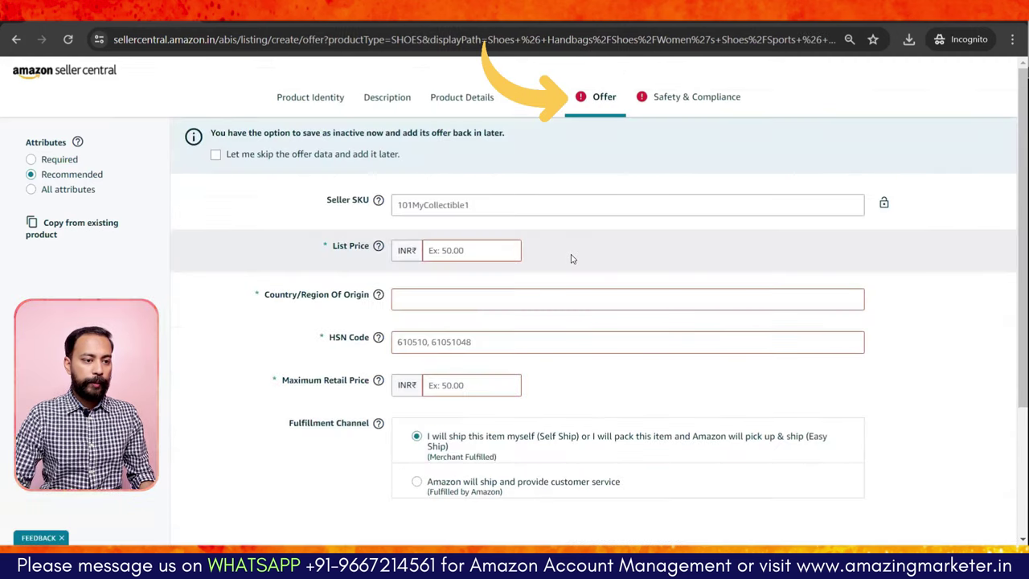
click(485, 256)
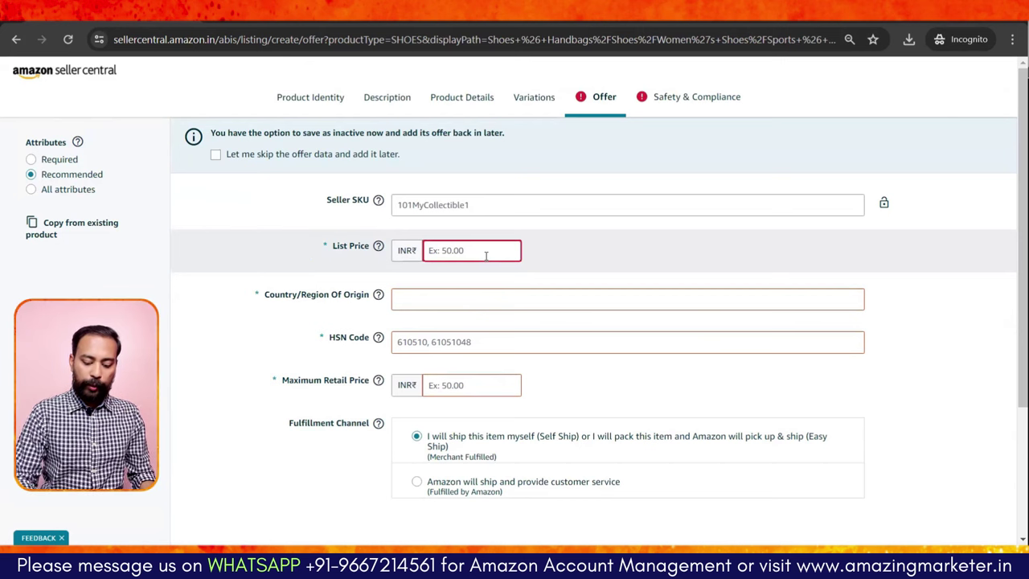
text(999)
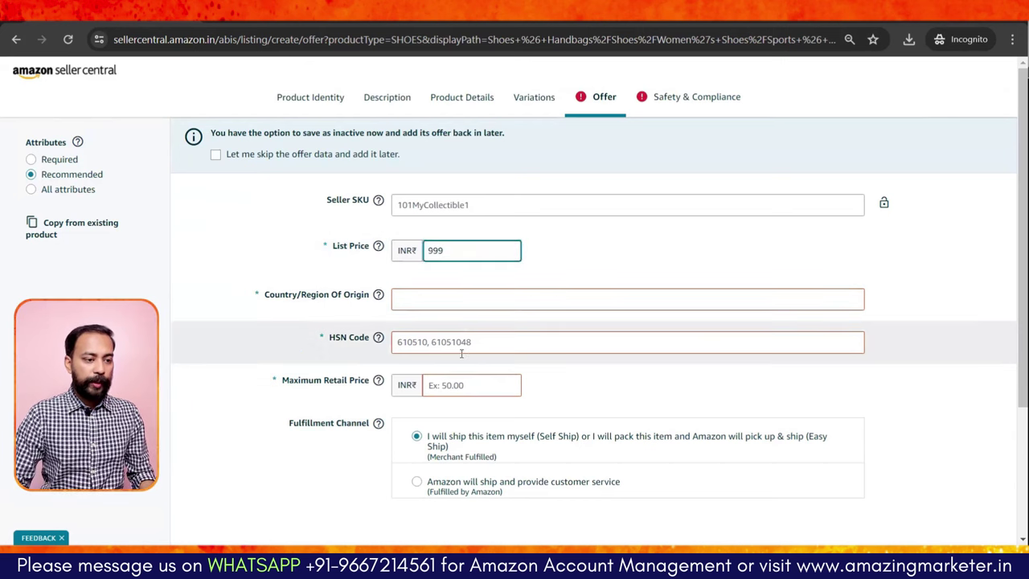
- Set the Country/Region Of Origin to India and the HSN Code to 640411
click(471, 303)
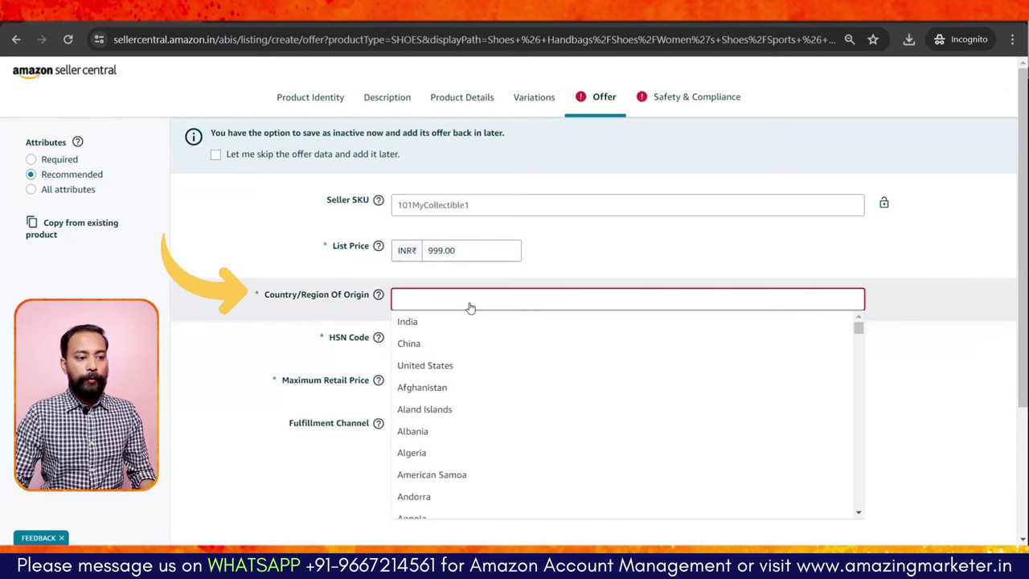
click(444, 321)
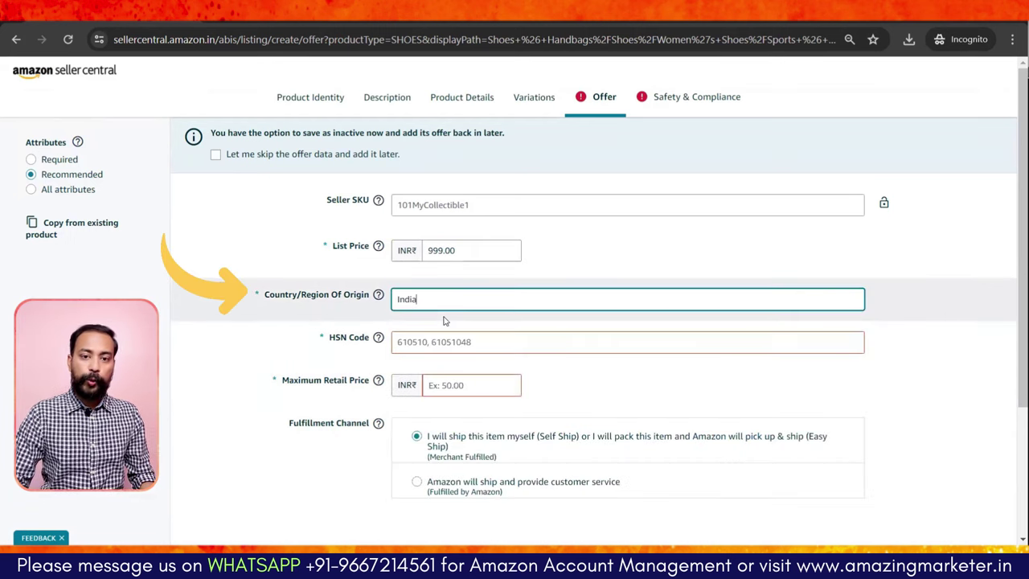
click(493, 343)
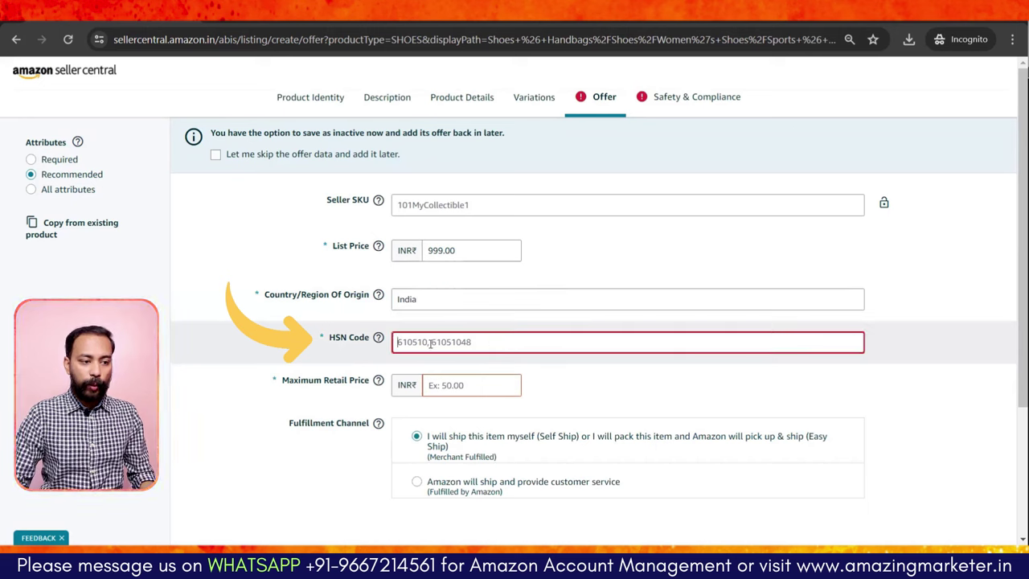
text(640411)
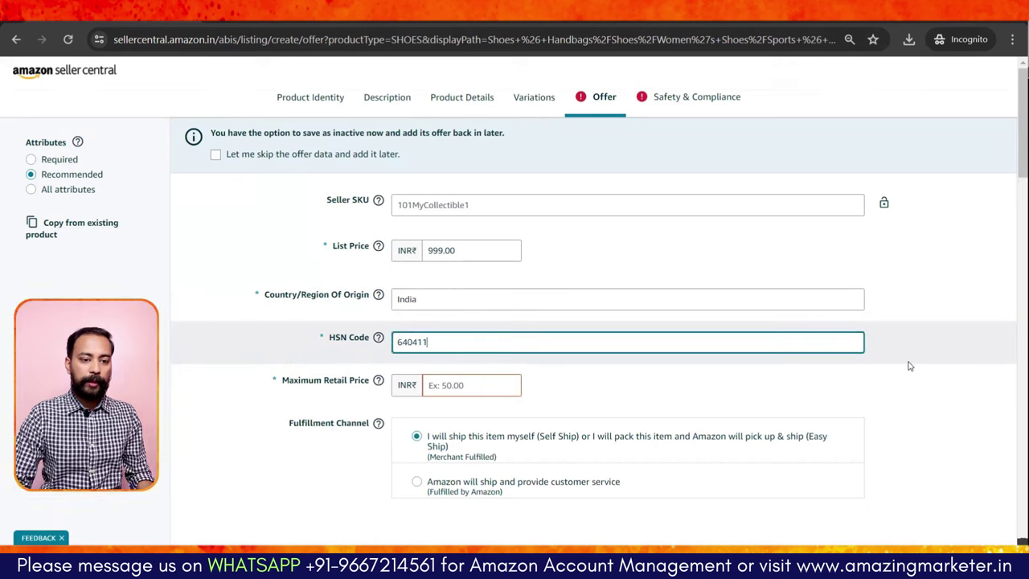
- Set the offer's Maximum Retail Price to INR 1500, keeping the merchant-fulfilled channel
scroll(871, 370, down, 3)
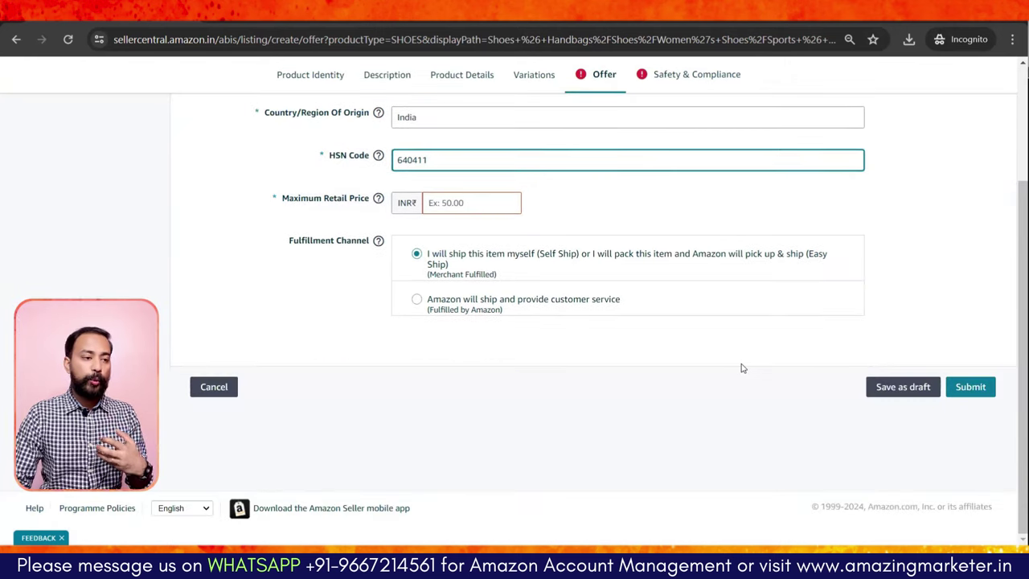
scroll(648, 385, up, 3)
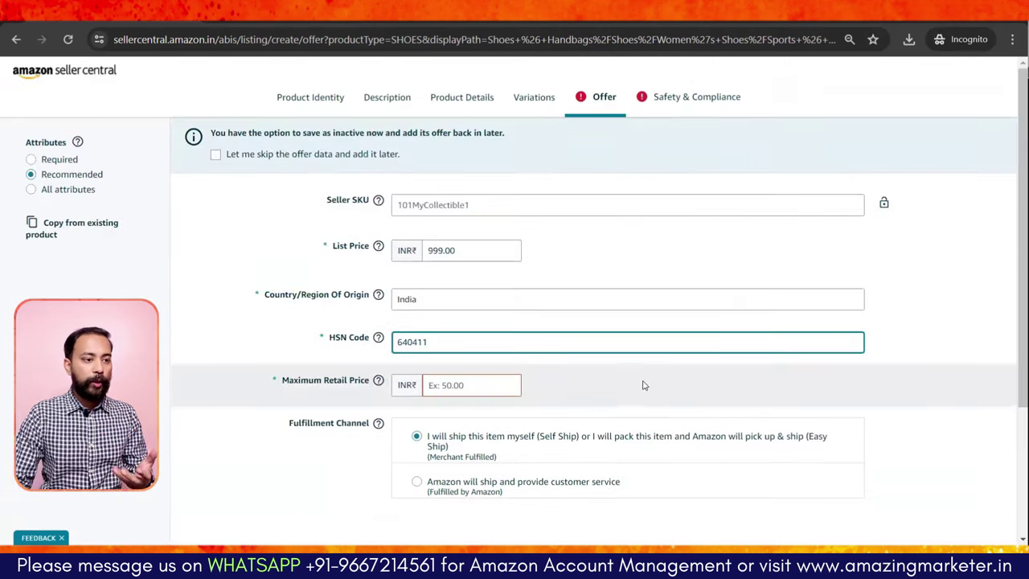
click(456, 384)
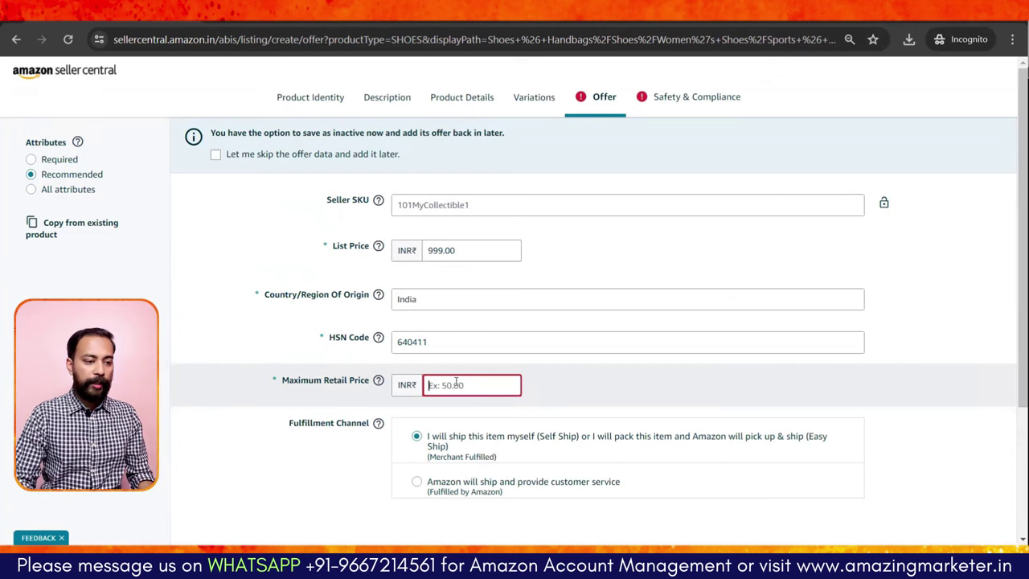
text(1500)
scroll(341, 267, down, 3)
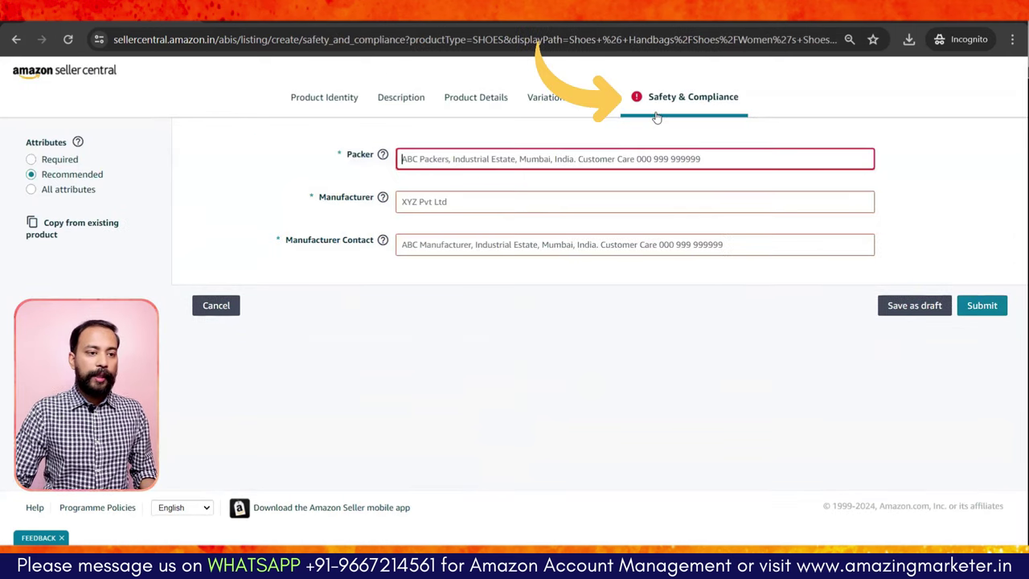
- In the listing's safety and compliance details, set the Packer to "Abc ltd" and the Manufacturer to "Amazing pvt ltd"
click(626, 167)
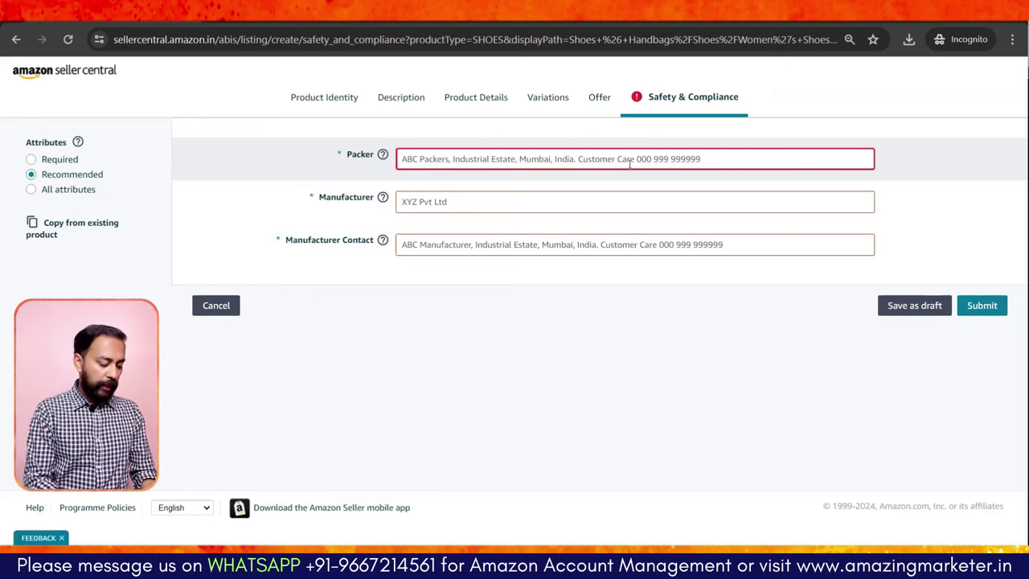
text(Abc)
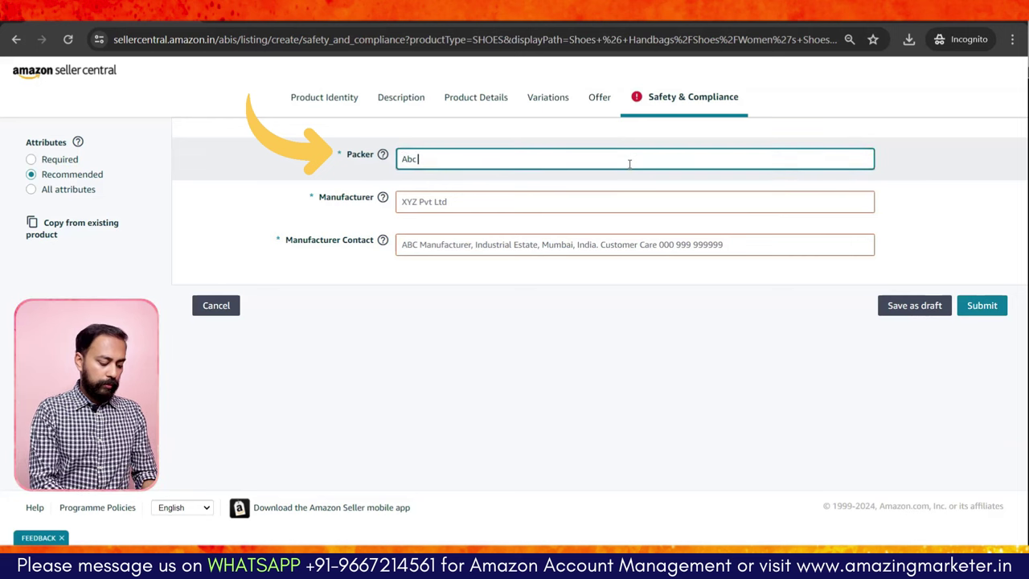
text( ltd)
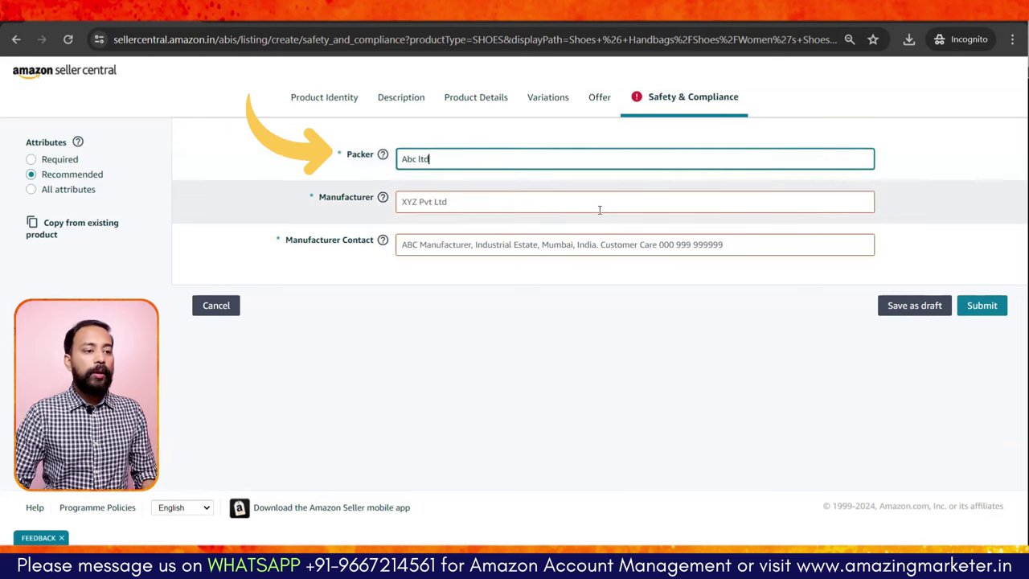
click(599, 207)
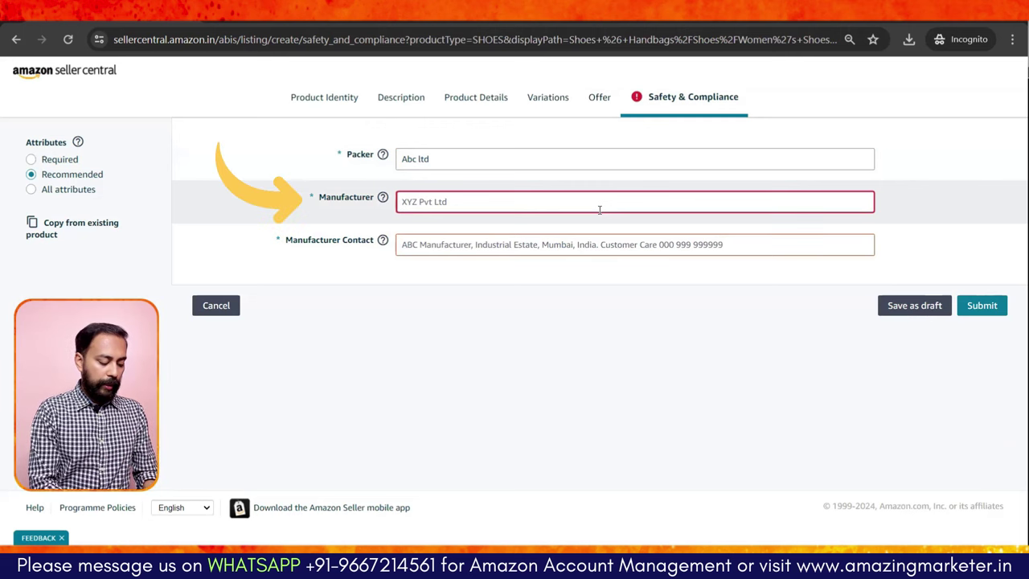
text(A)
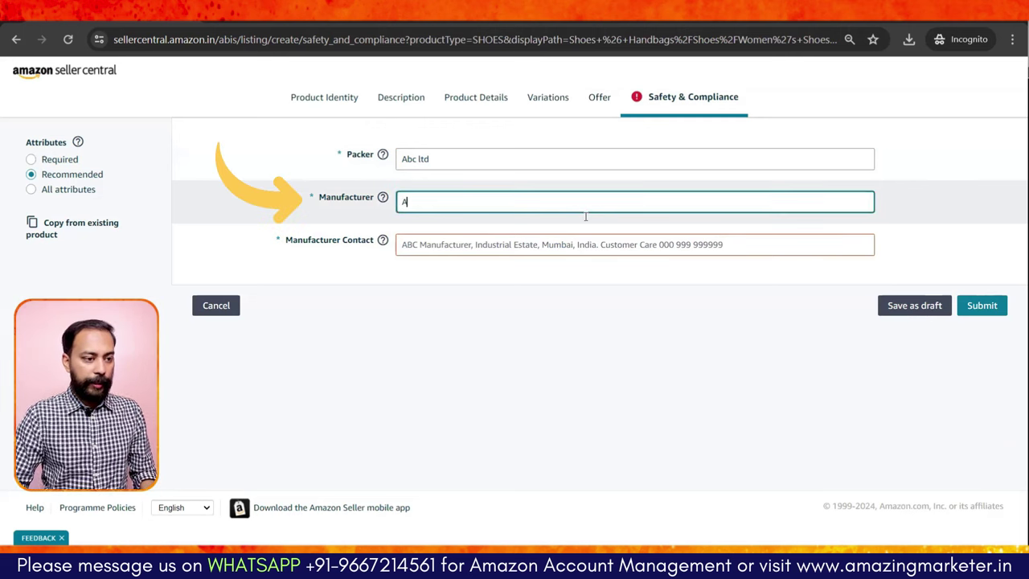
text(mazing pvt ltd)
- Enter a phone number as the Manufacturer Contact and submit the listing
click(590, 246)
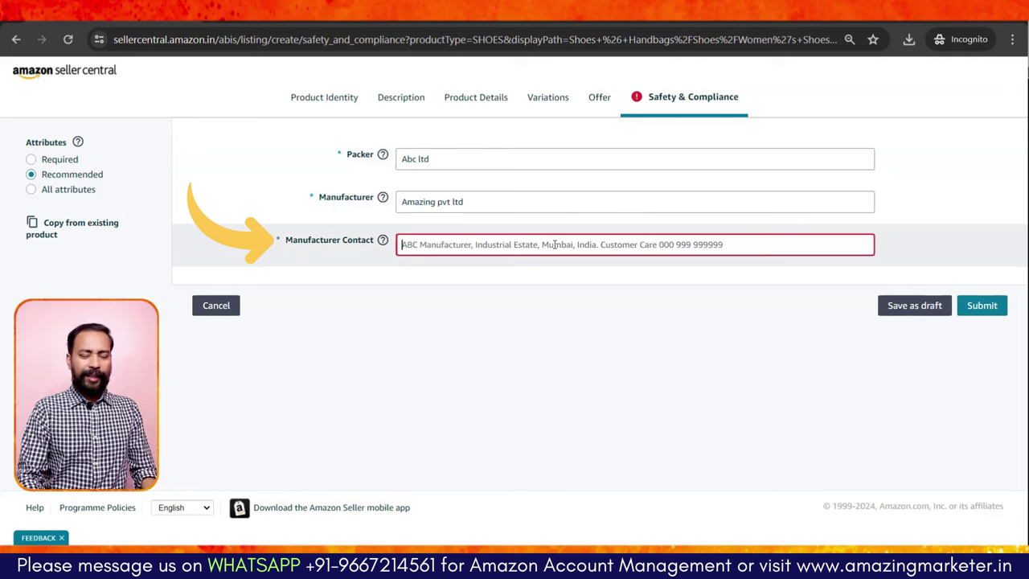
text(9999999999)
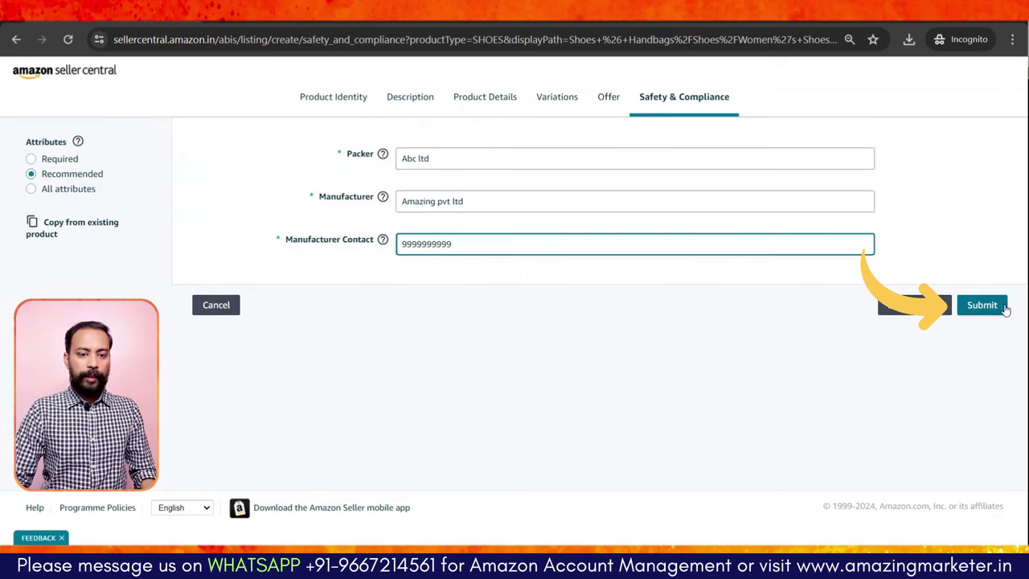
click(982, 305)
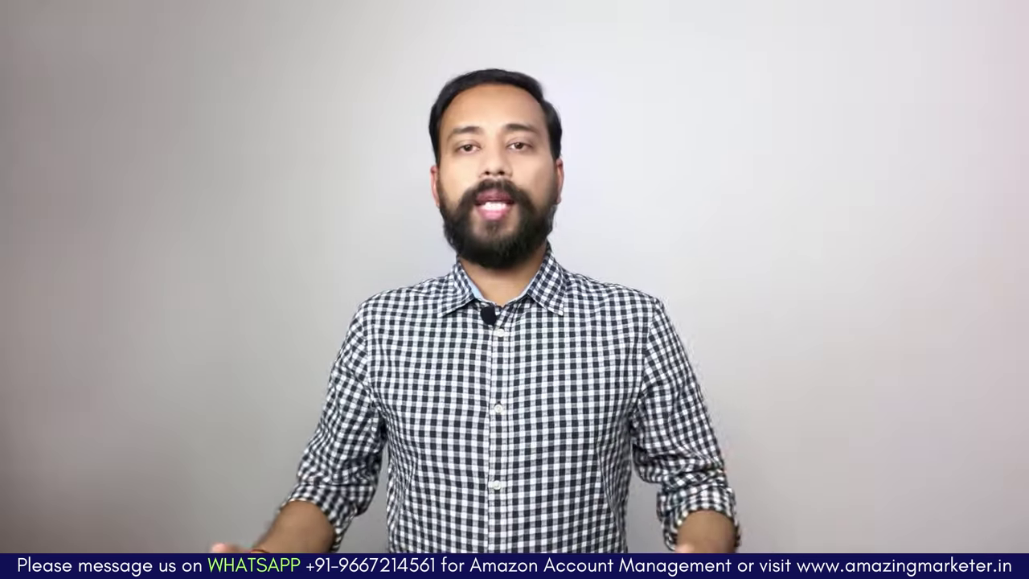